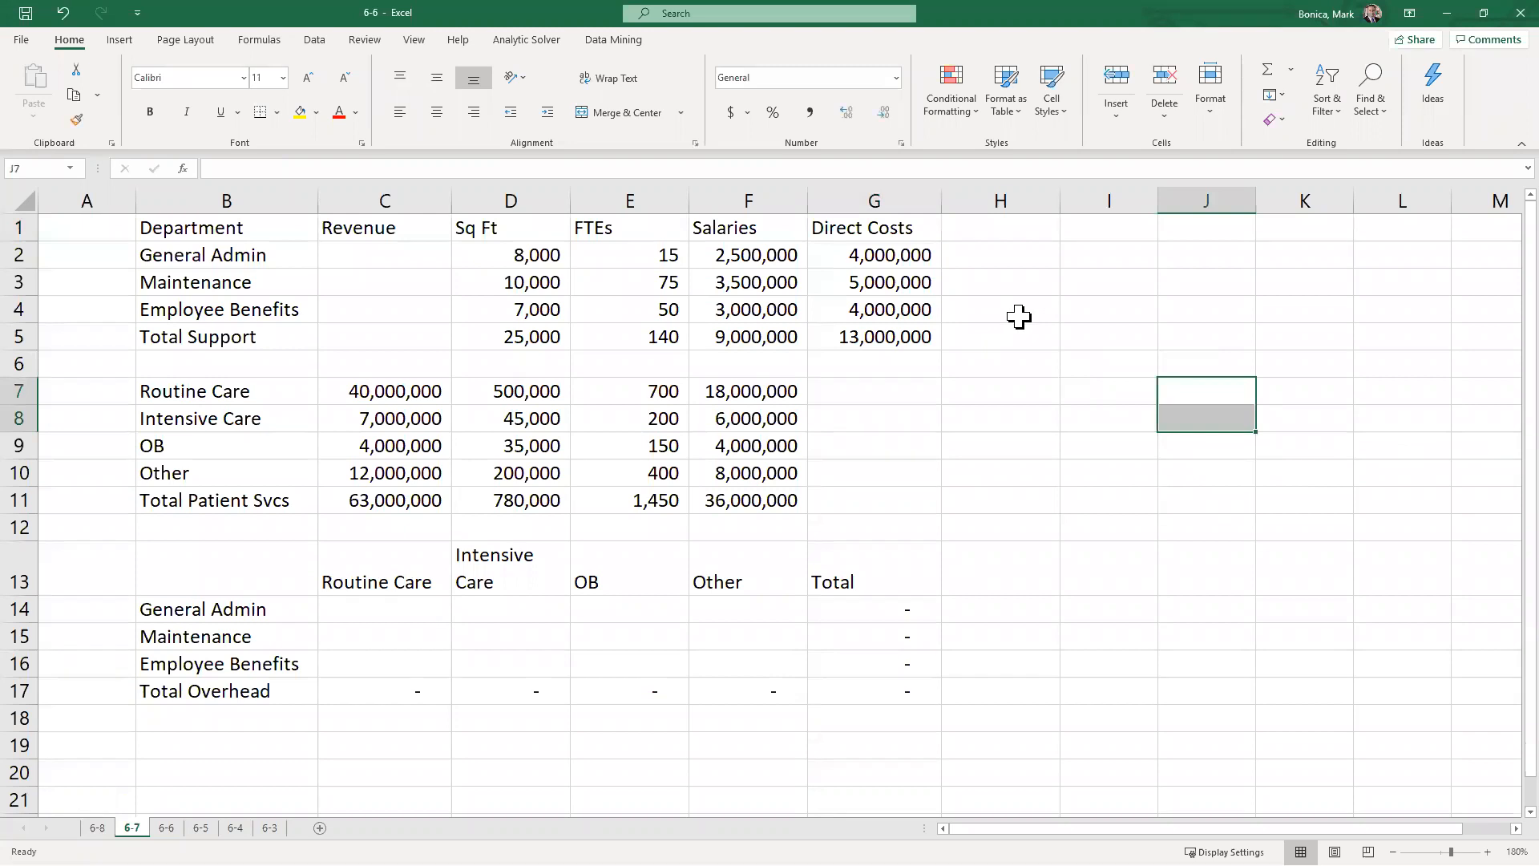
Step: Extend the Direct Costs heading in cell G1 to read "Direct Costs (cost pool)"
left_click(1007, 231)
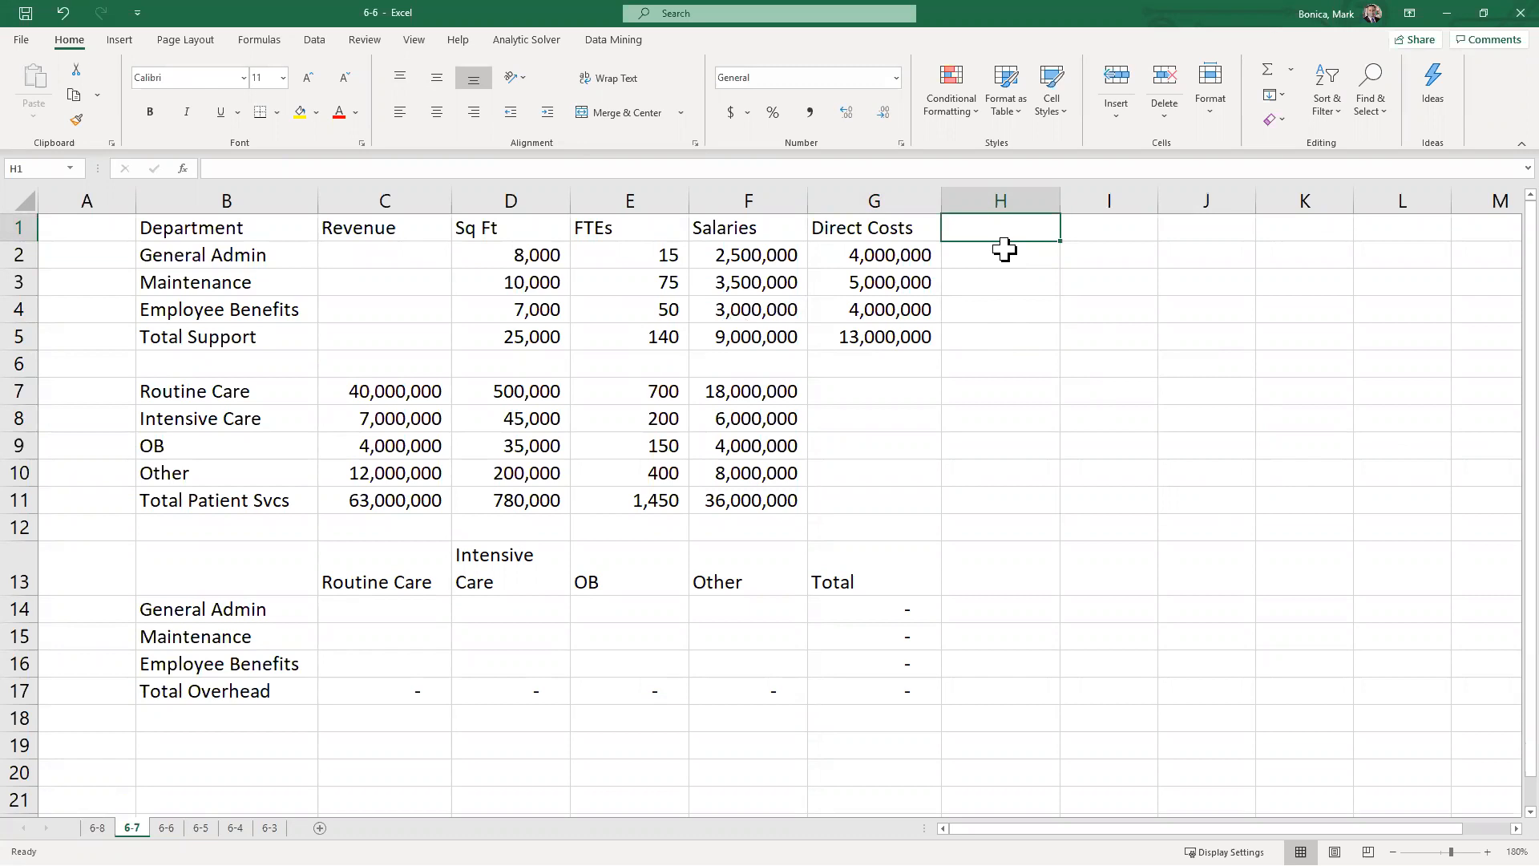
left_click(880, 227)
left_click(402, 167)
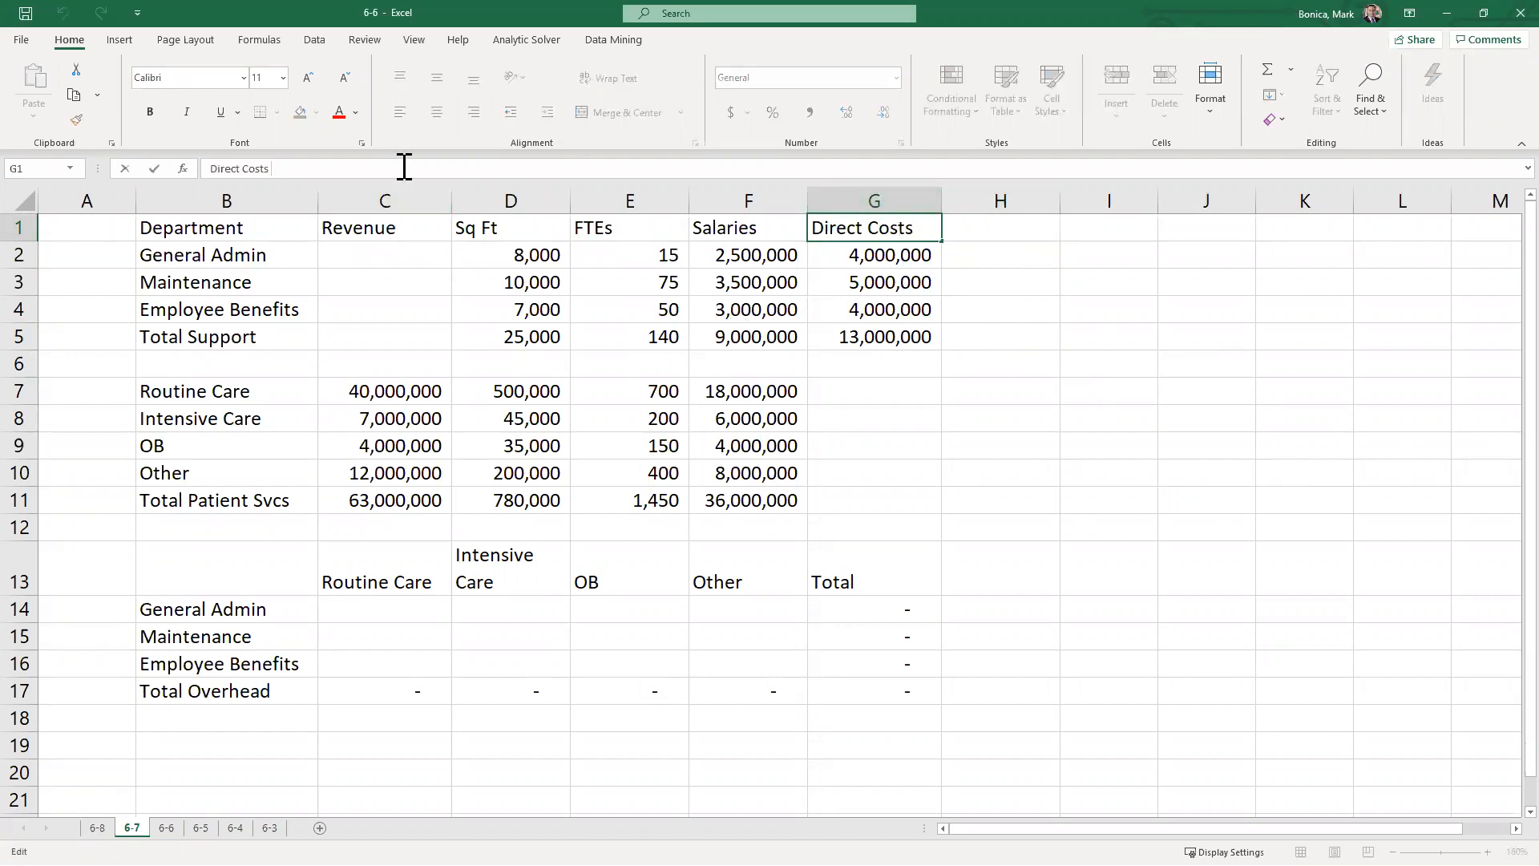
type("(cost pool)")
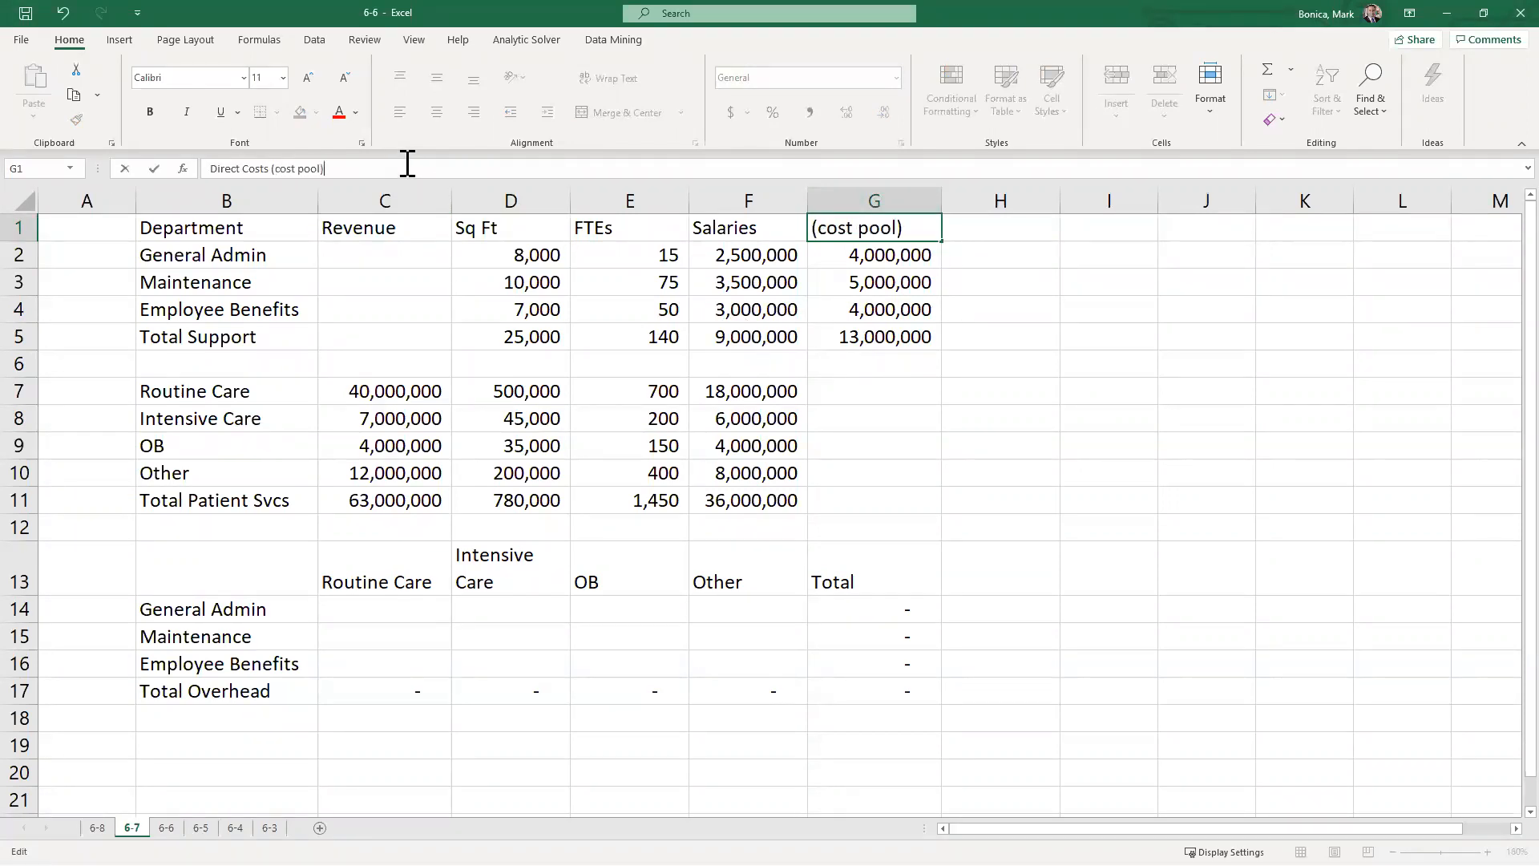
key("Return")
left_click(901, 237)
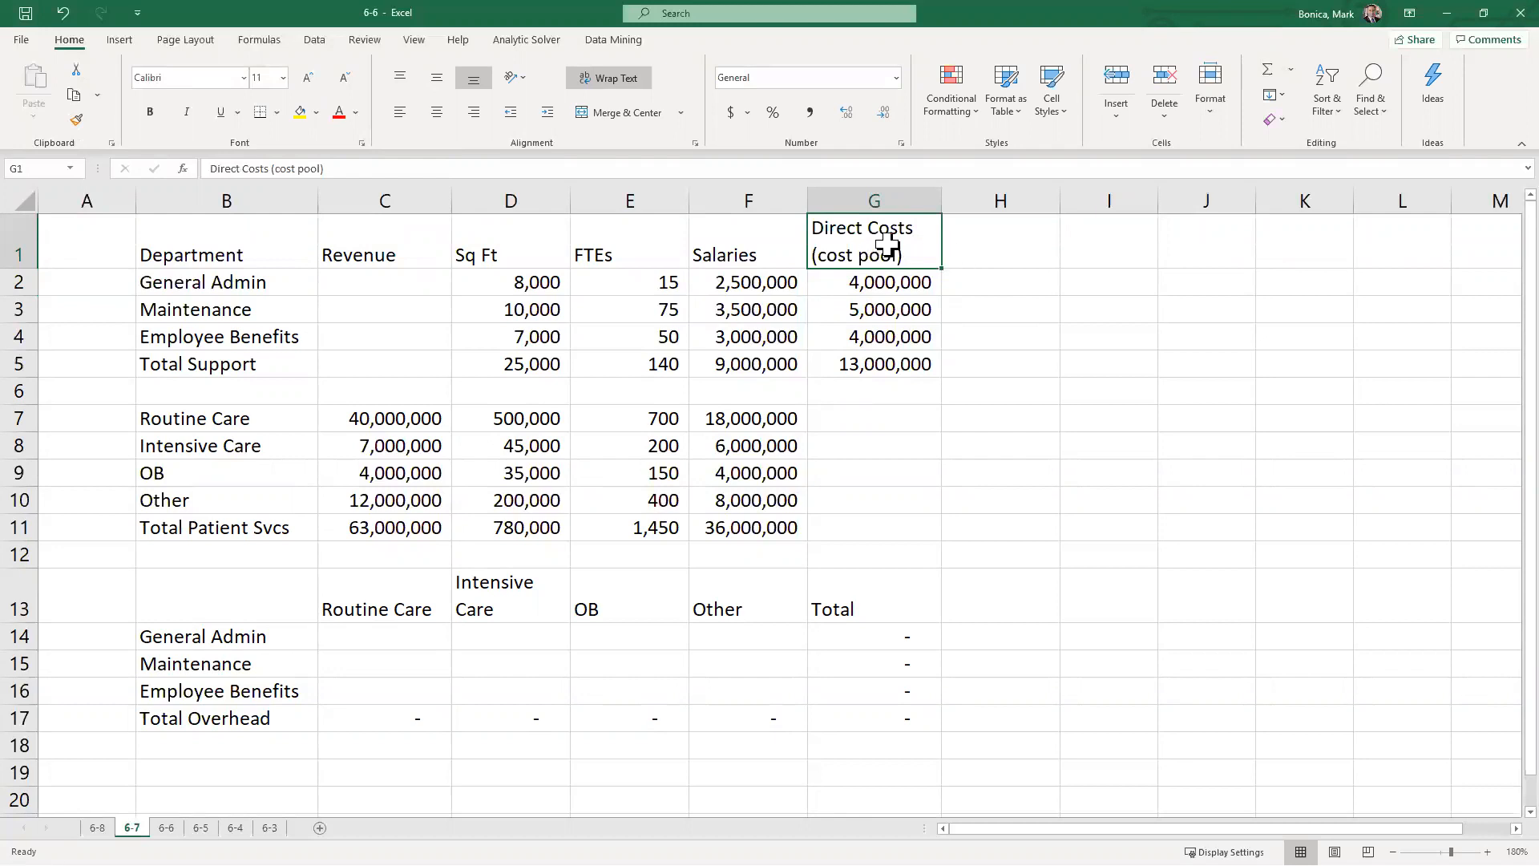
Step: Add the column heading "Cost Driver" in cell H1
left_click(908, 283)
left_click_drag(909, 282, 910, 347)
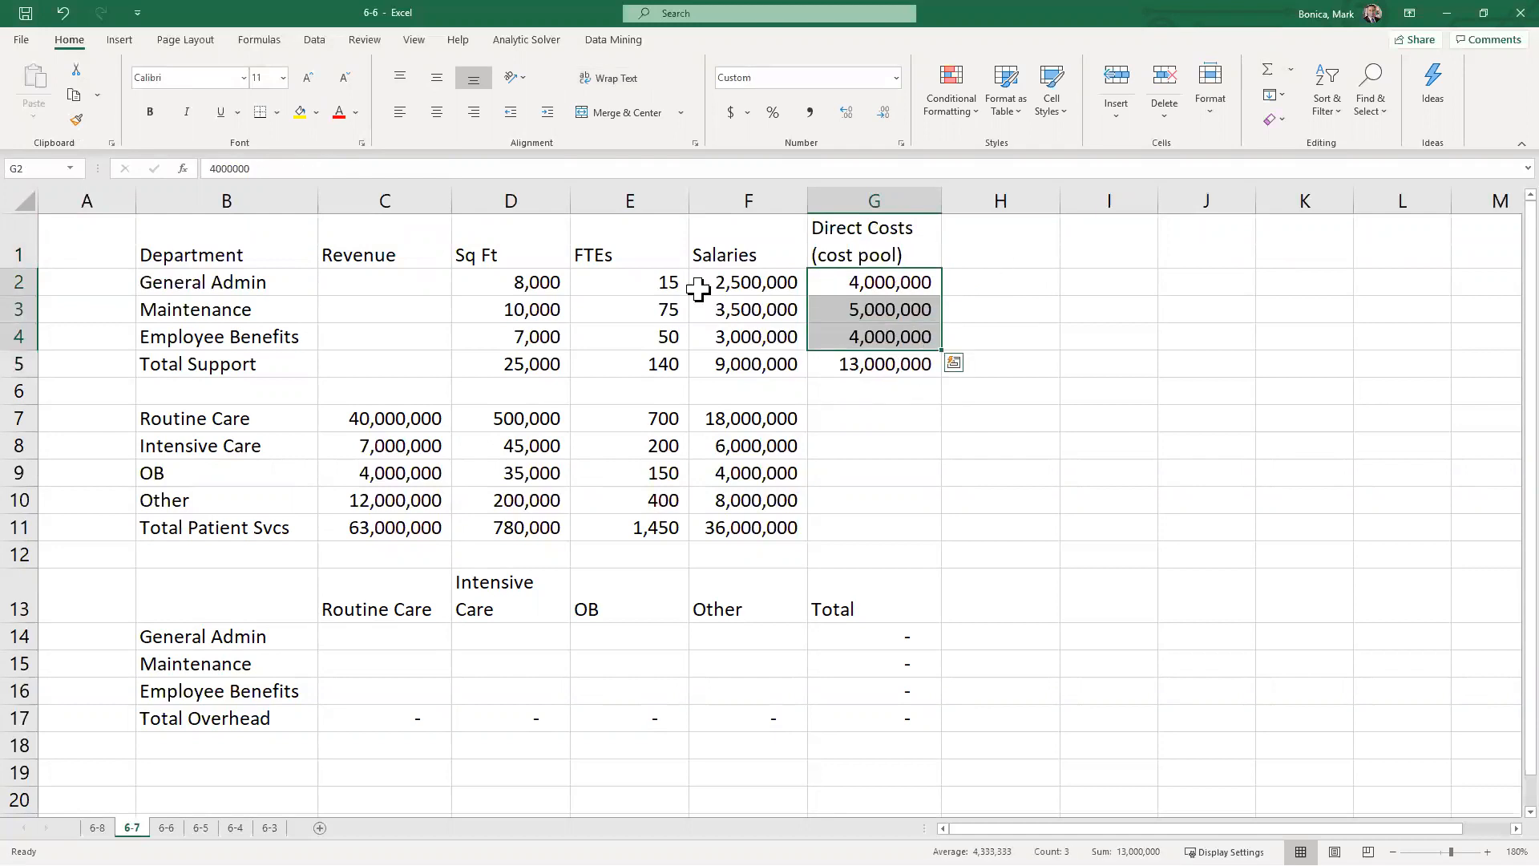
left_click(996, 282)
left_click(974, 239)
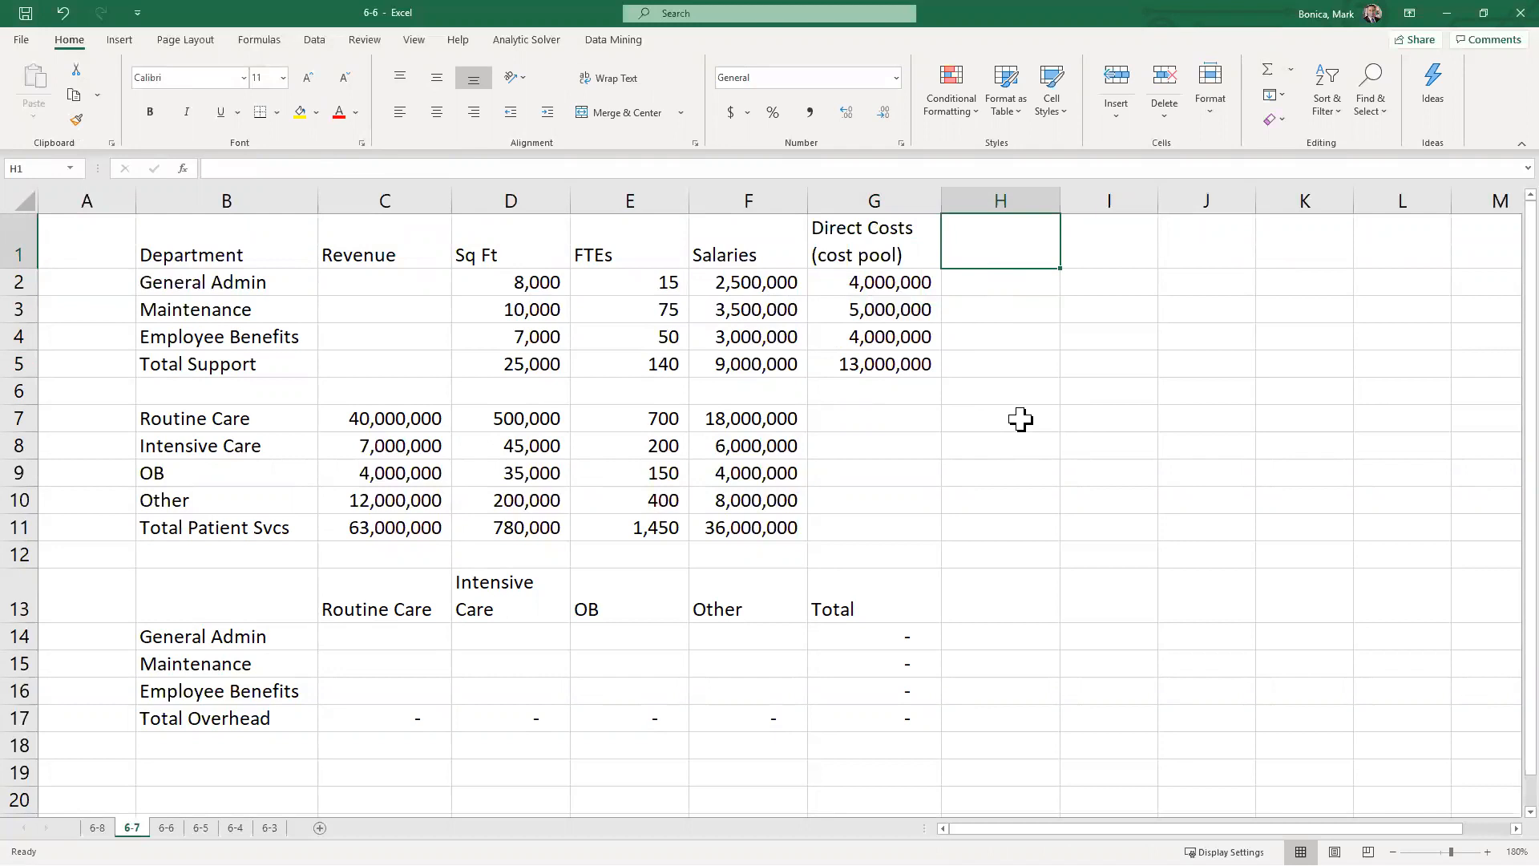
type("Cost Driver")
key("Return")
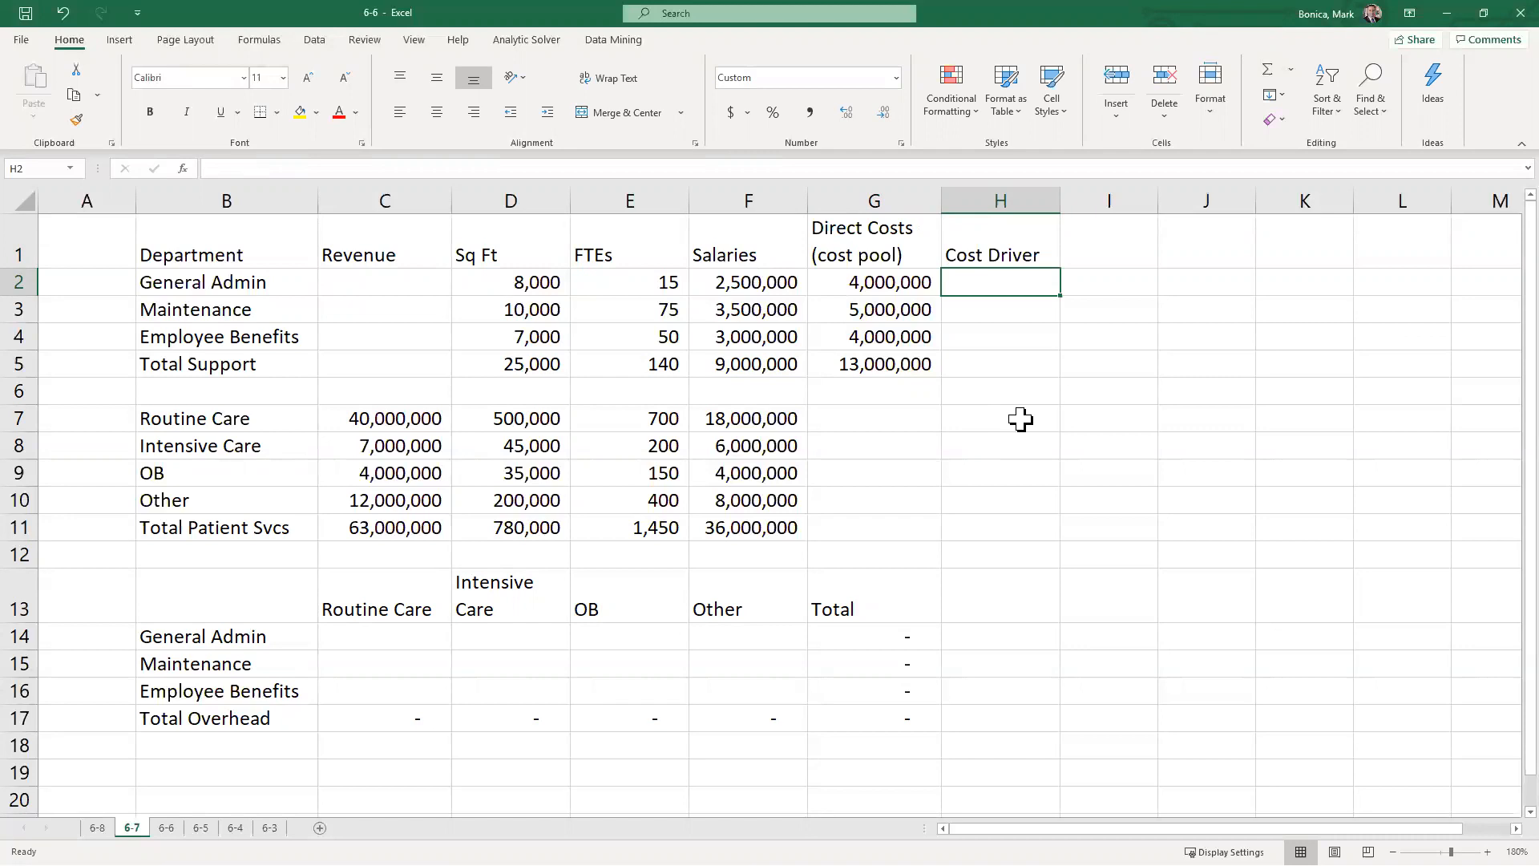
Step: Link the cost drivers to the patient services totals: General Admin in H2 to revenue (=C11), Maintenance in H3 to square feet (=D11)
type("=")
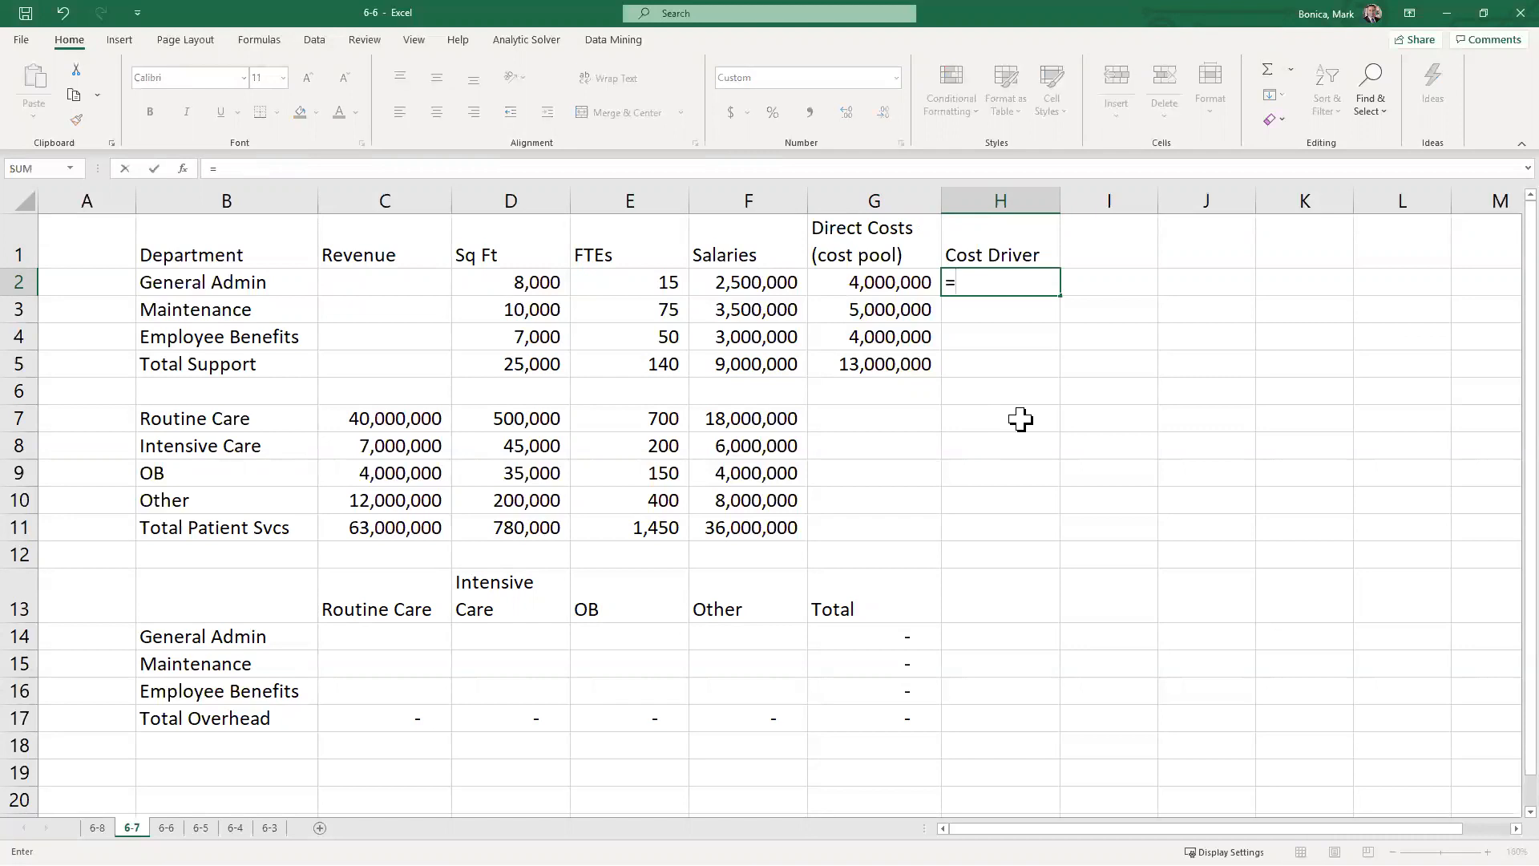
left_click(426, 527)
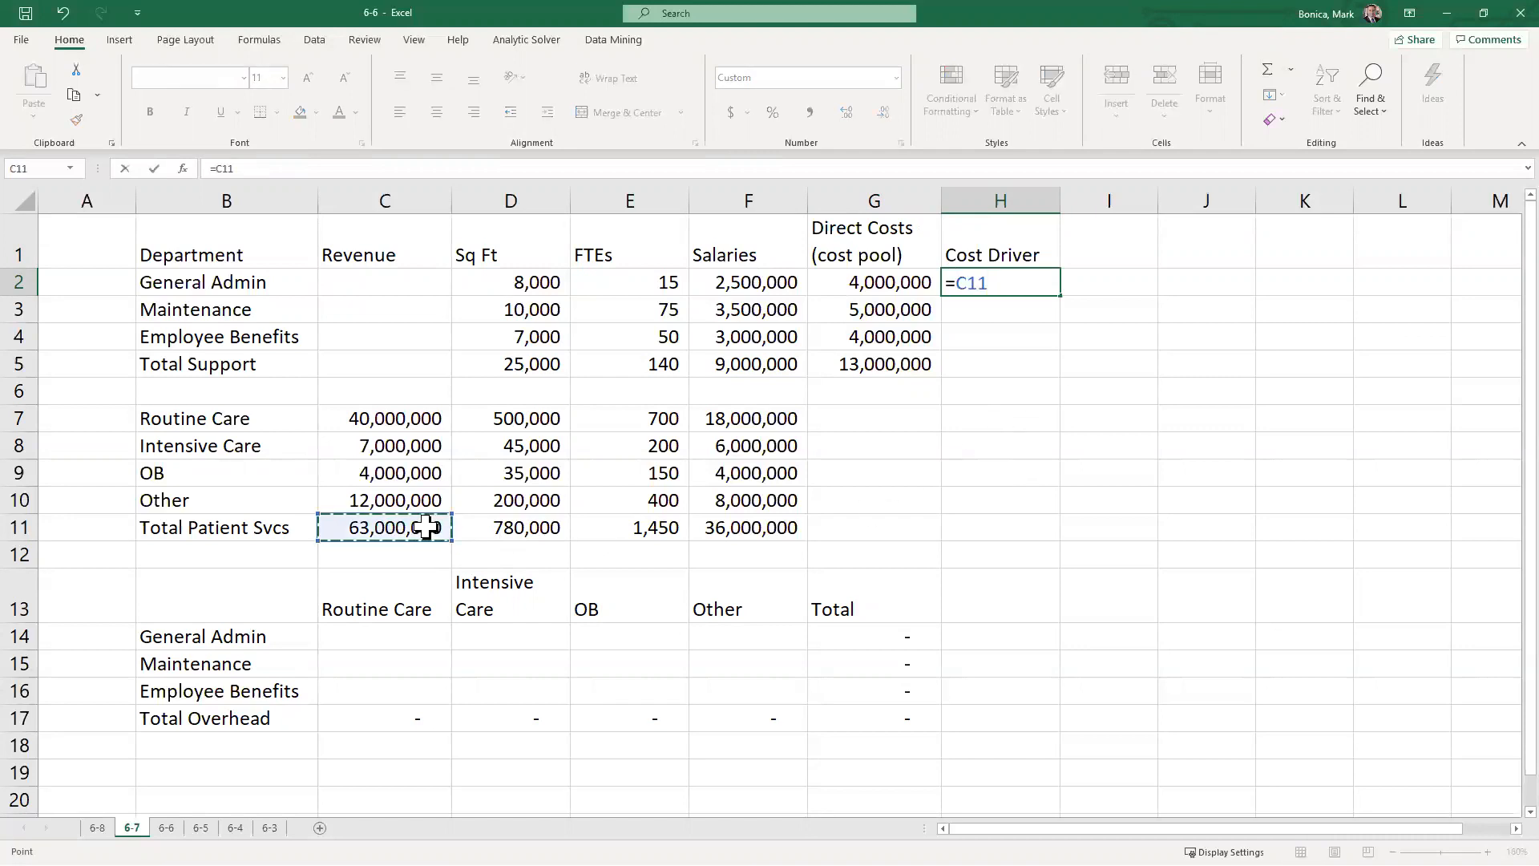
key("Return")
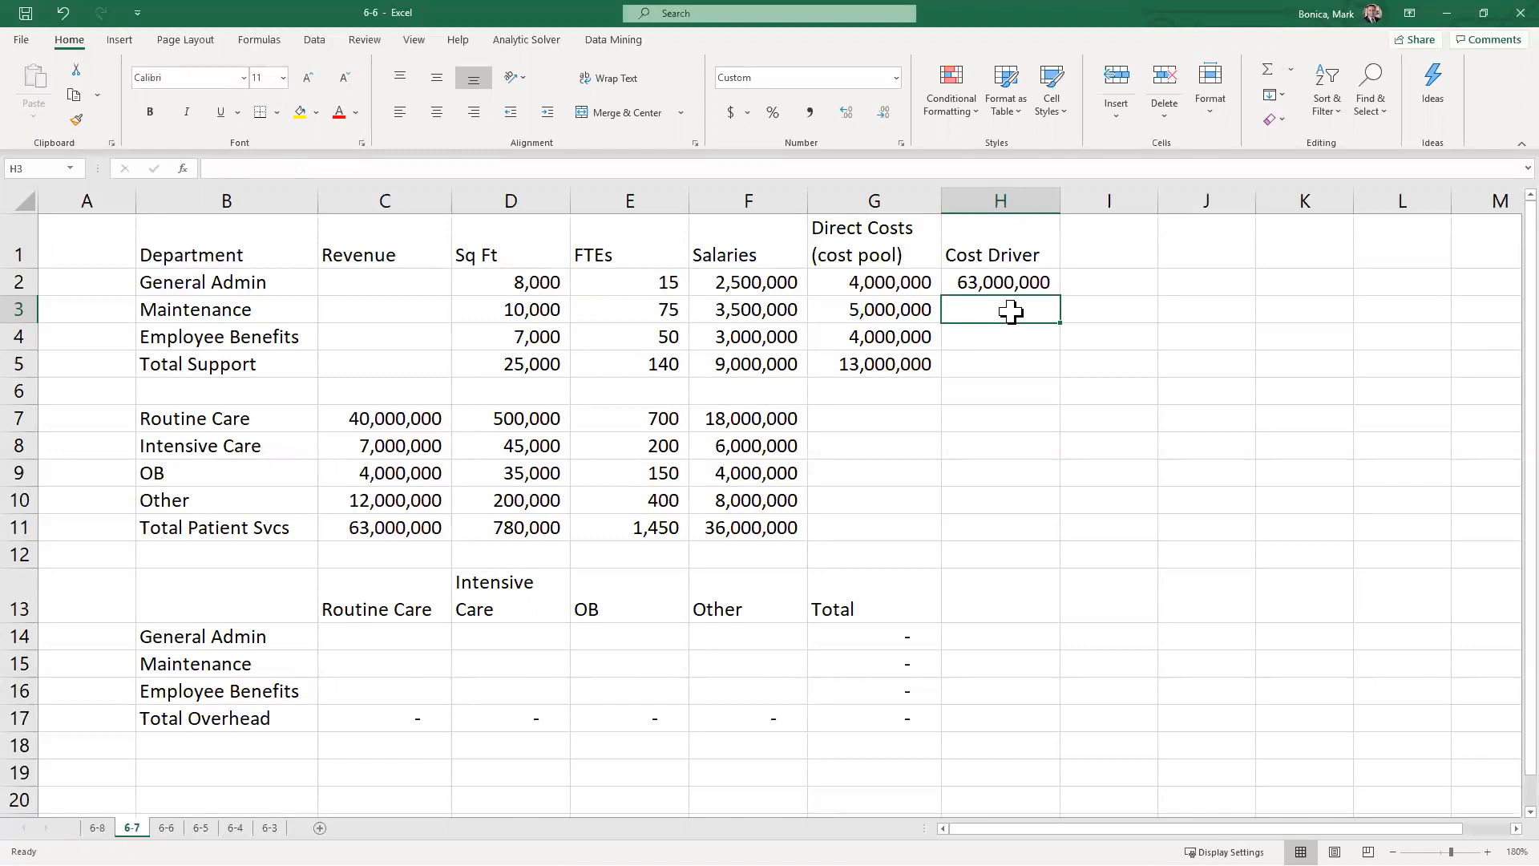
type("=")
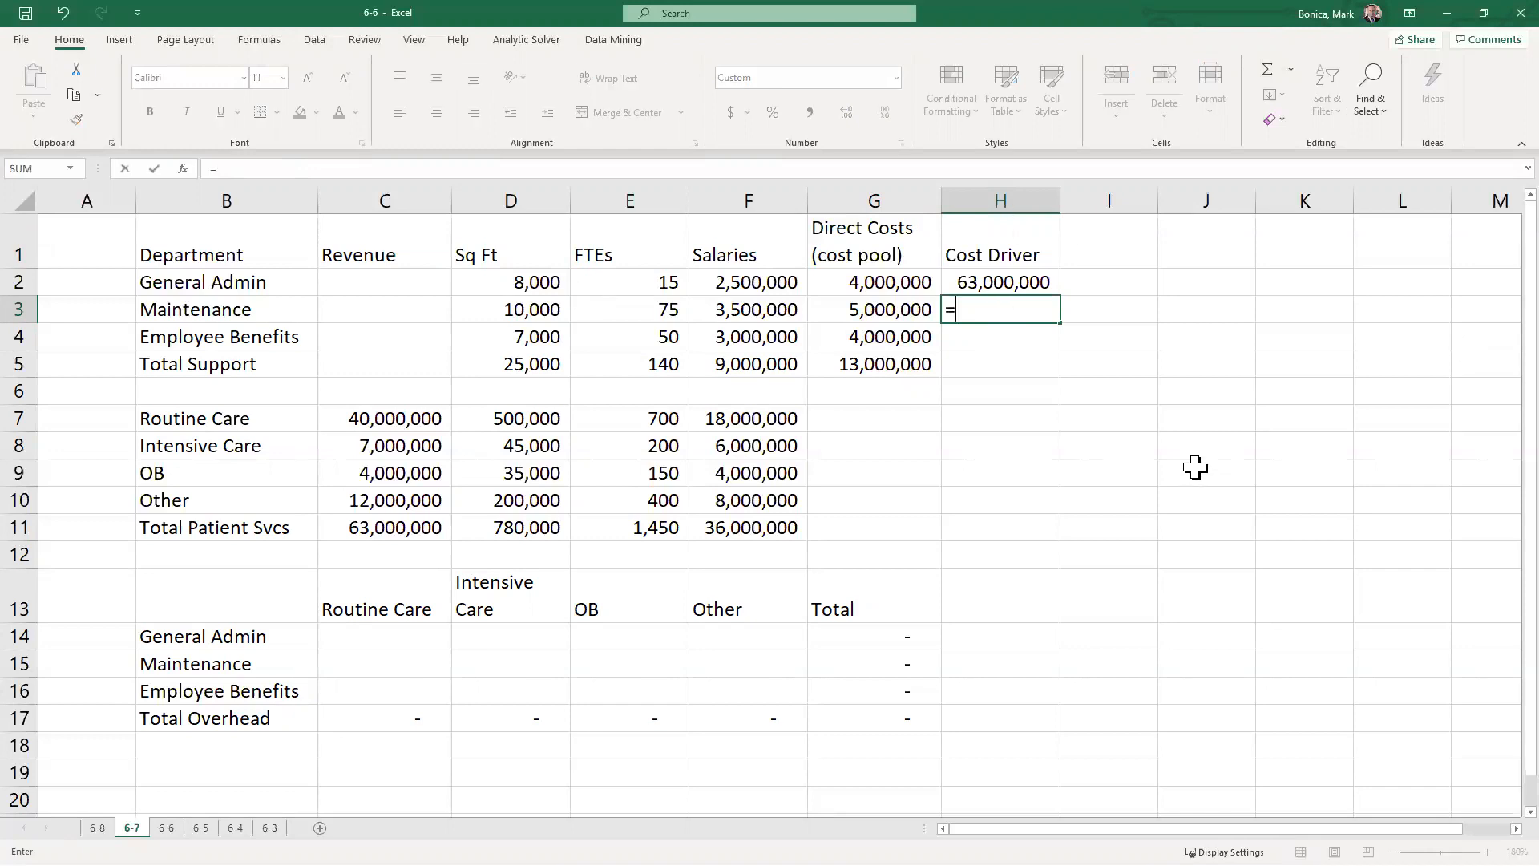
left_click(527, 523)
key("Return")
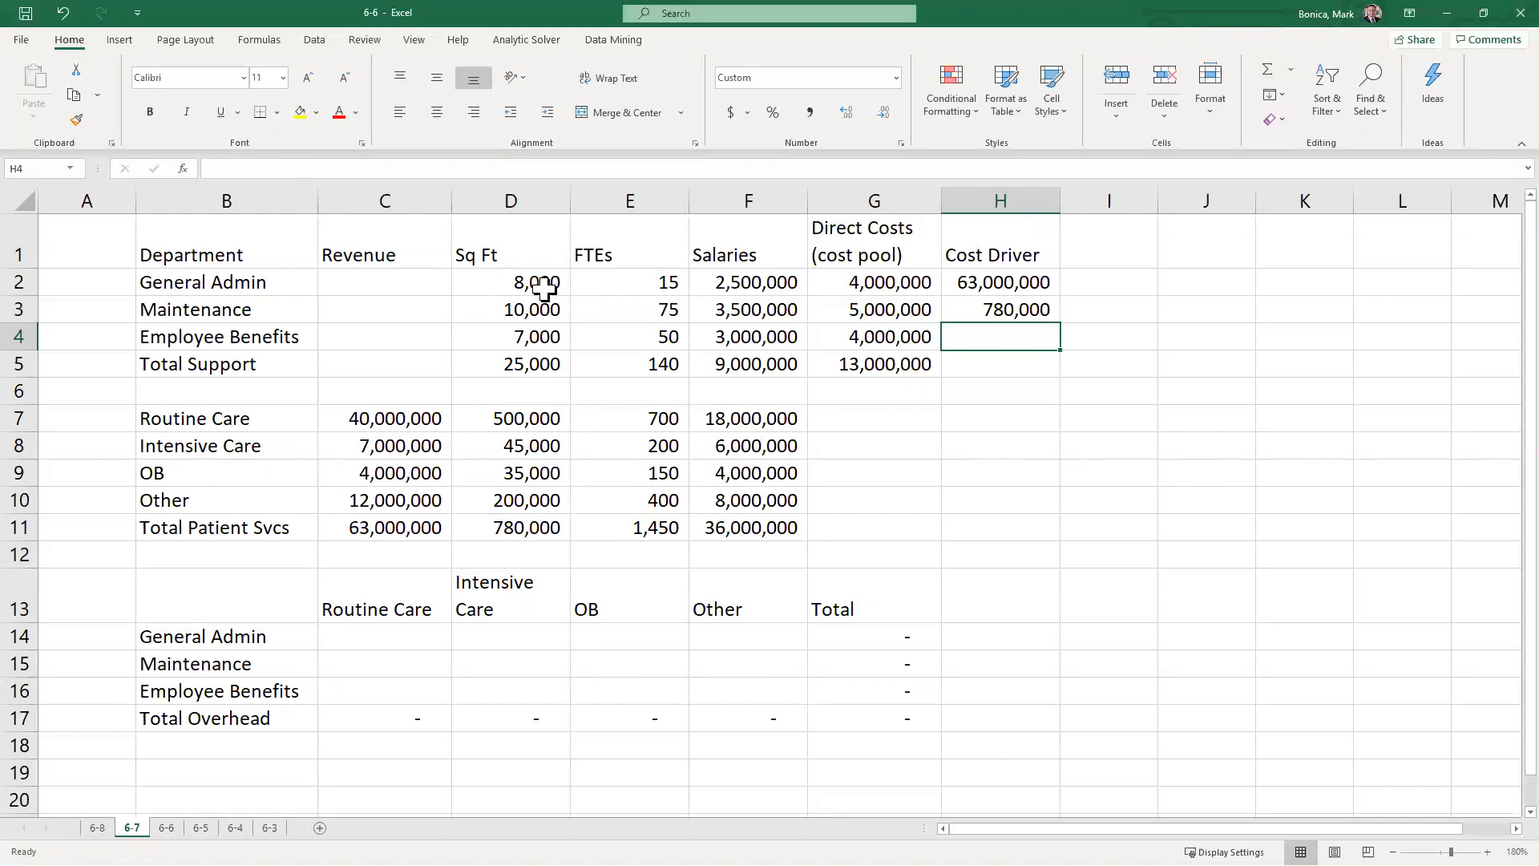
Step: Link the Employee Benefits cost driver in H4 to the total patient services FTEs with =E11
left_click_drag(539, 285, 532, 332)
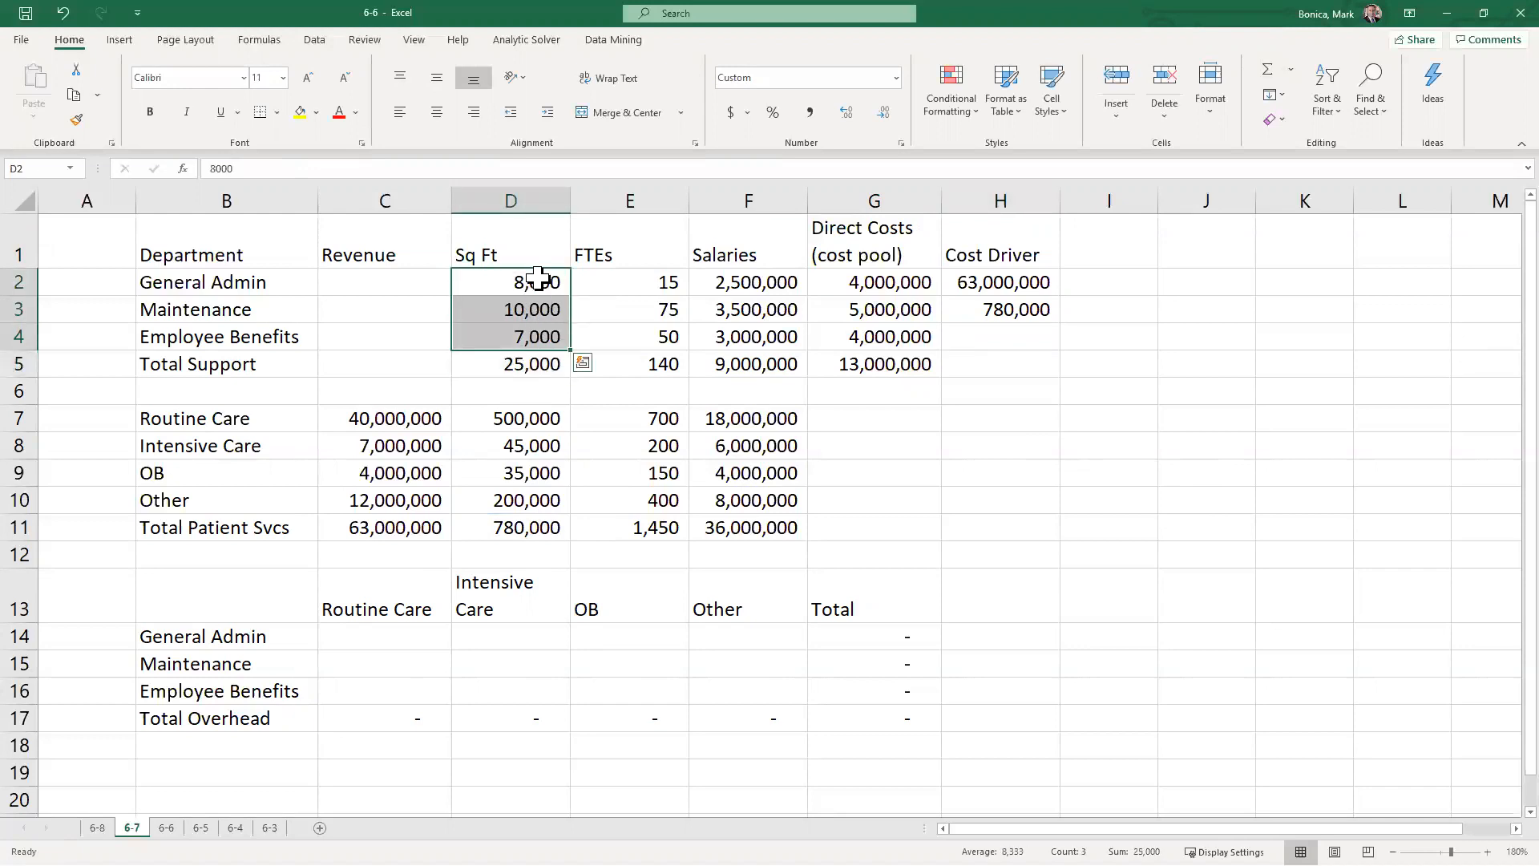
left_click(1006, 335)
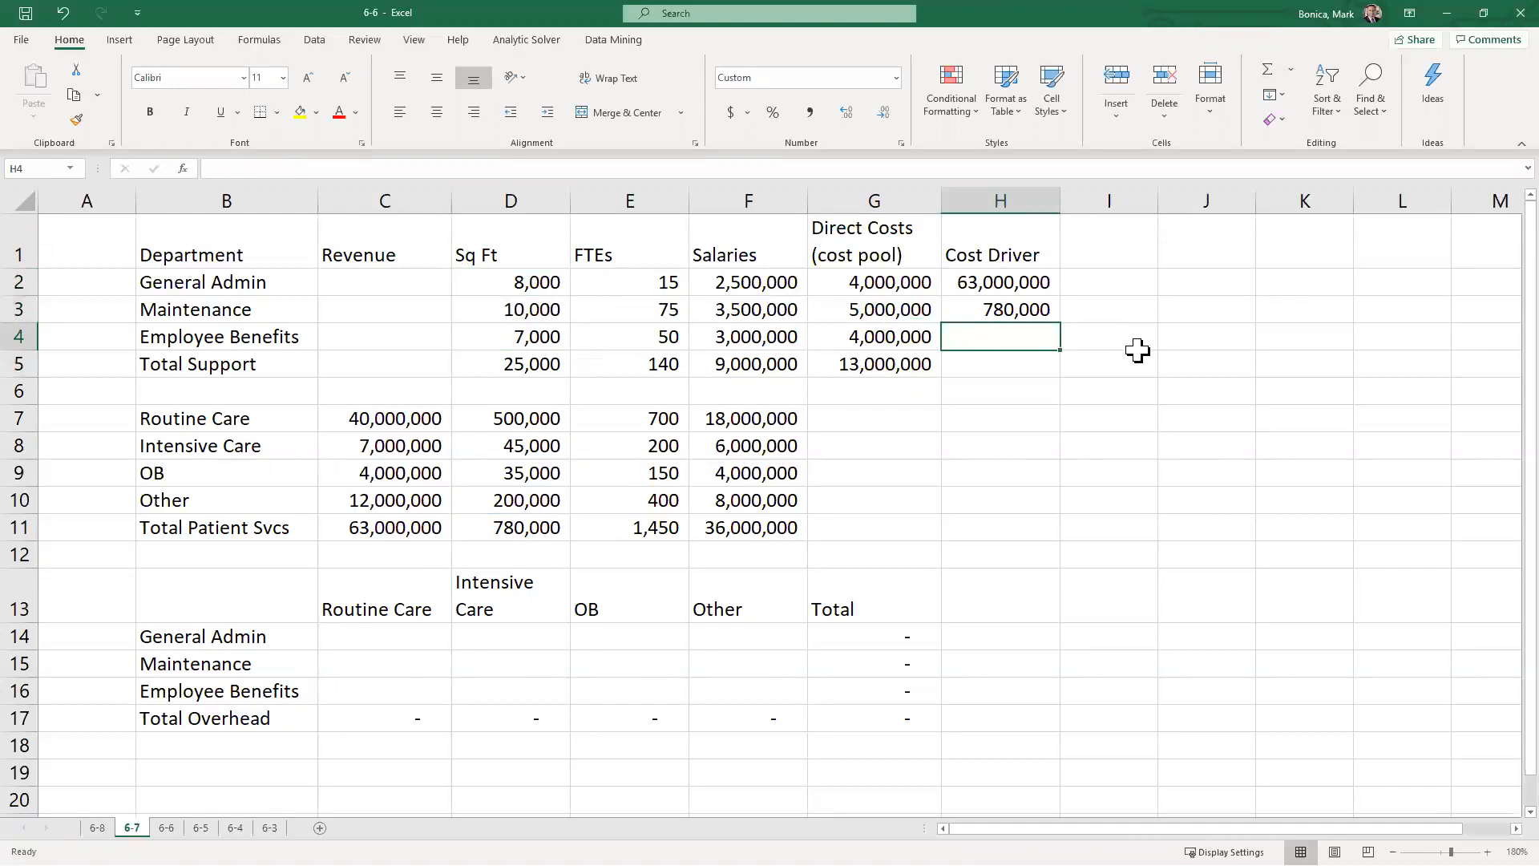
type("=")
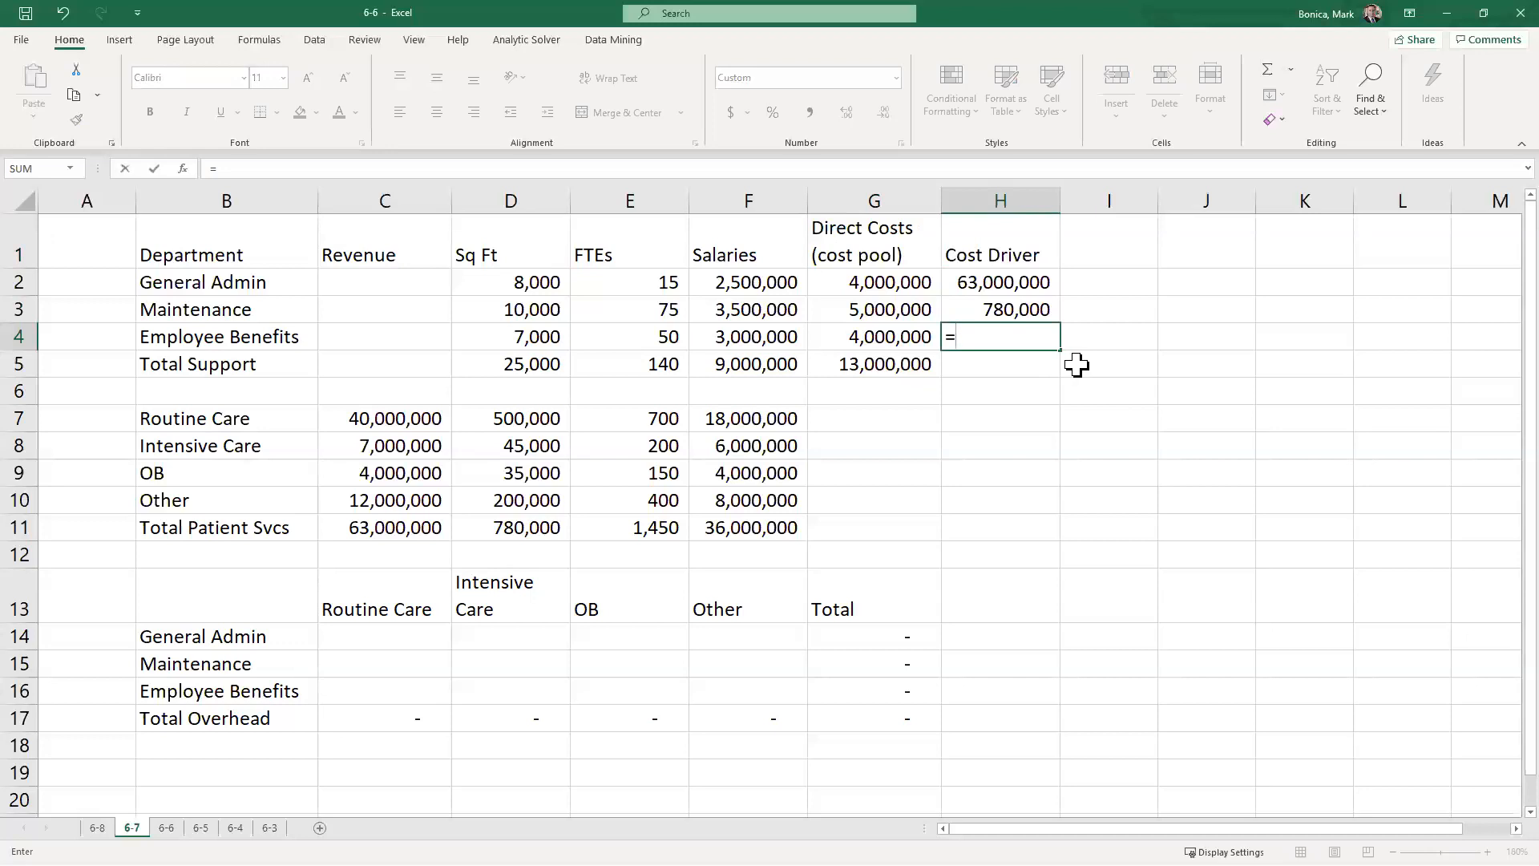
left_click(659, 532)
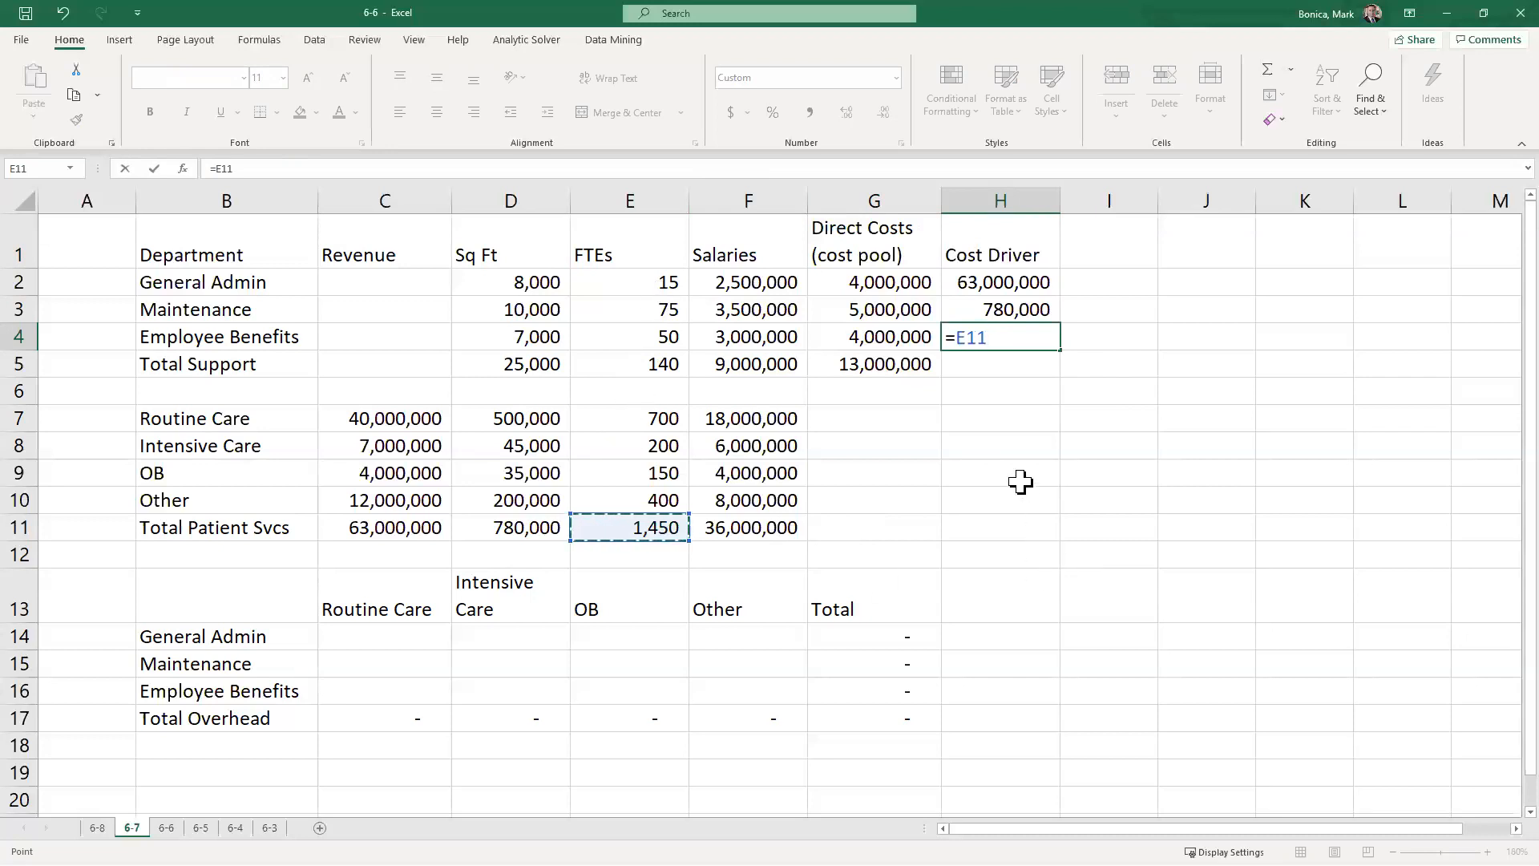
key("Return")
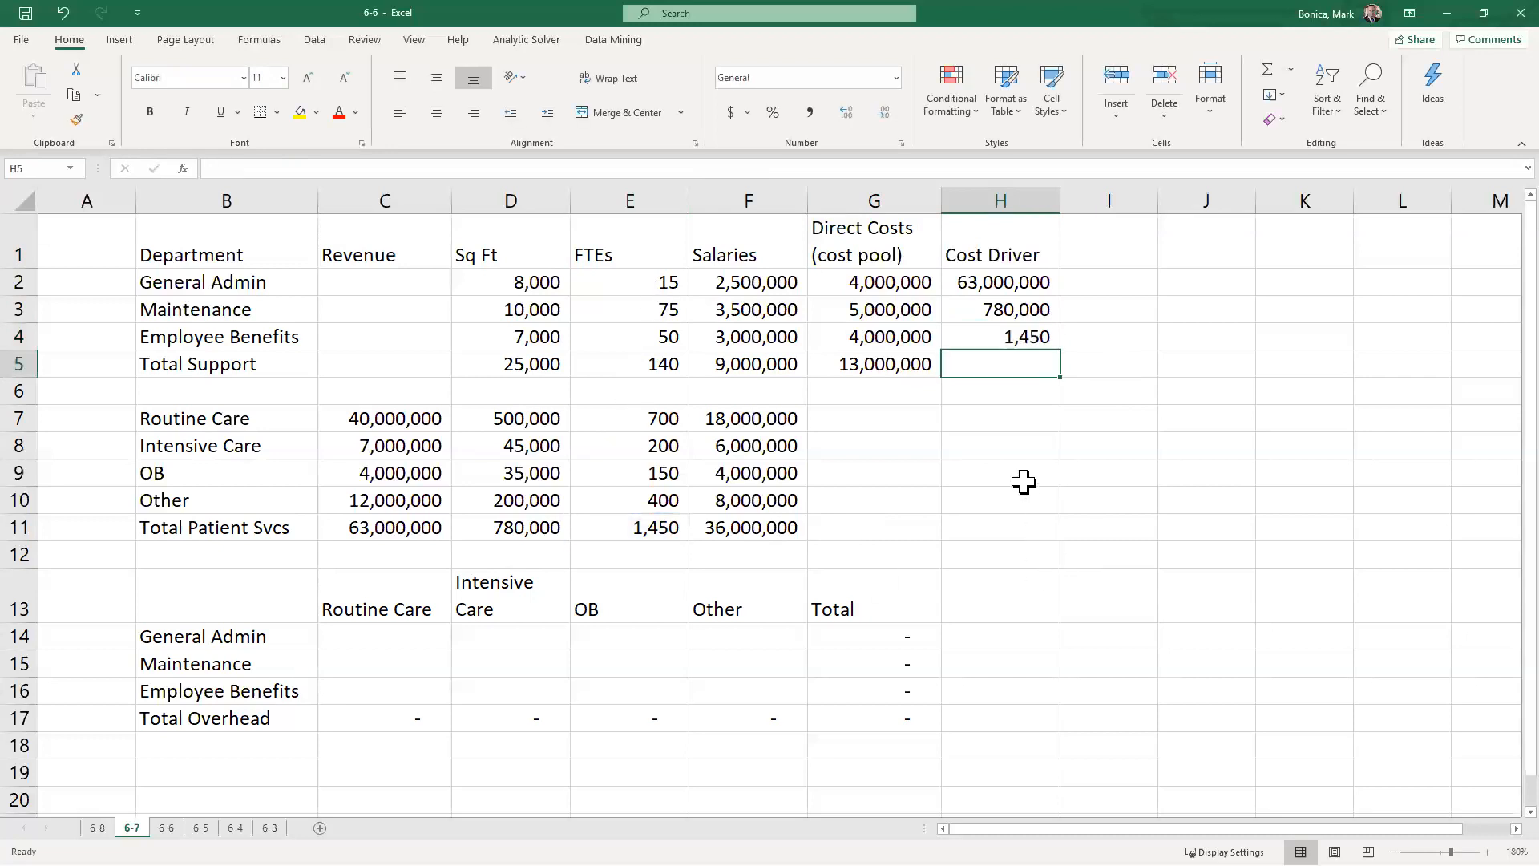
Step: Add the column heading "Allocation Rate" in cell I1
left_click(1084, 255)
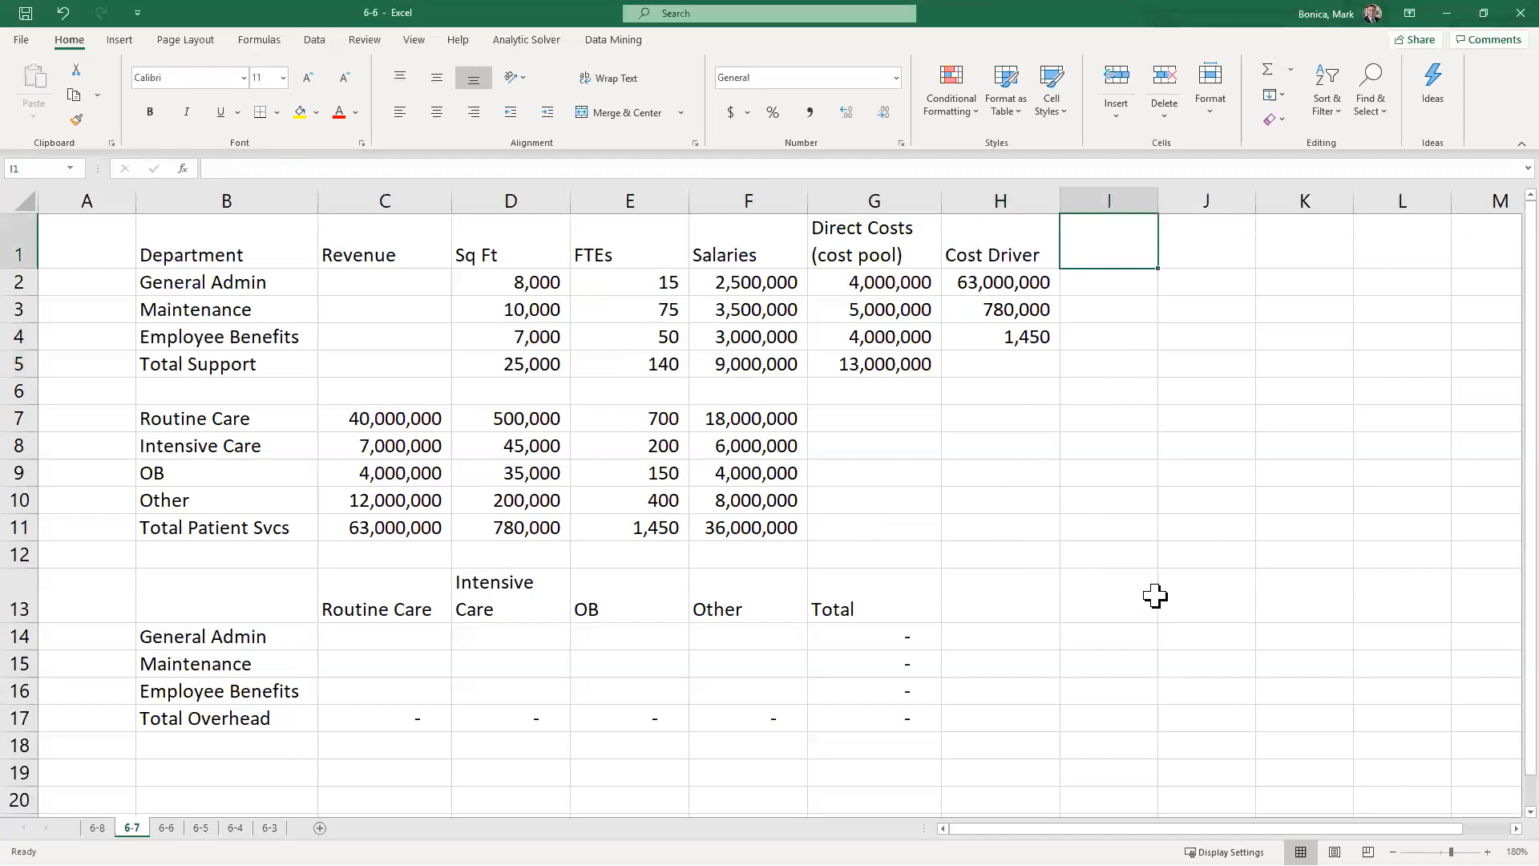
type("All")
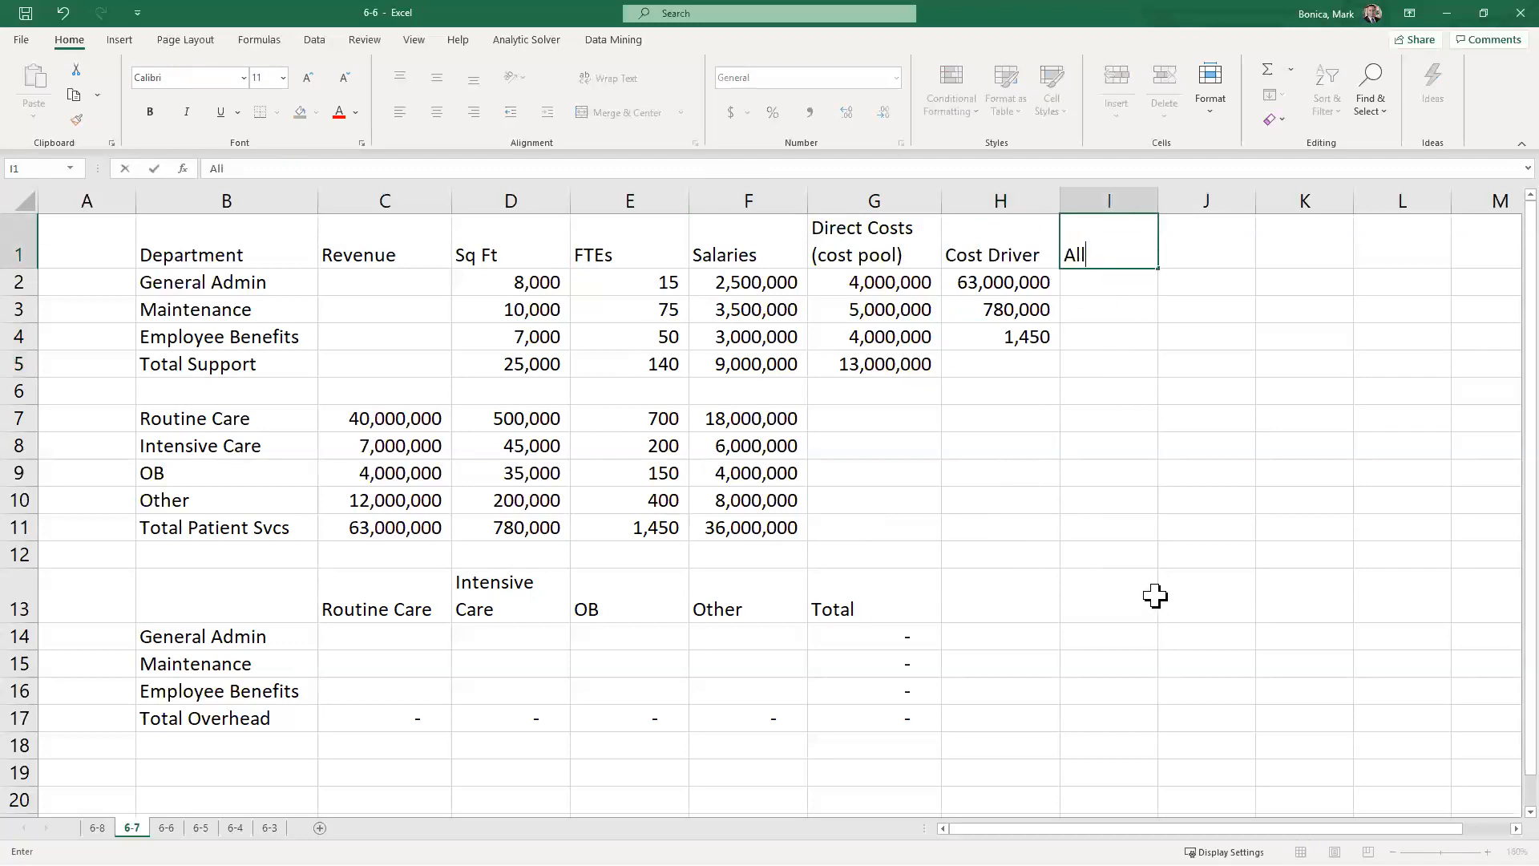
type("ocation Rate")
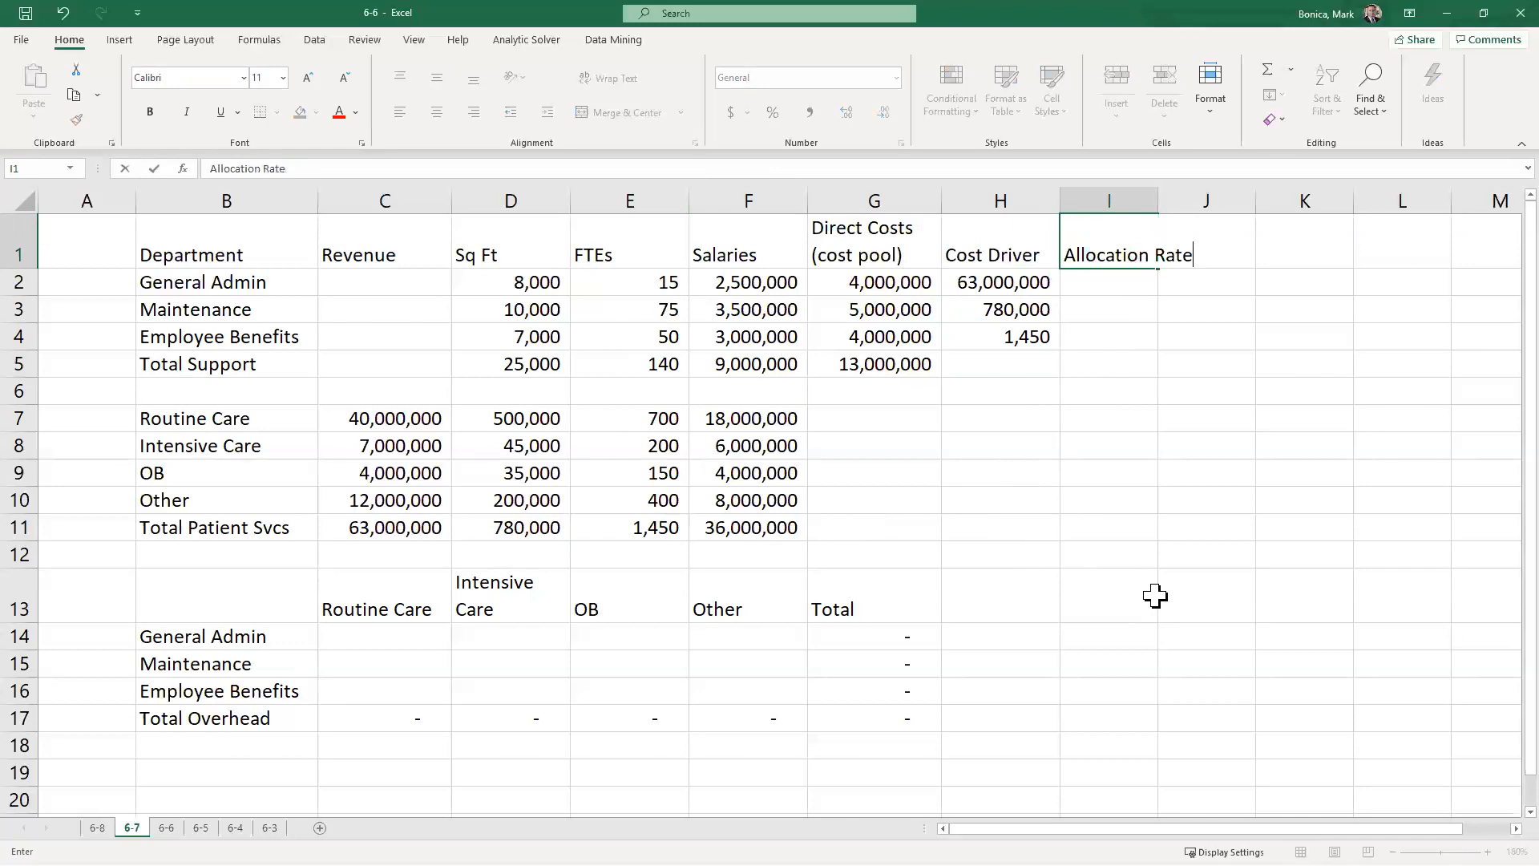
key("Return")
Step: Calculate General Admin's allocation rate in I2 by dividing its cost pool by its cost driver with =G2/H2
type("=")
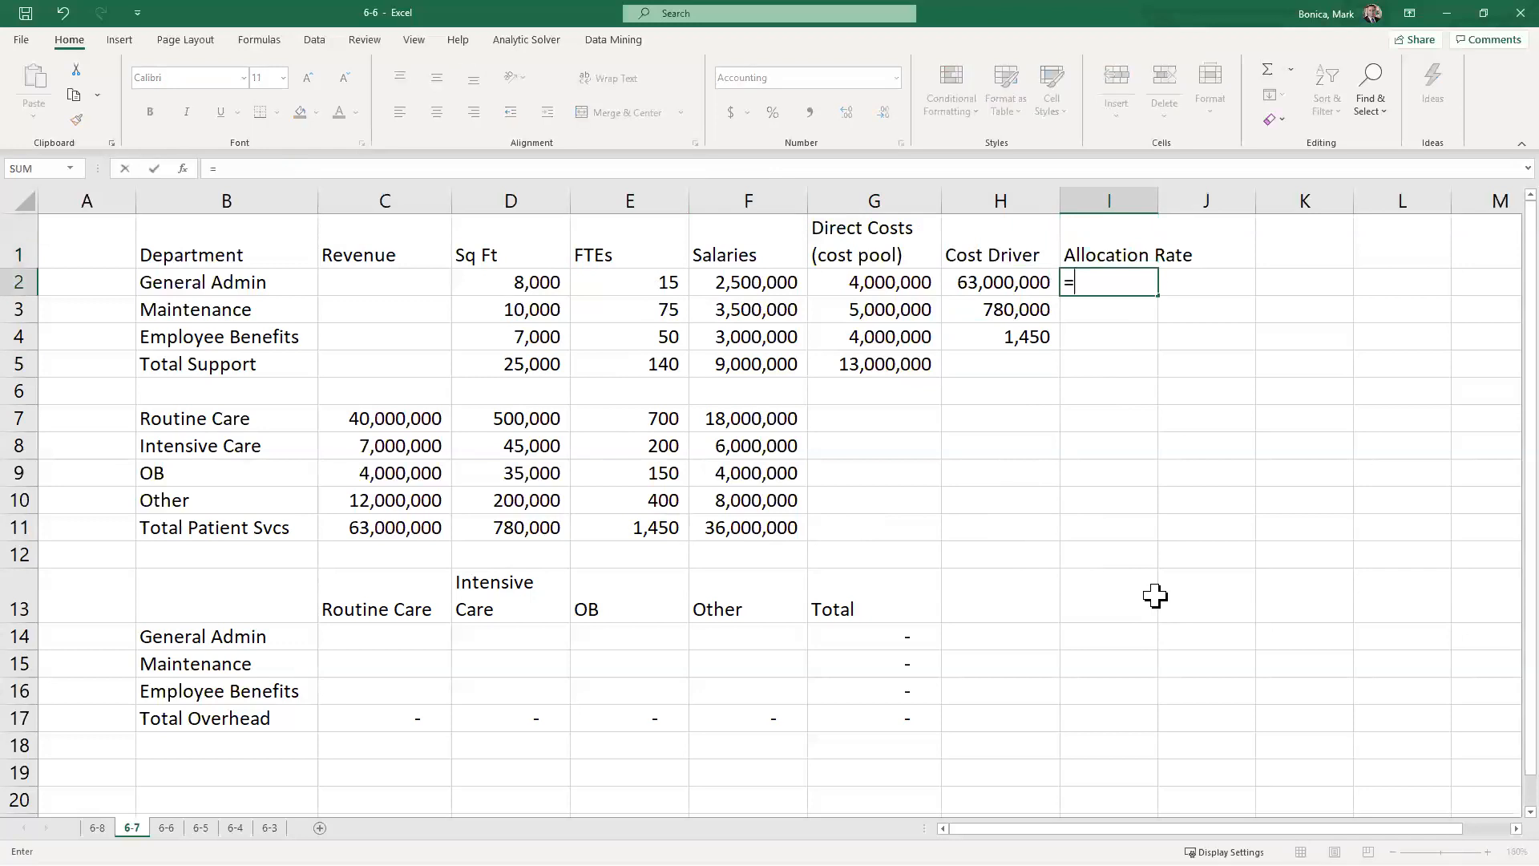
key("Left")
key("Left")
type("/")
key("Left")
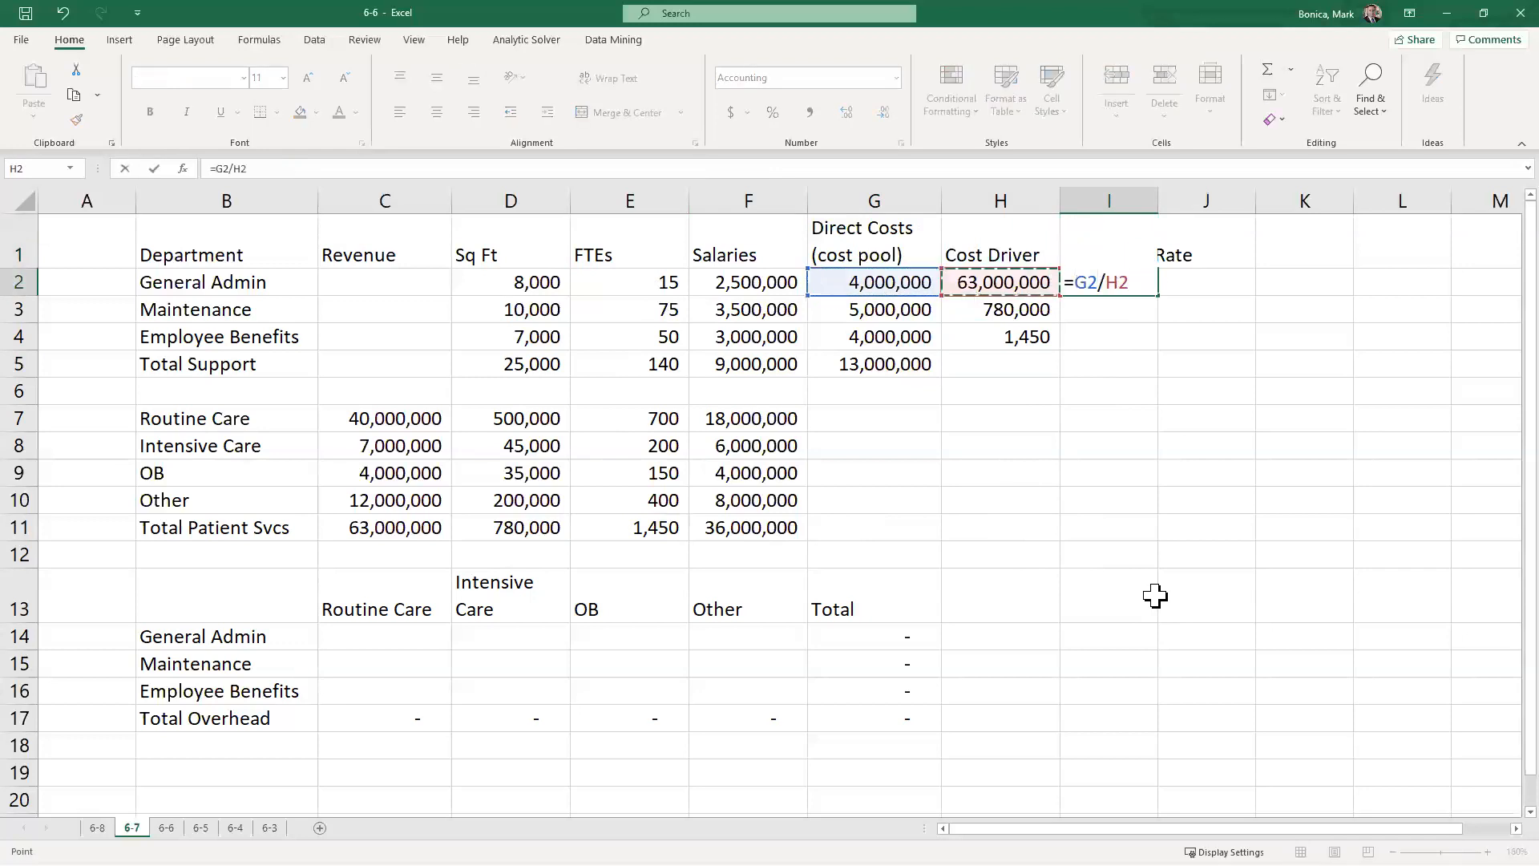
key("Return")
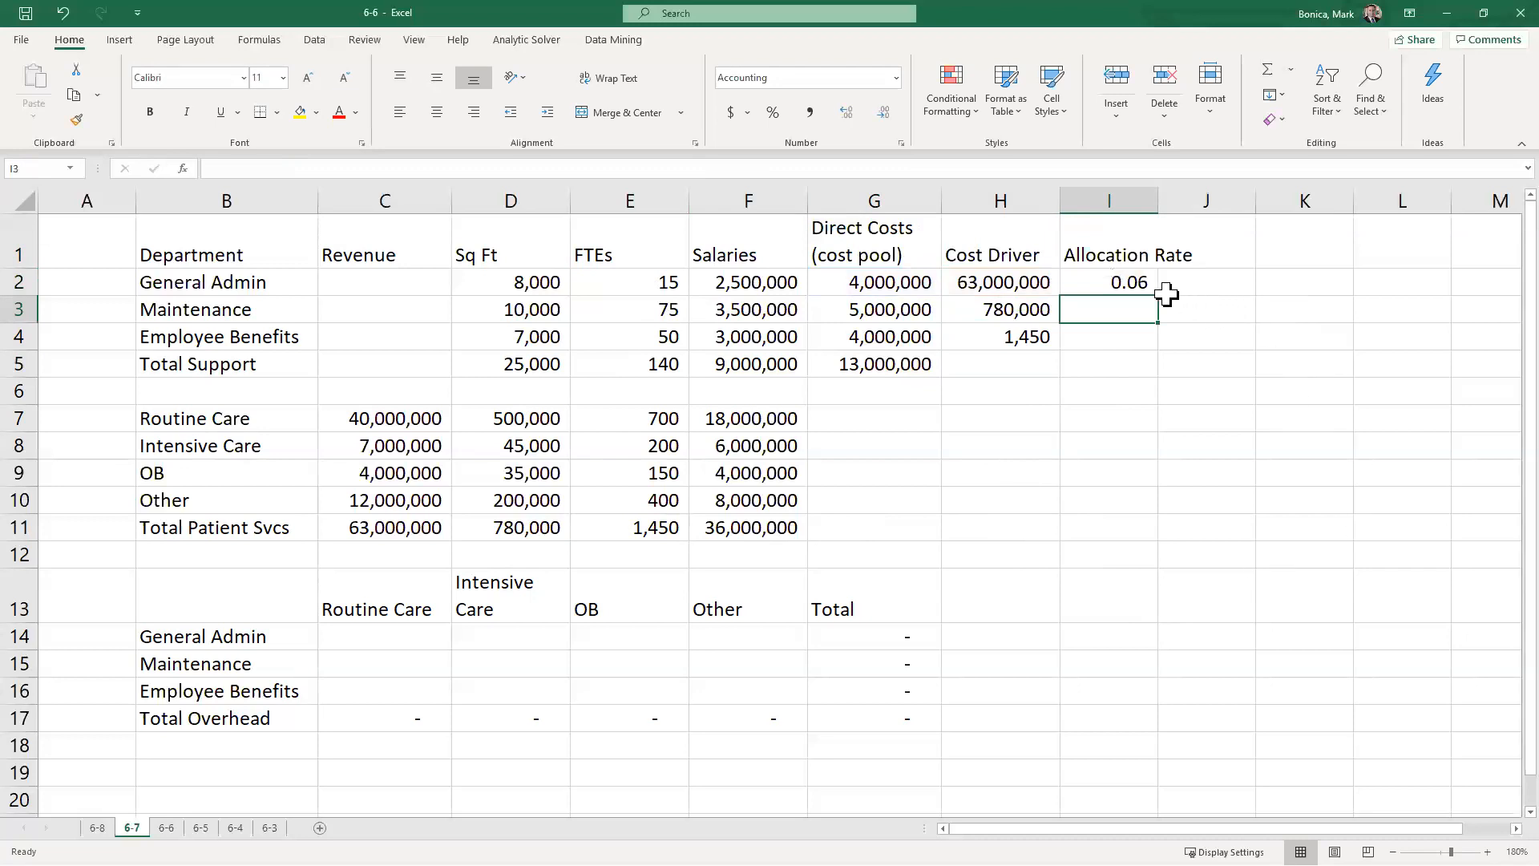
Step: Copy the allocation rate formula from I2 down through the Employee Benefits row, keeping the Total Support cell I5 empty
left_click(1142, 287)
left_click_drag(1158, 298, 1144, 380)
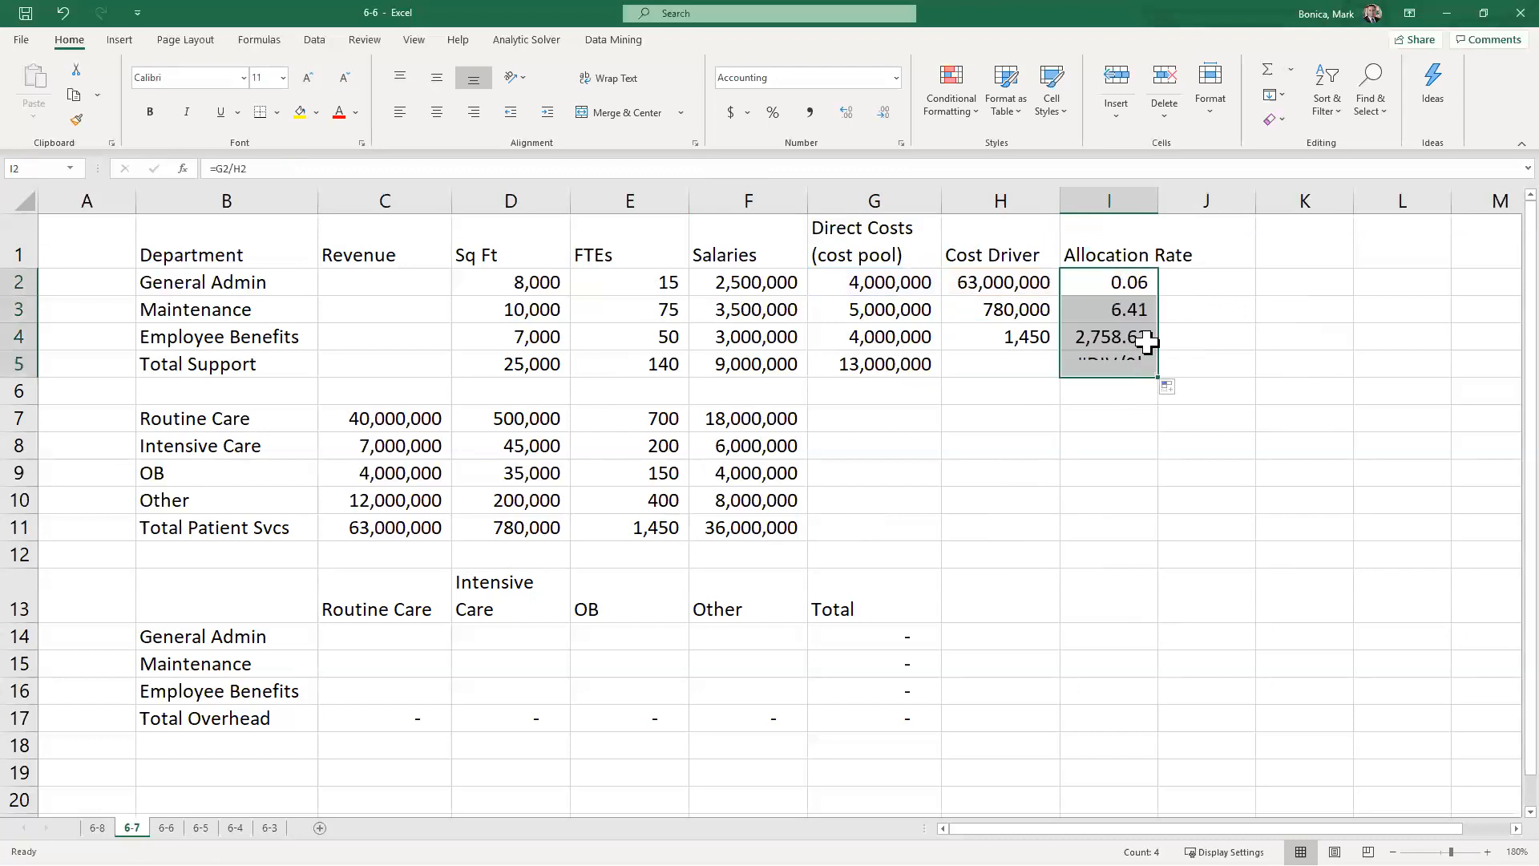
left_click(1130, 365)
key("Delete")
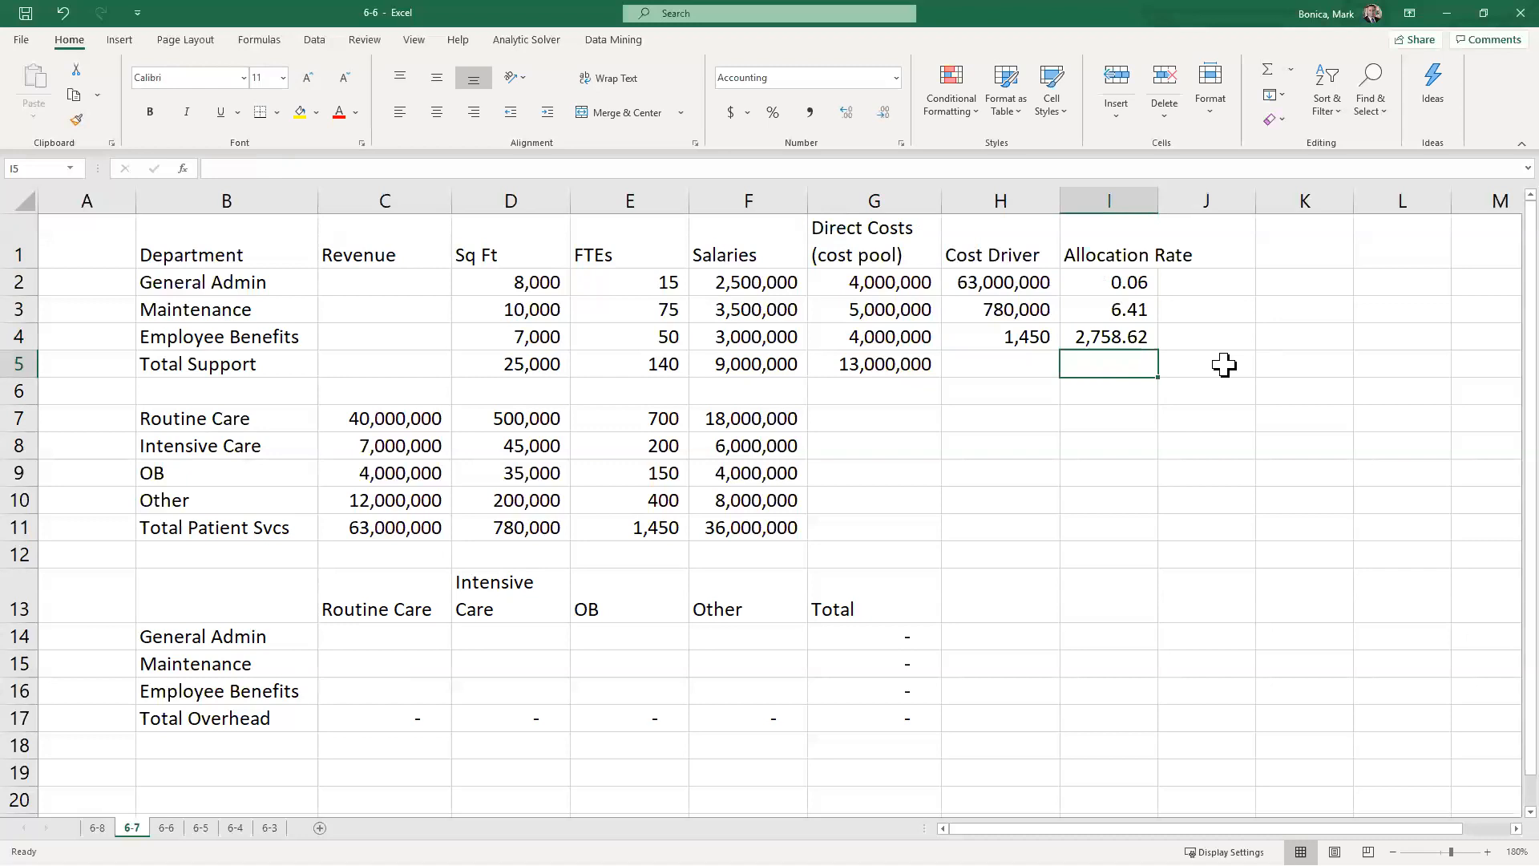
left_click_drag(1131, 282, 1134, 337)
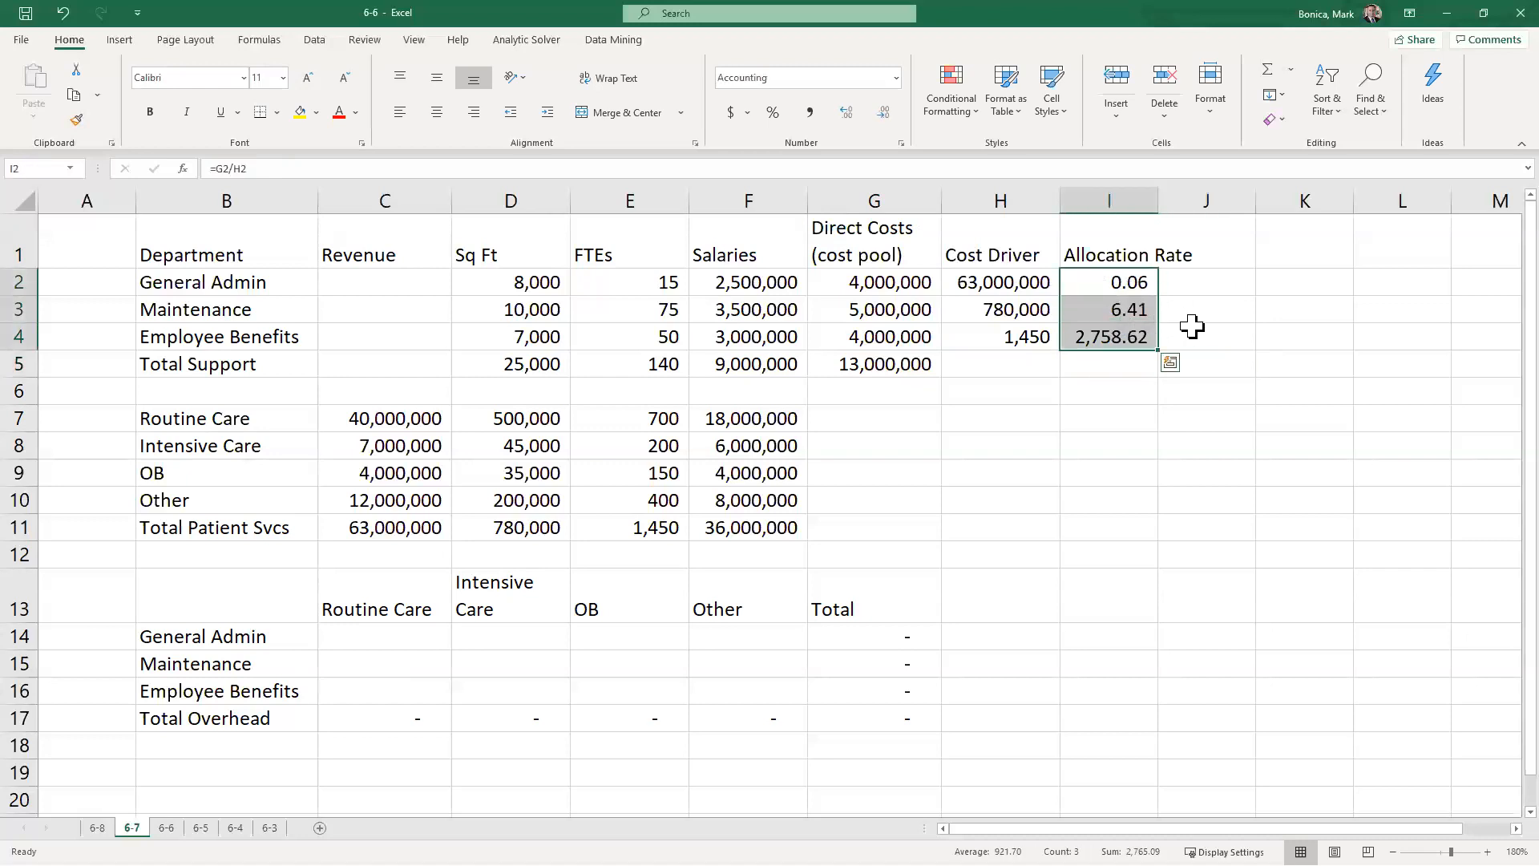
left_click(1193, 286)
left_click(1114, 287)
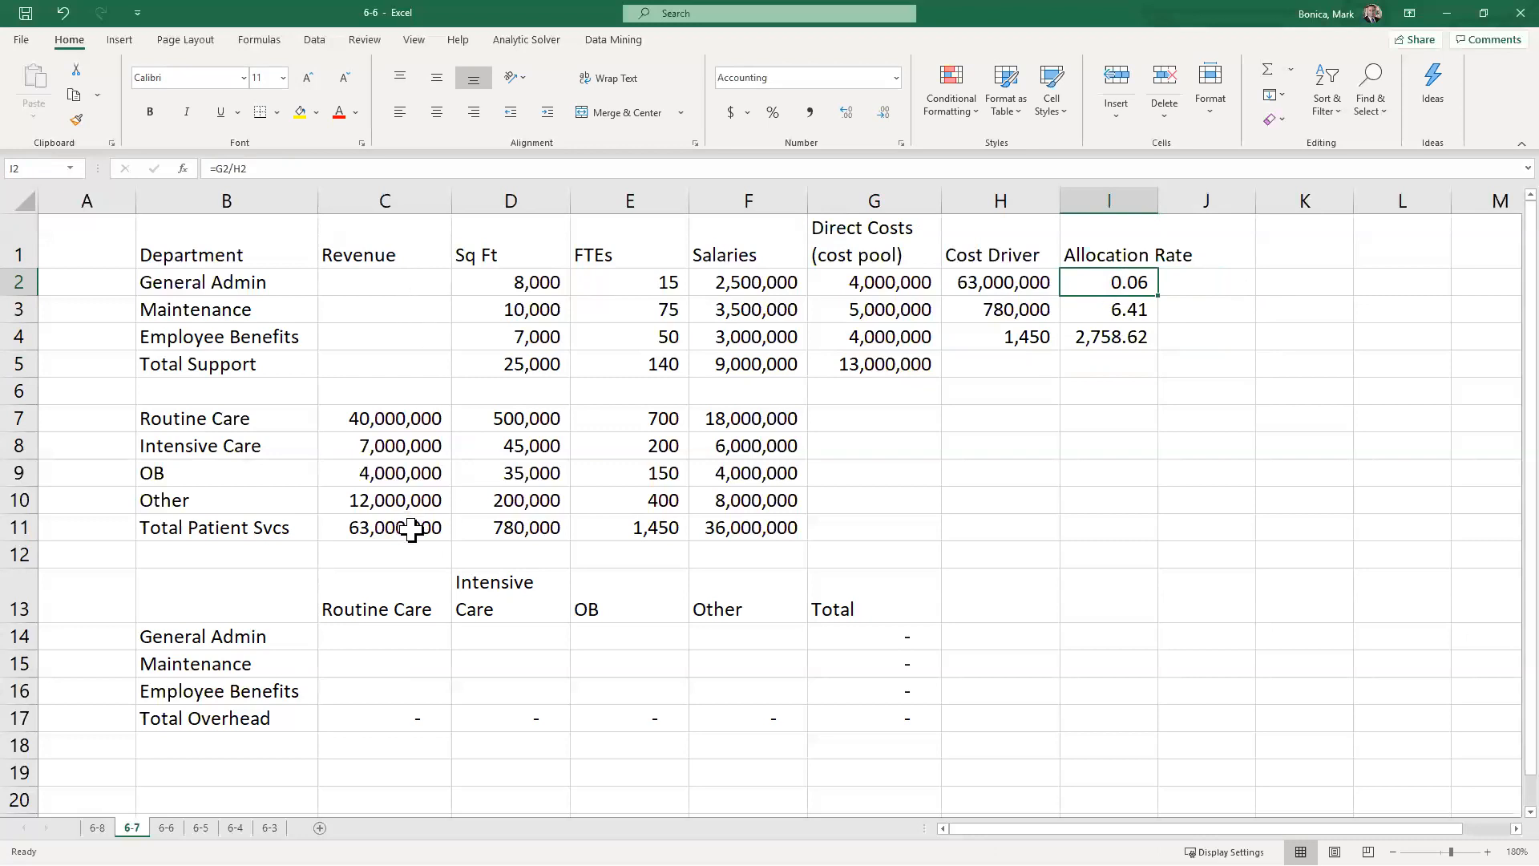
left_click(1127, 309)
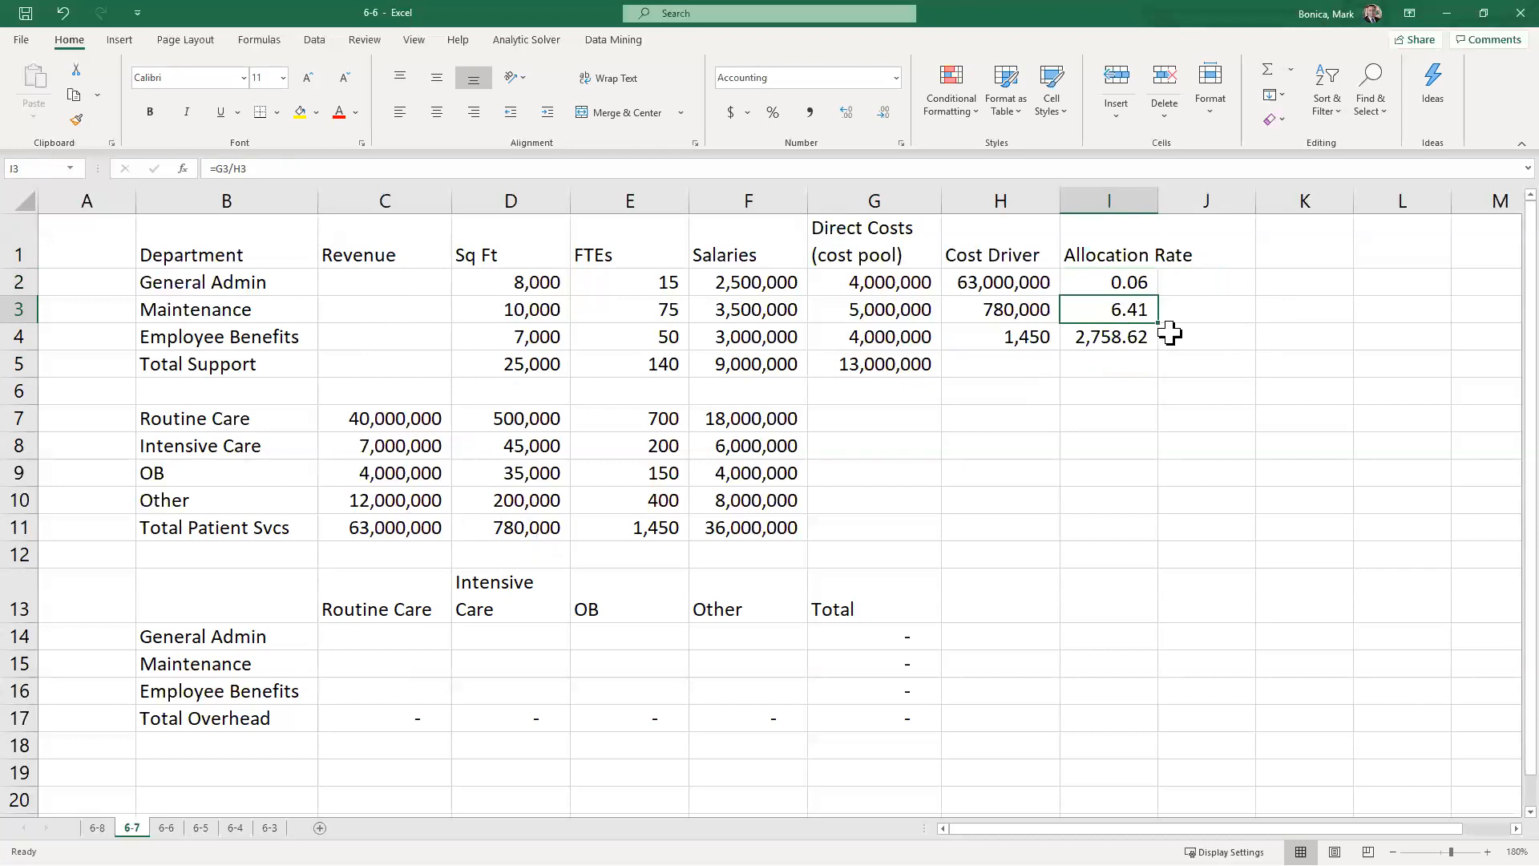
left_click(1130, 343)
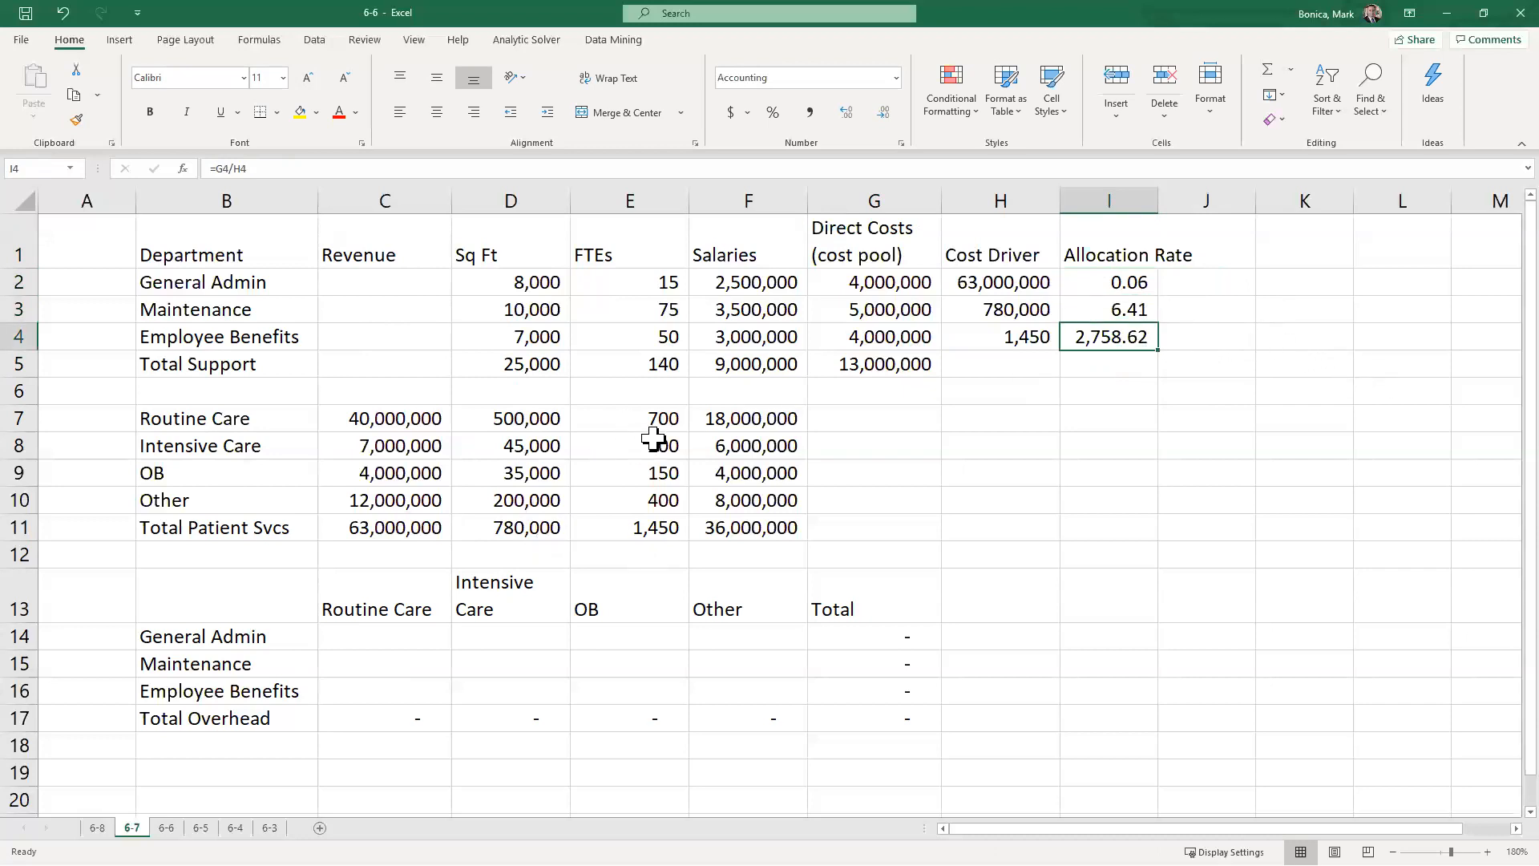
Step: Calculate the General Admin overhead allocated to Routine Care in C14 as rate times revenue, using =I2*C7
left_click(426, 636)
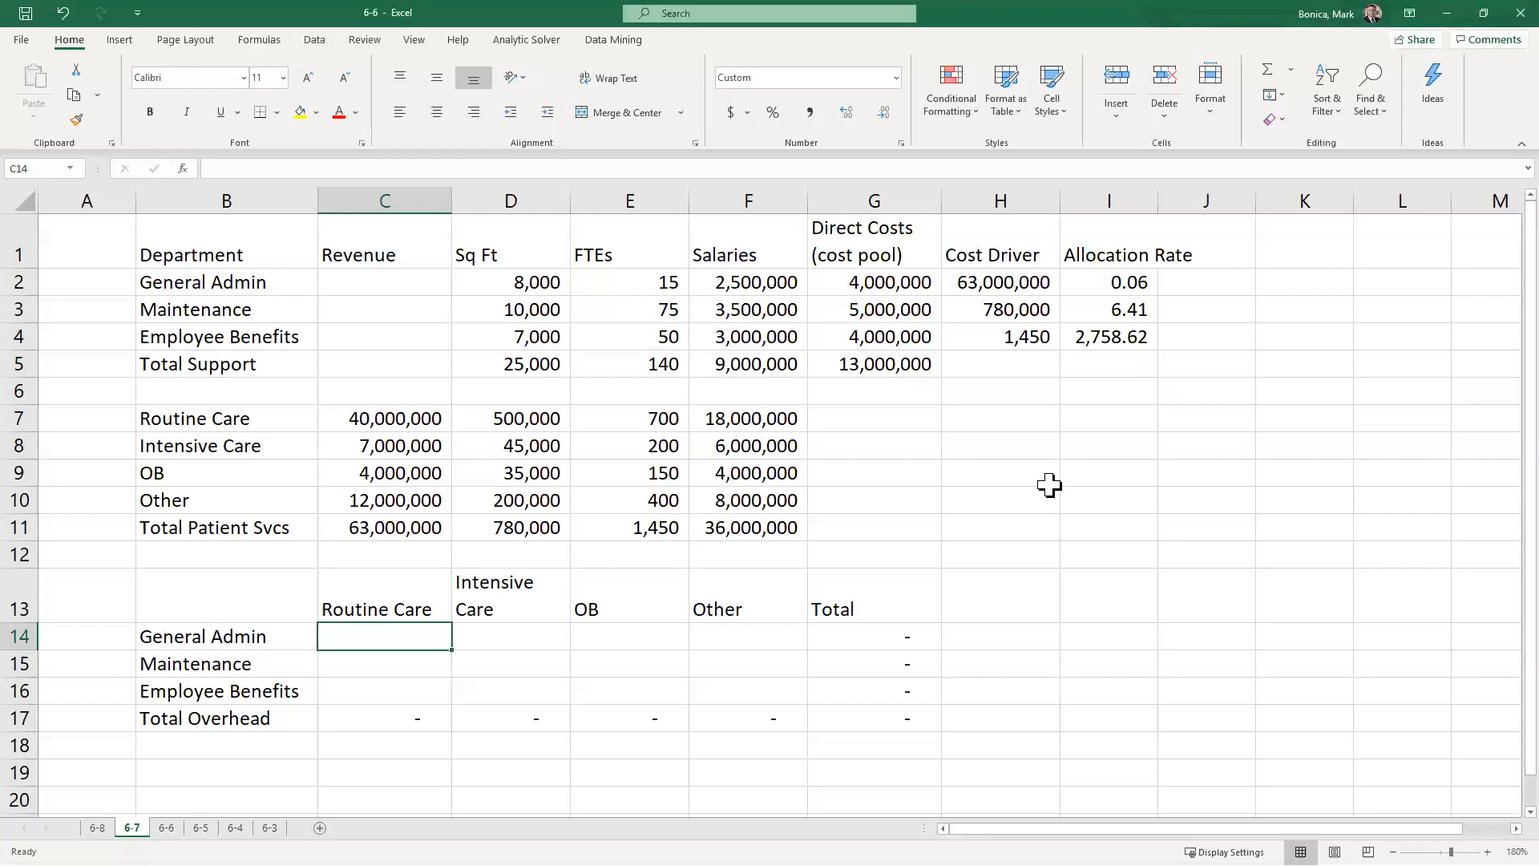
type("=")
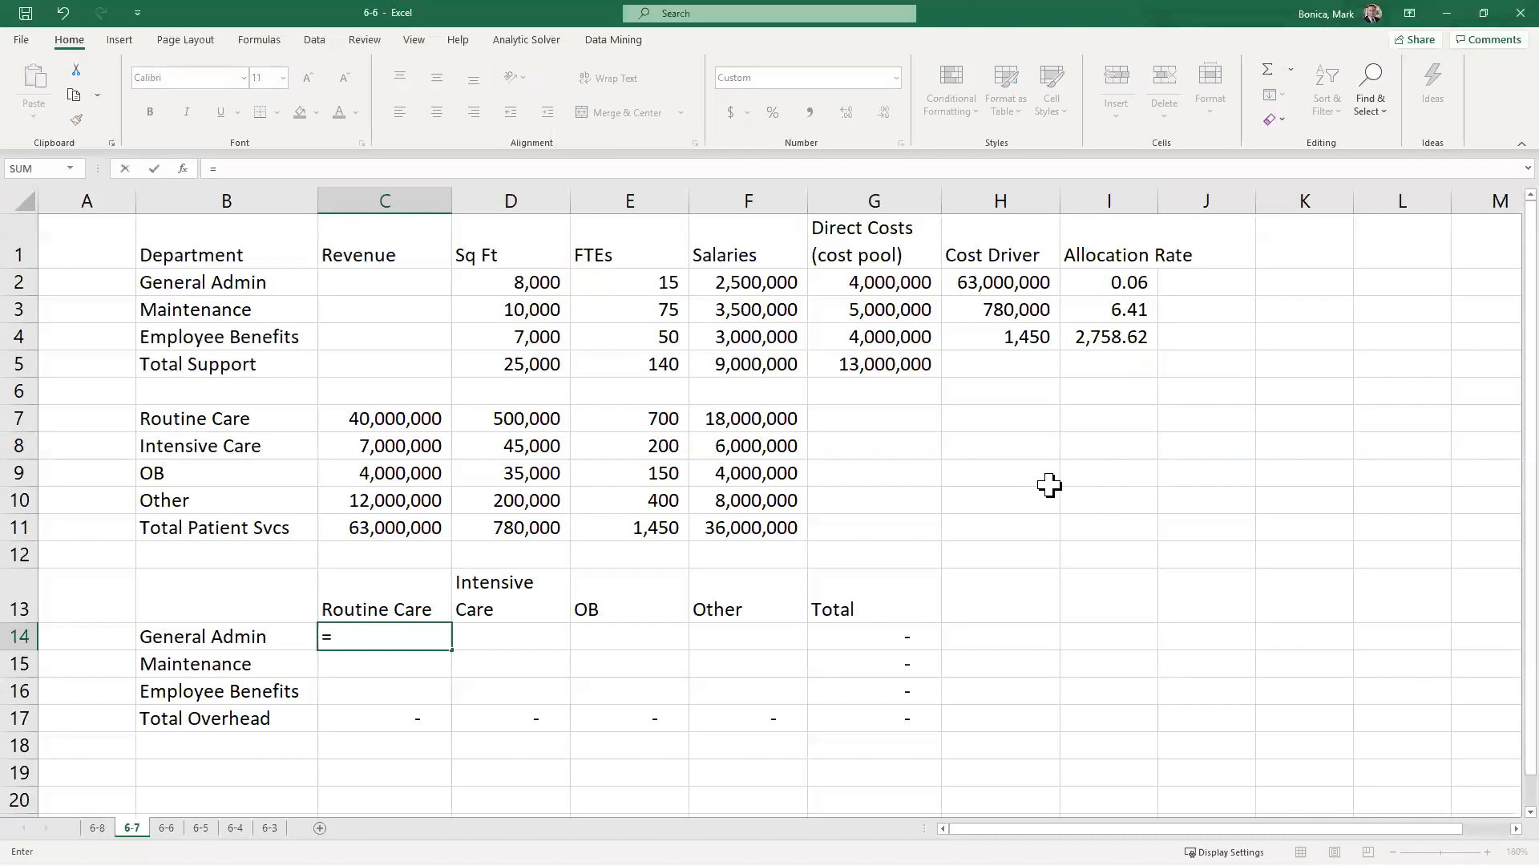
left_click(1082, 282)
type("*")
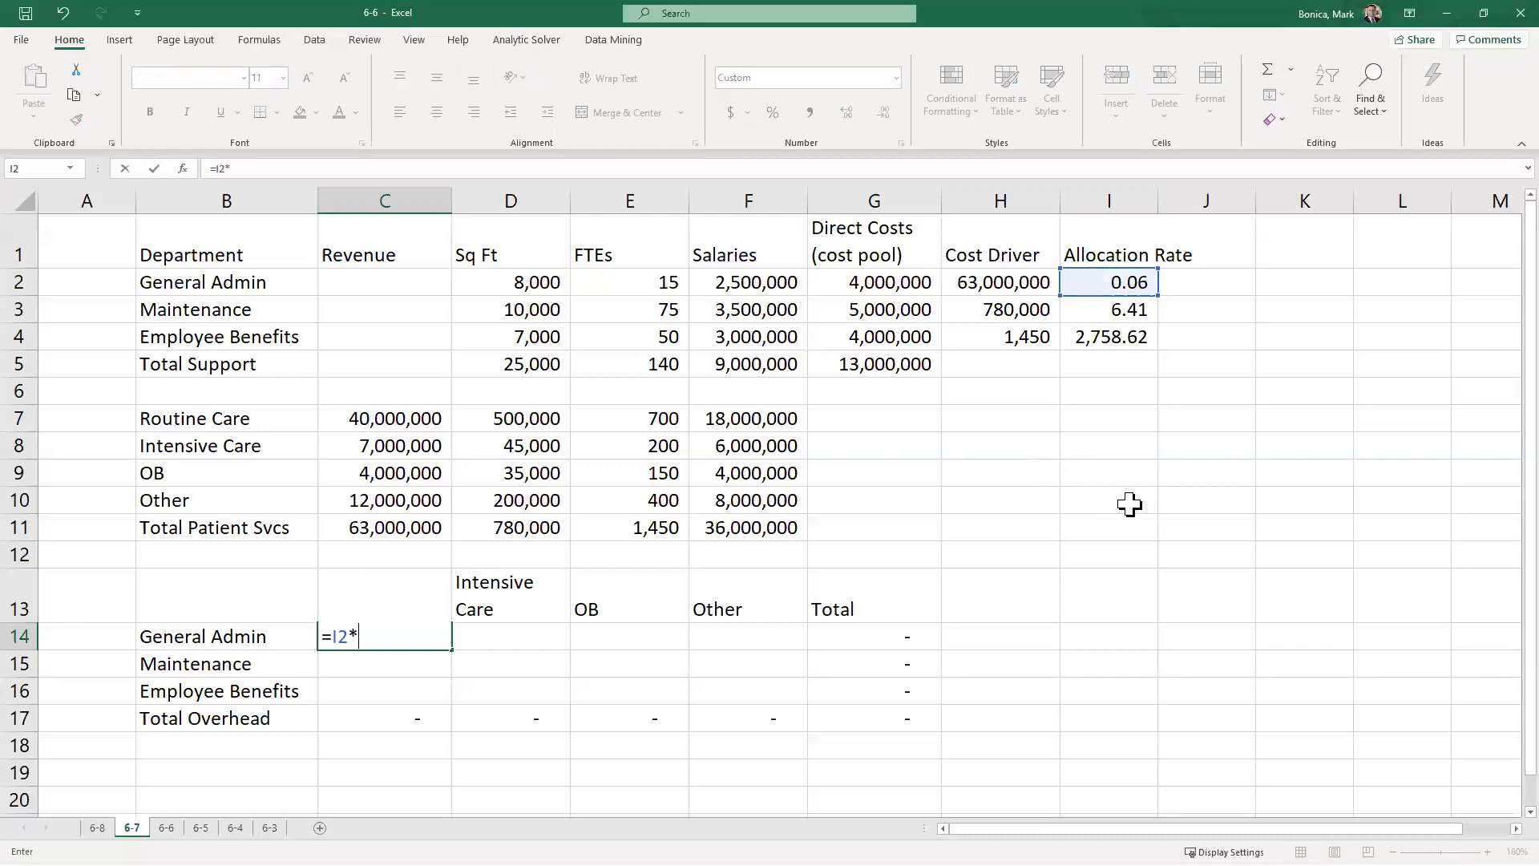
left_click(391, 423)
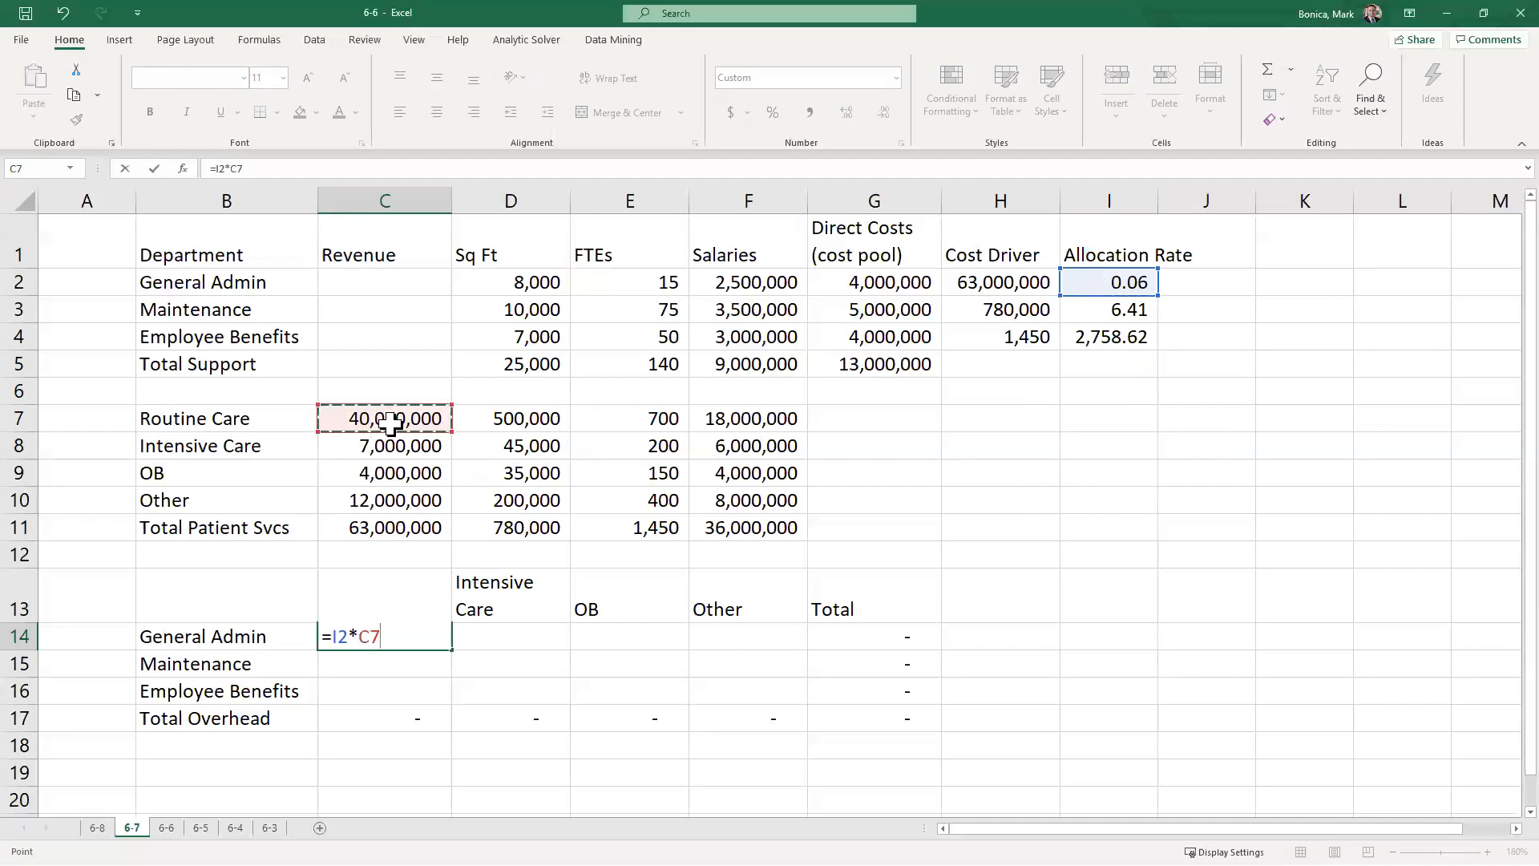
key("Tab")
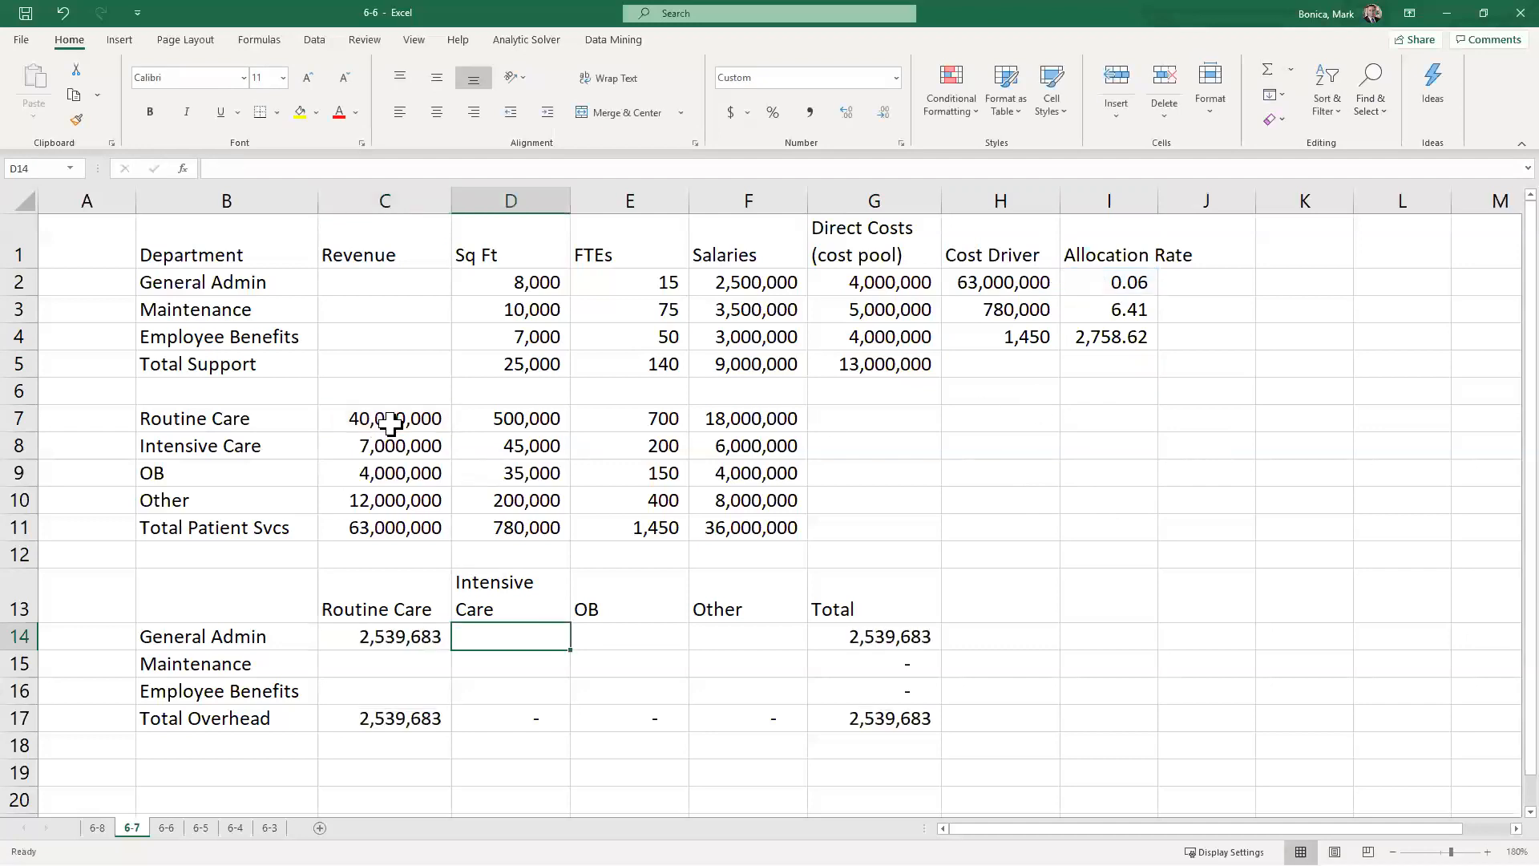
Step: Calculate the General Admin overhead allocated to Intensive Care in D14 as rate times revenue, using =I2*C8
type("=")
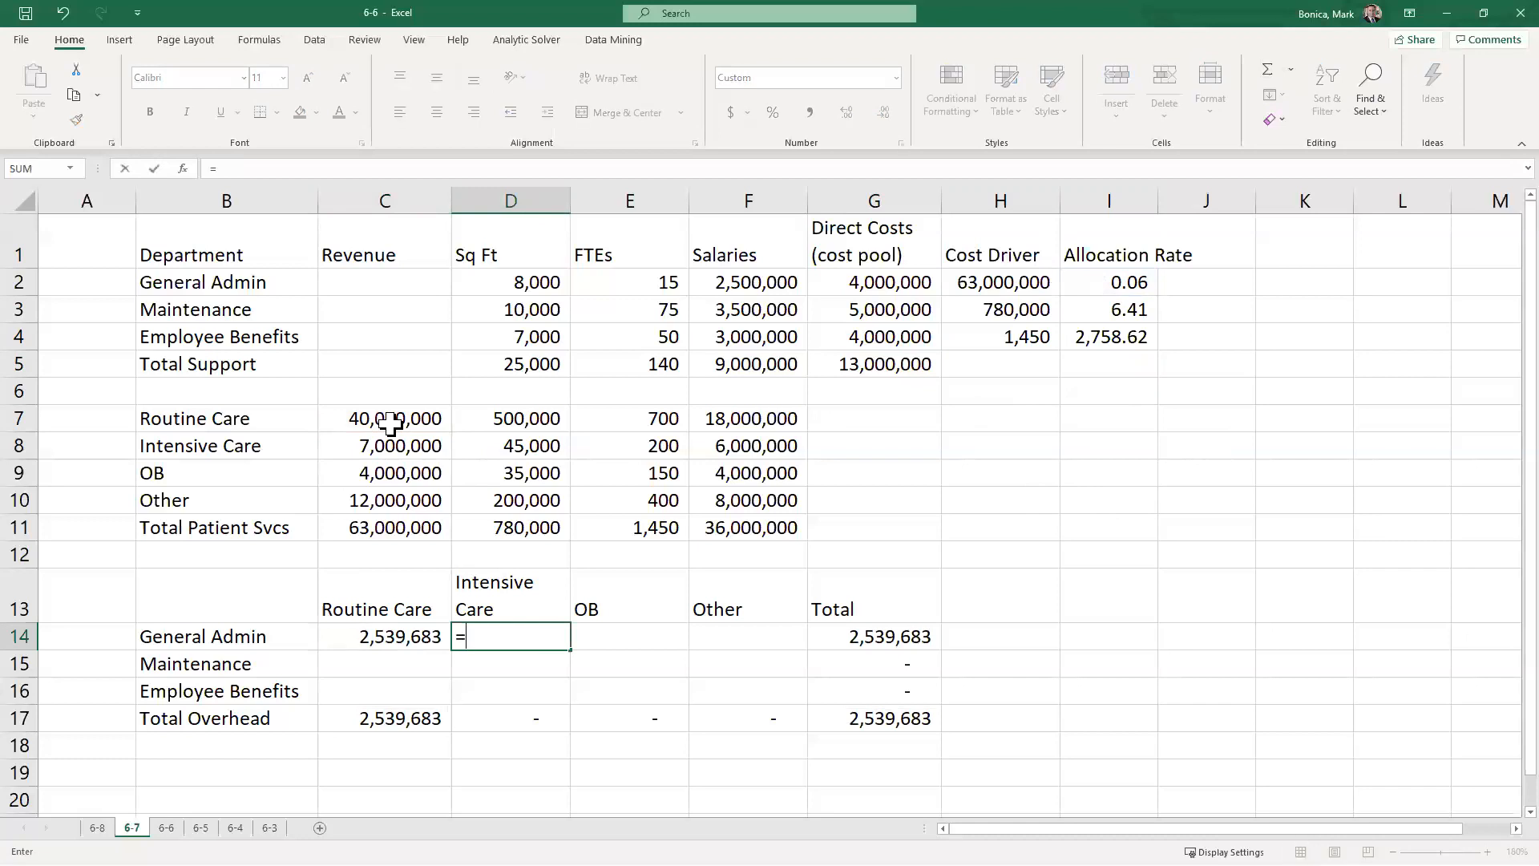
left_click(1109, 282)
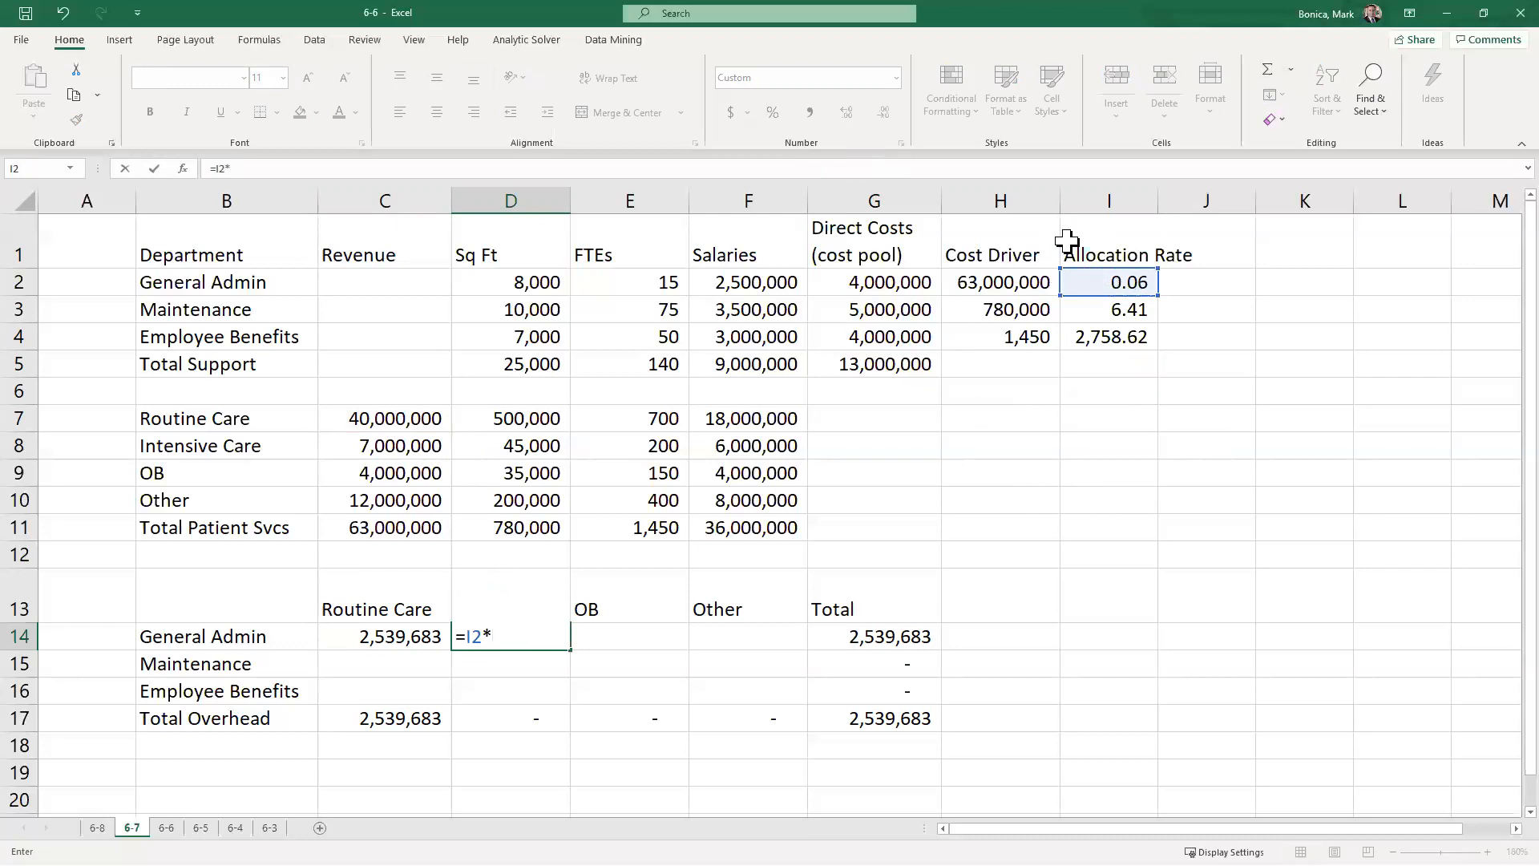
left_click(402, 446)
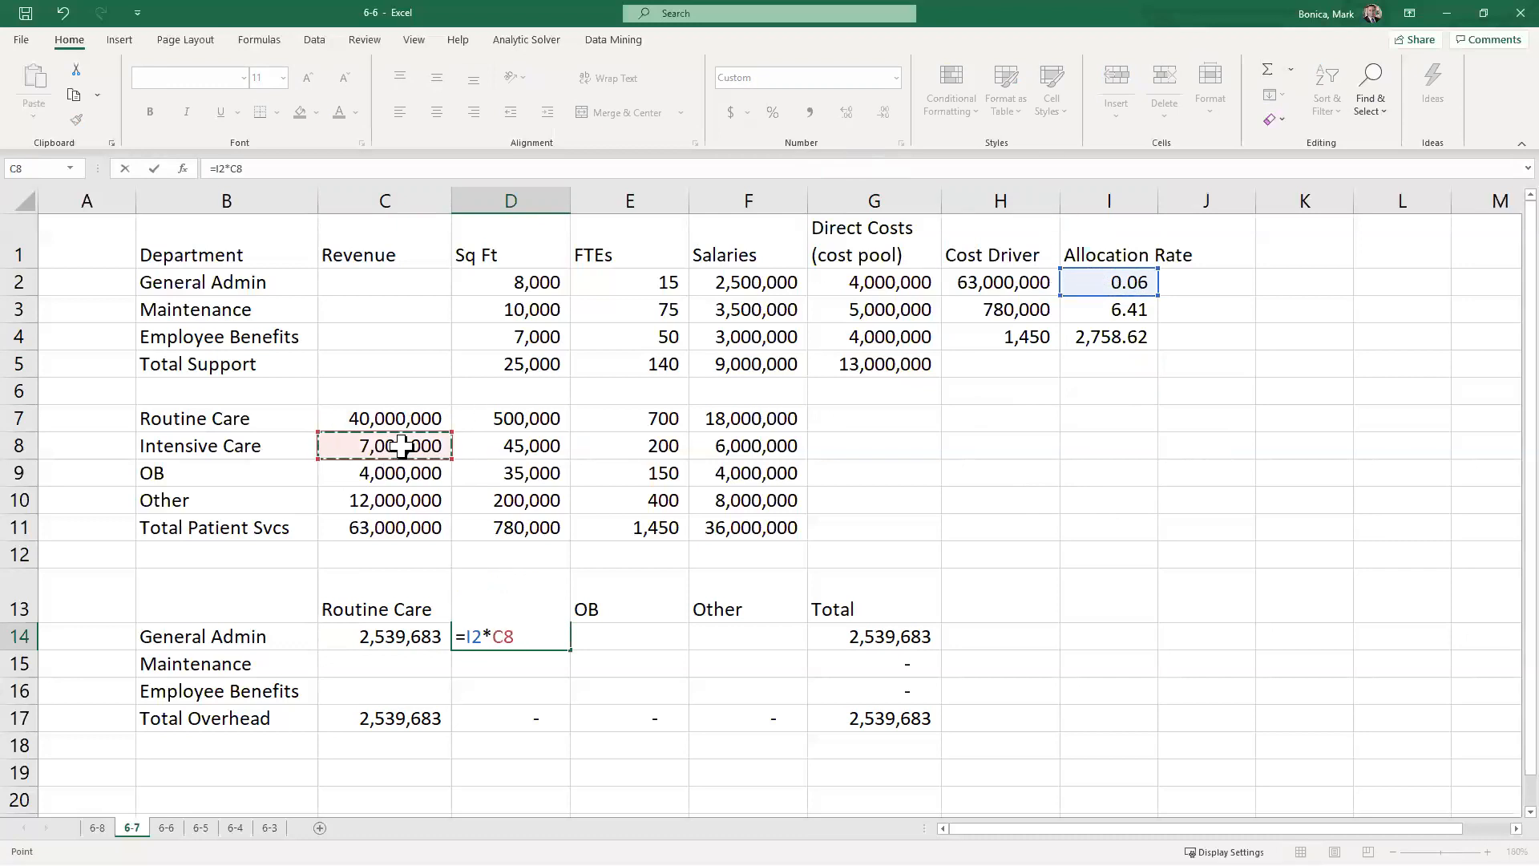
key("Tab")
Step: Calculate the General Admin overhead allocated to OB in E14 as rate times revenue, using =I2*C9
type("=")
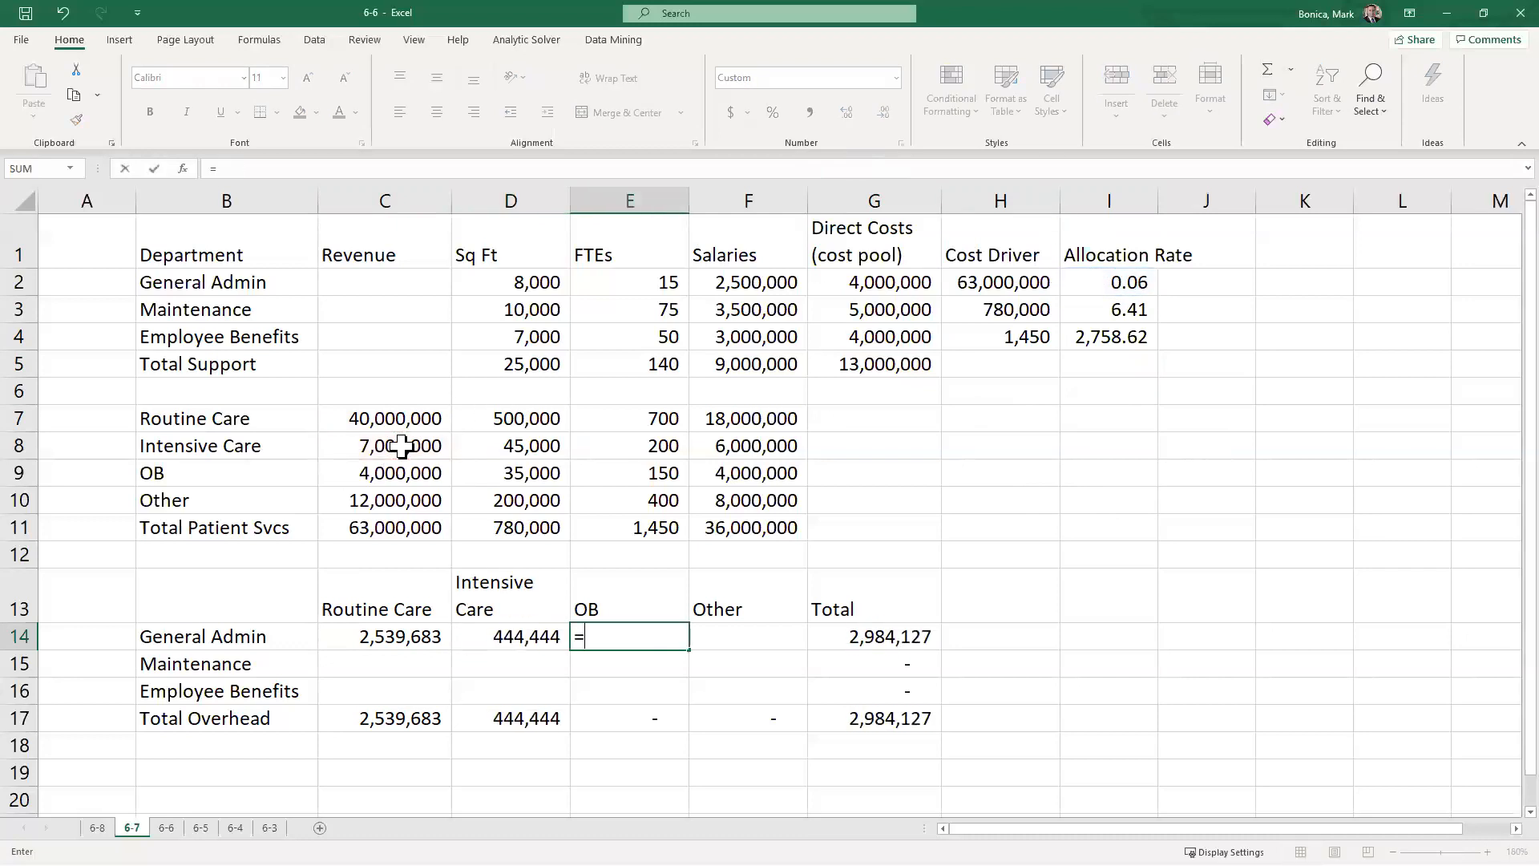
left_click(1145, 282)
type("*")
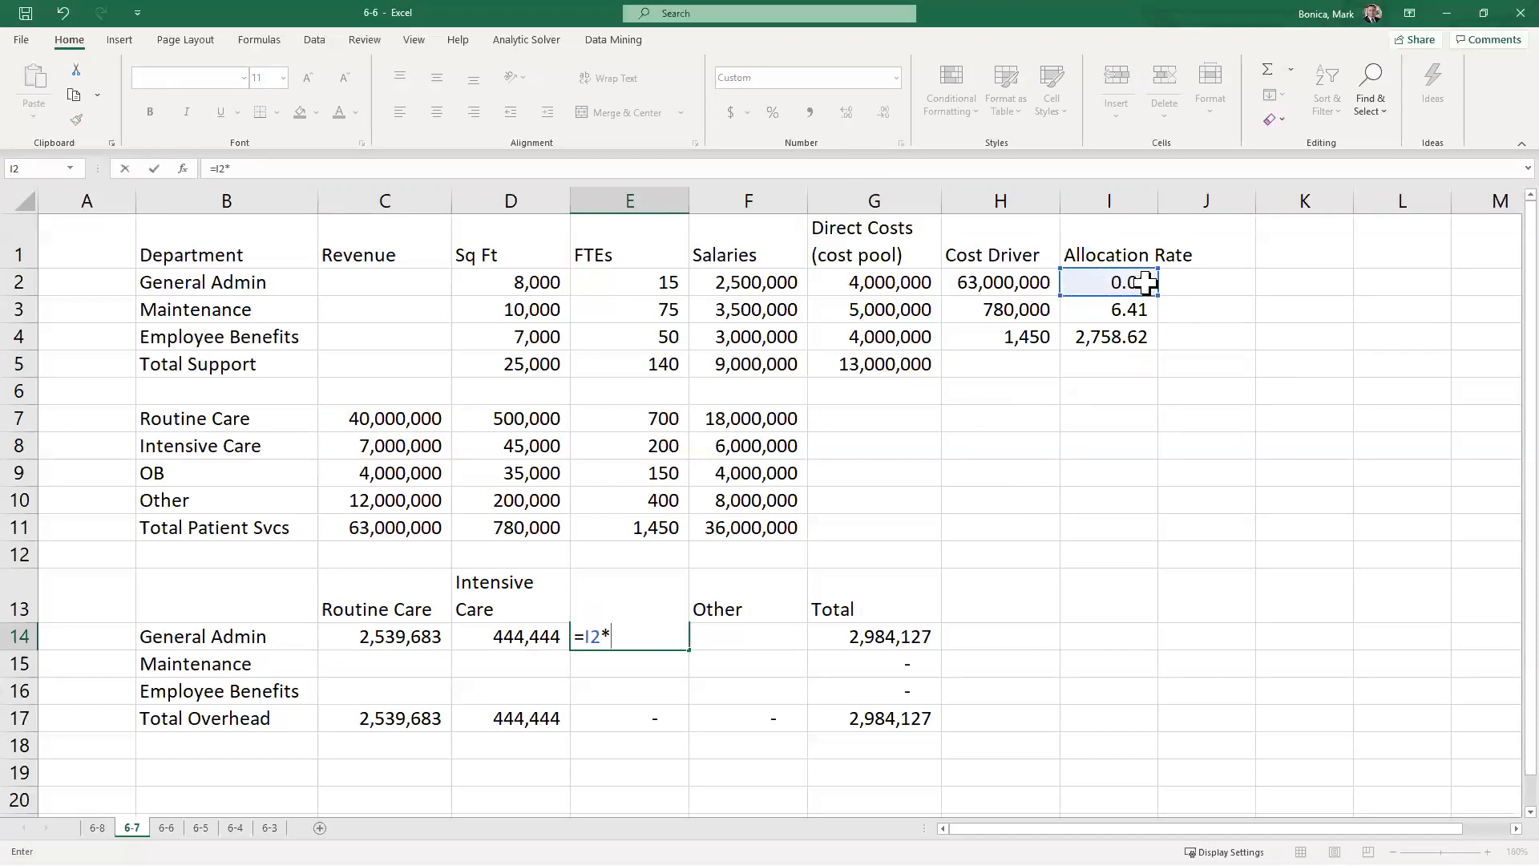
left_click(388, 472)
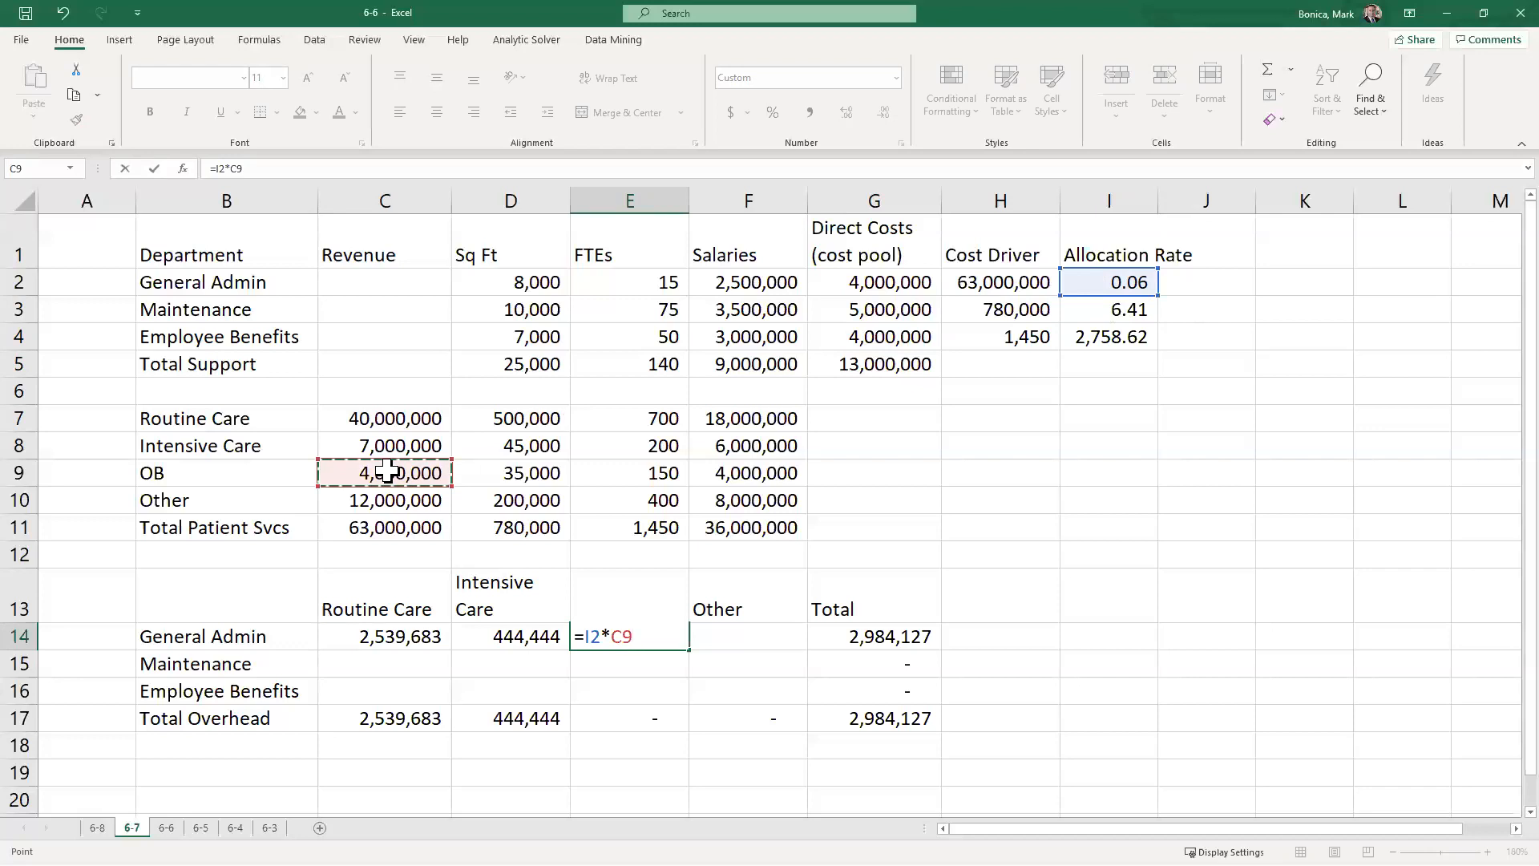
key("Tab")
Step: Calculate the General Admin overhead allocated to Other in F14 as rate times revenue, using =I2*C10
type("=")
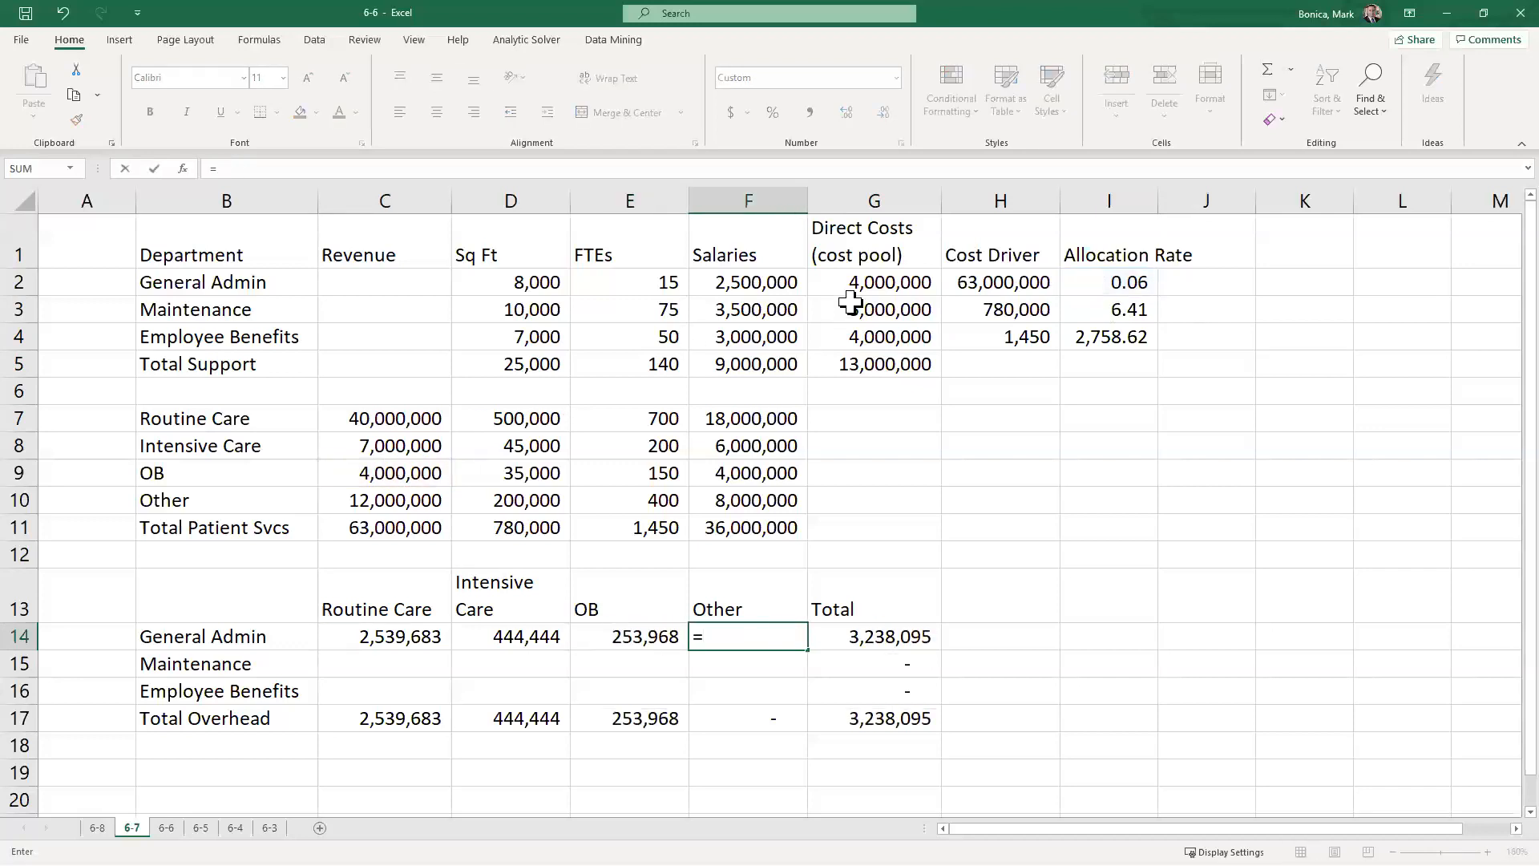
left_click(1133, 281)
type("*")
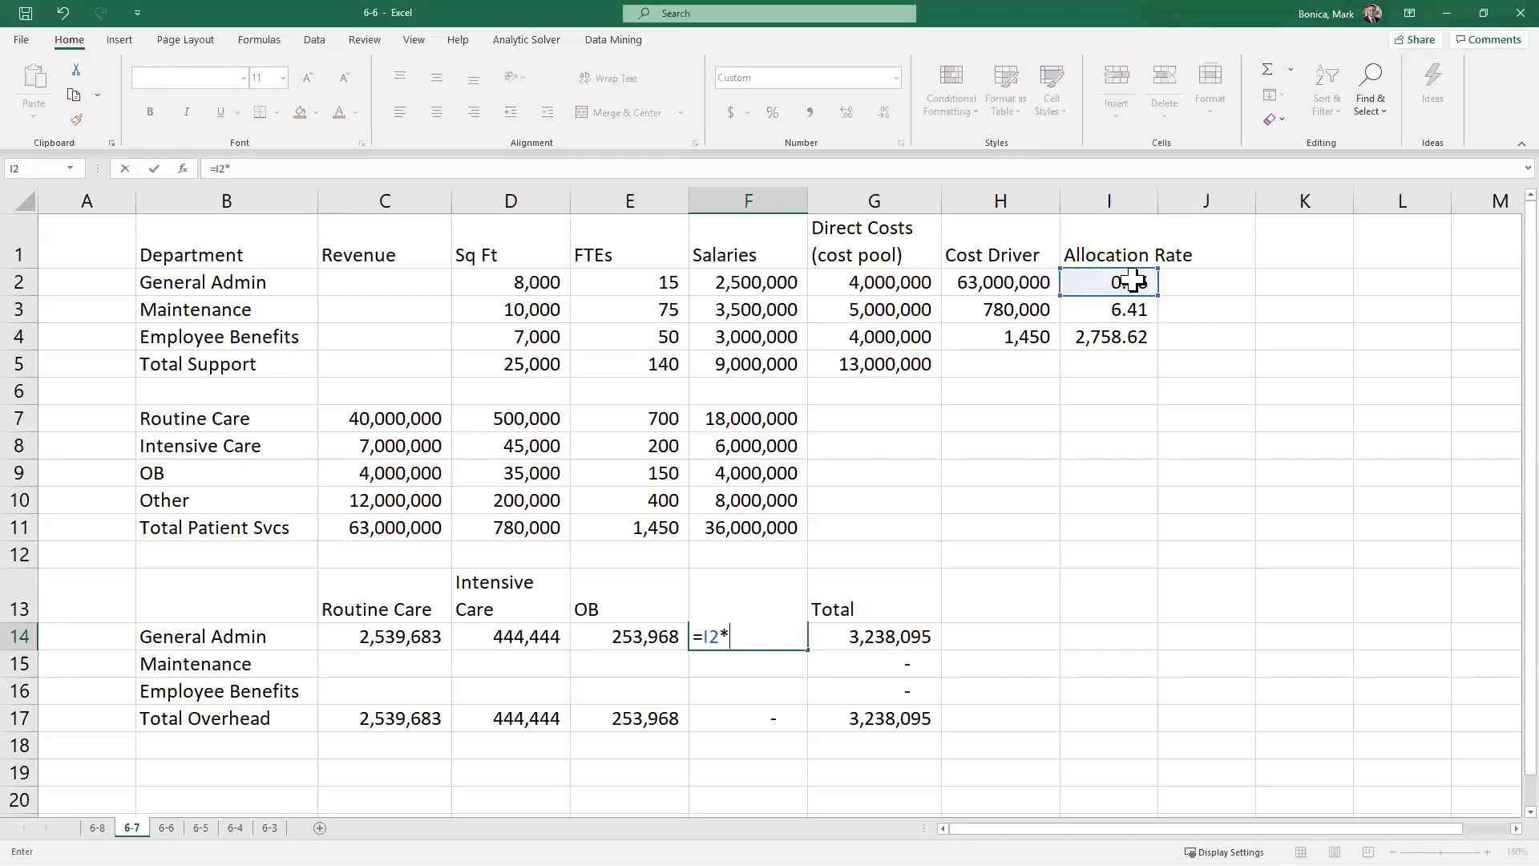
left_click(404, 504)
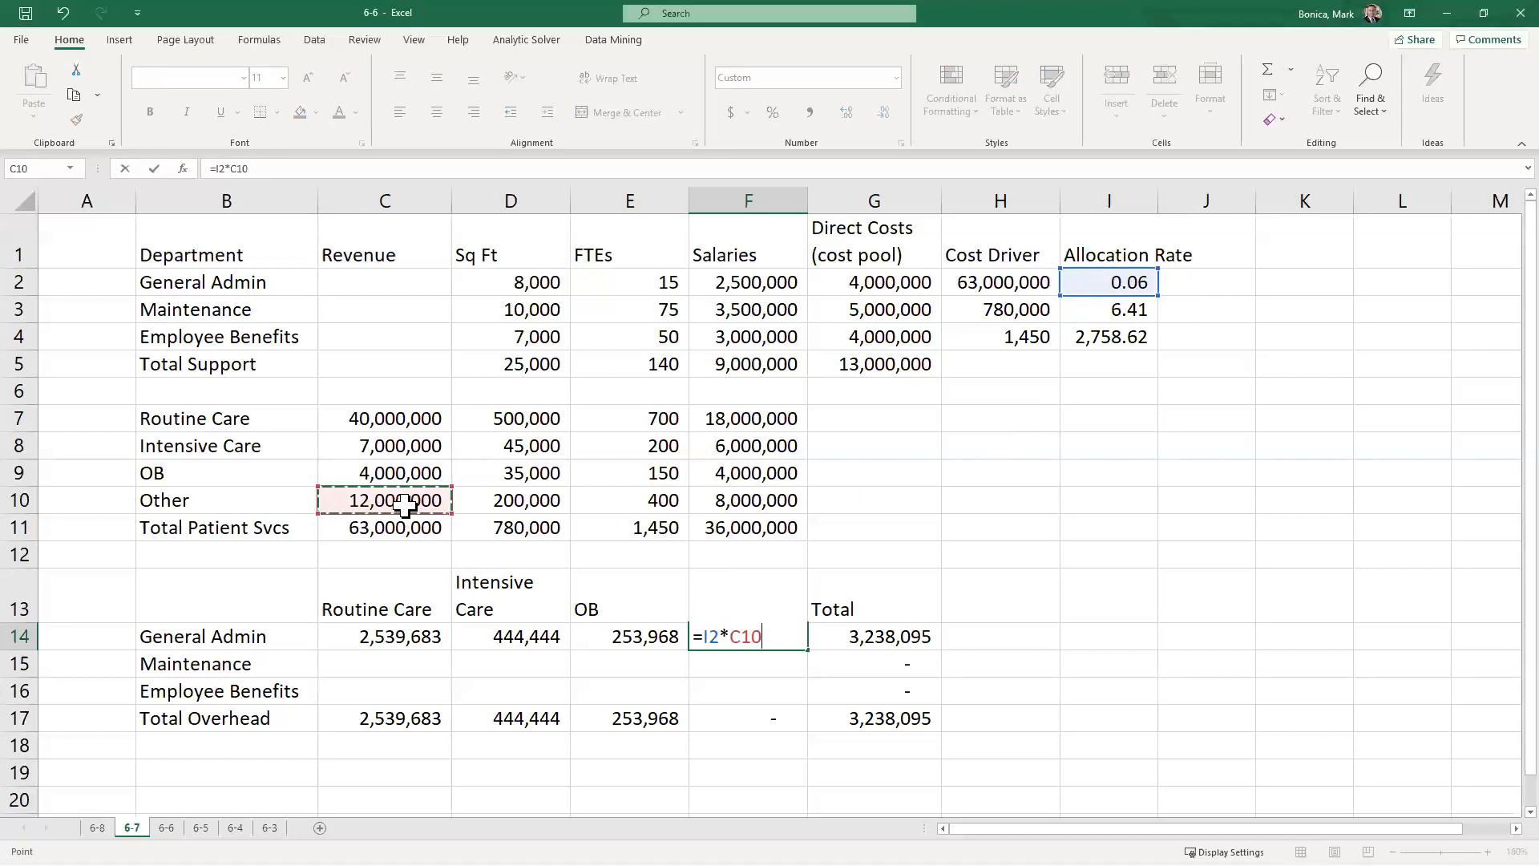
key("Return")
Step: Compare General Admin's total allocated overhead in G14 with its direct cost pool in G2
key("Up")
key("Right")
key("Right")
key("Right")
key("Right")
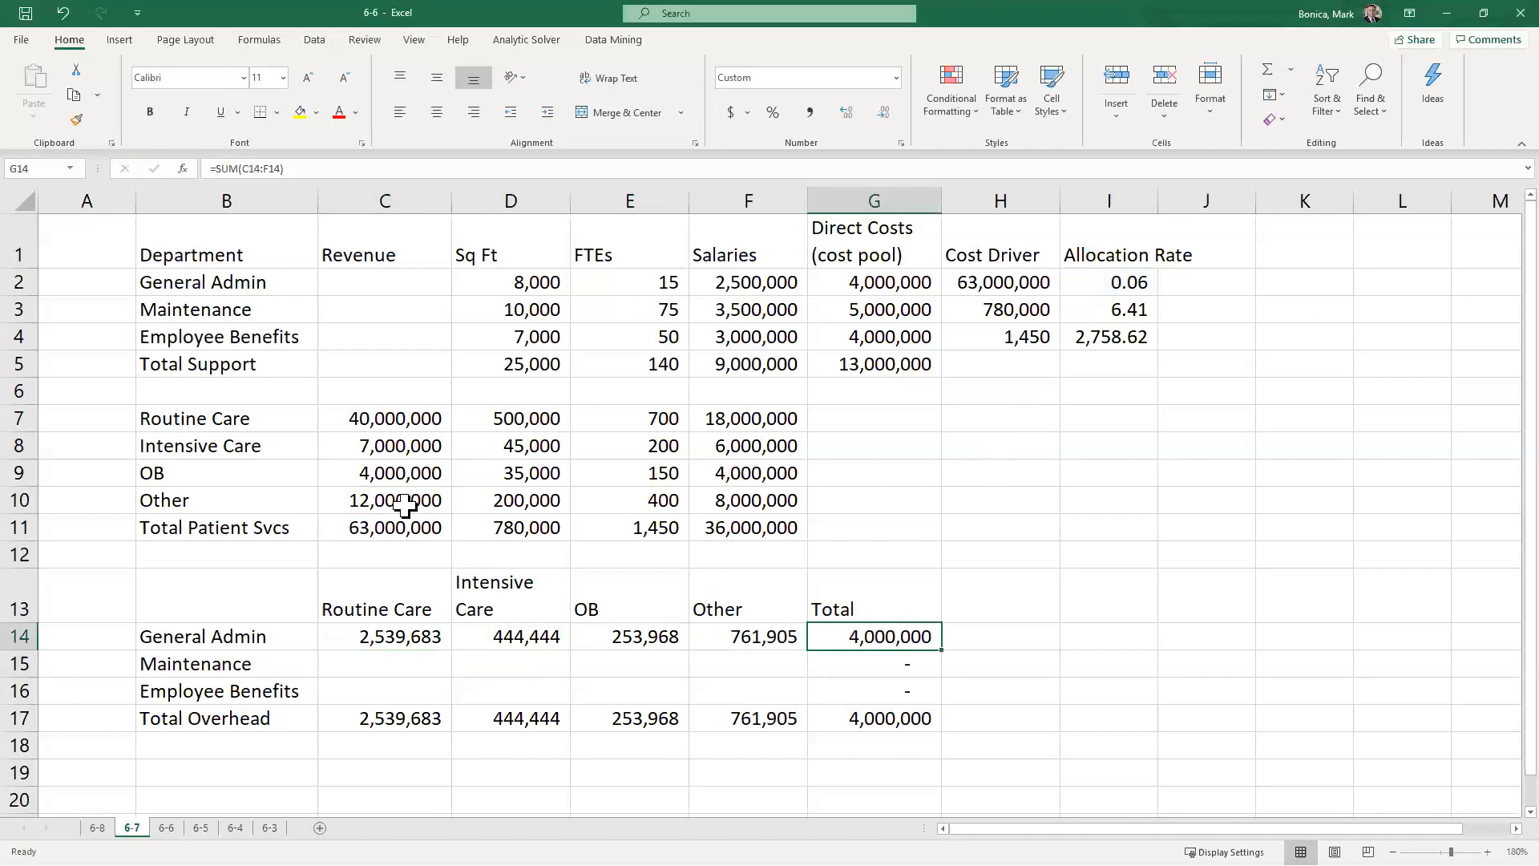
left_click(870, 291)
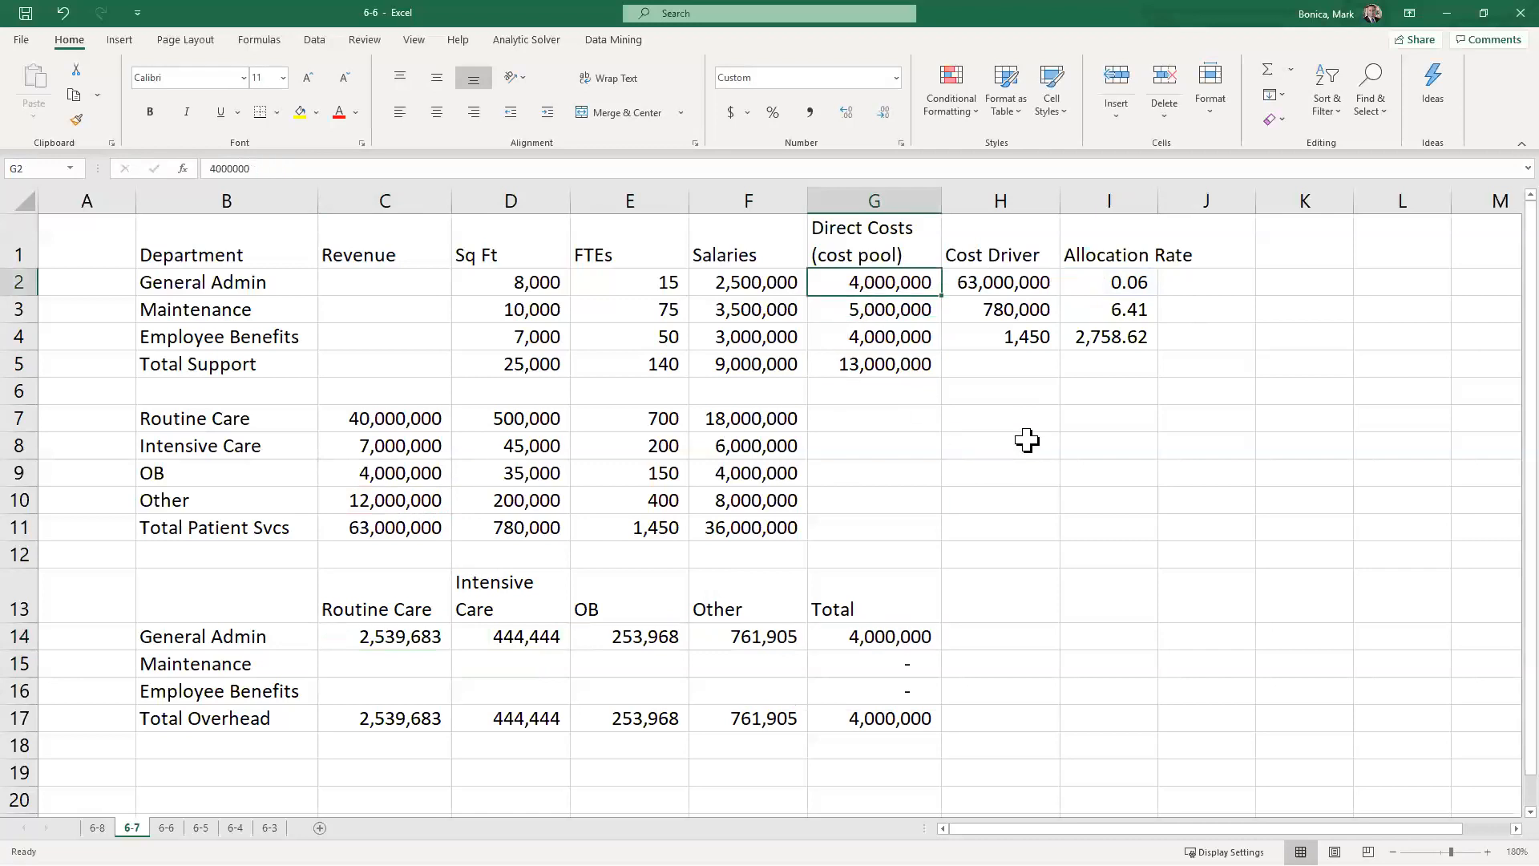
Step: Calculate the Maintenance overhead allocated to Routine Care in C15 as rate times square footage, using =I3*D7
left_click(388, 659)
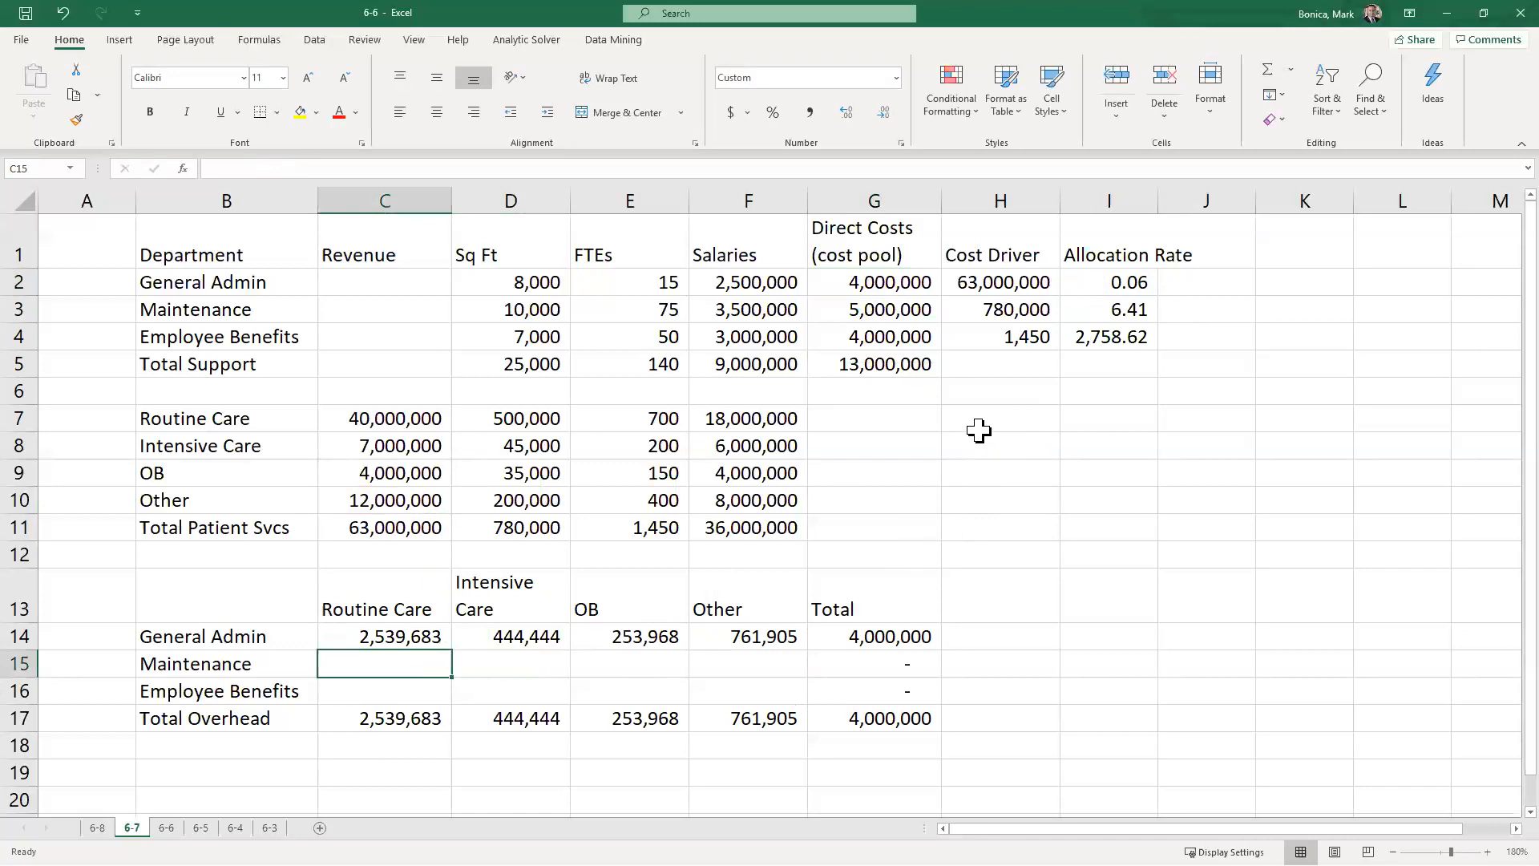
type("=")
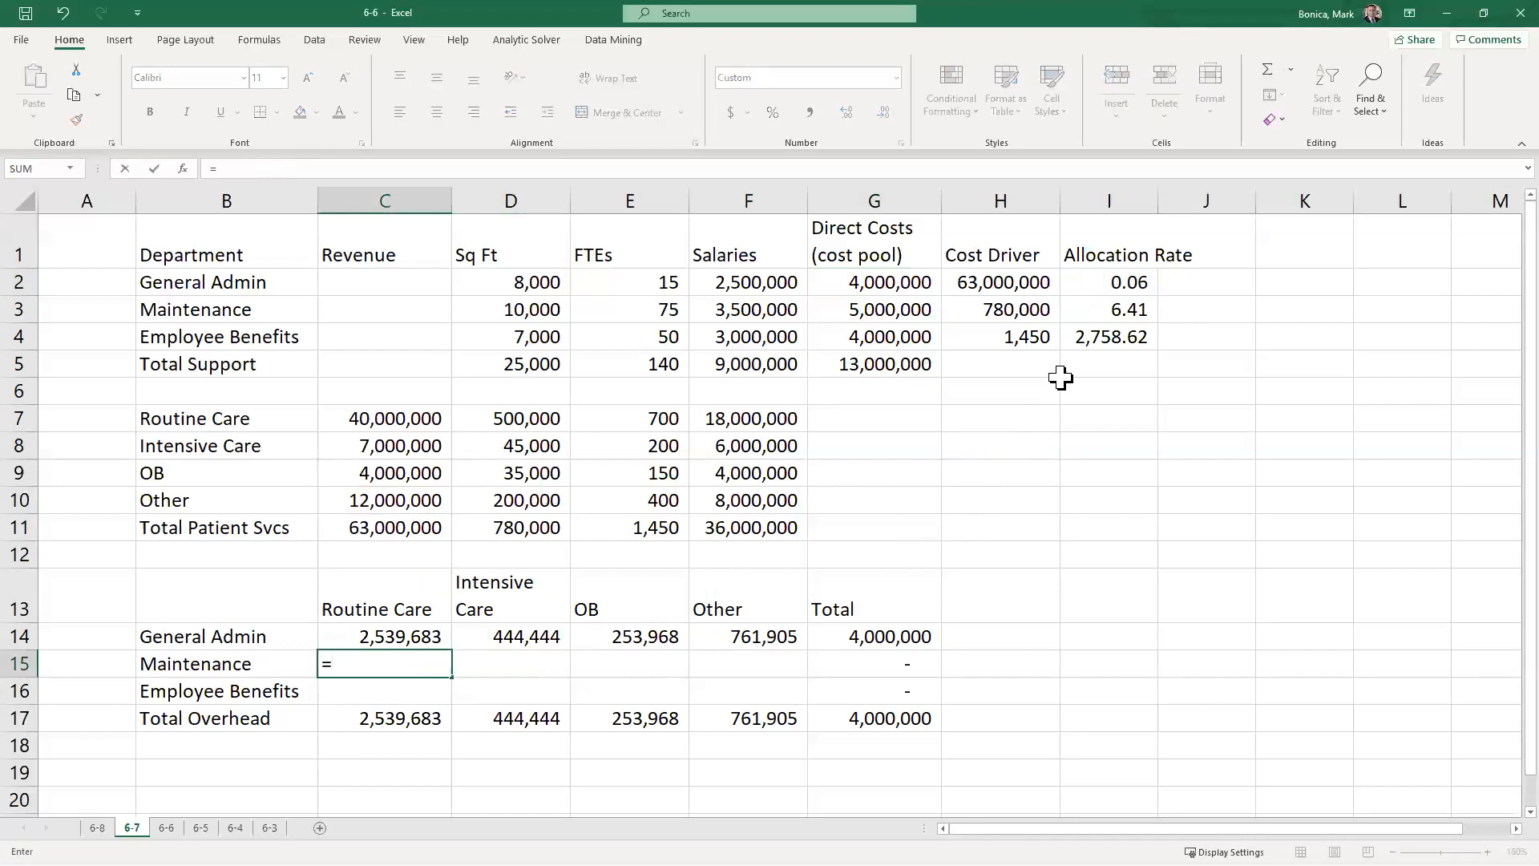
left_click(1129, 314)
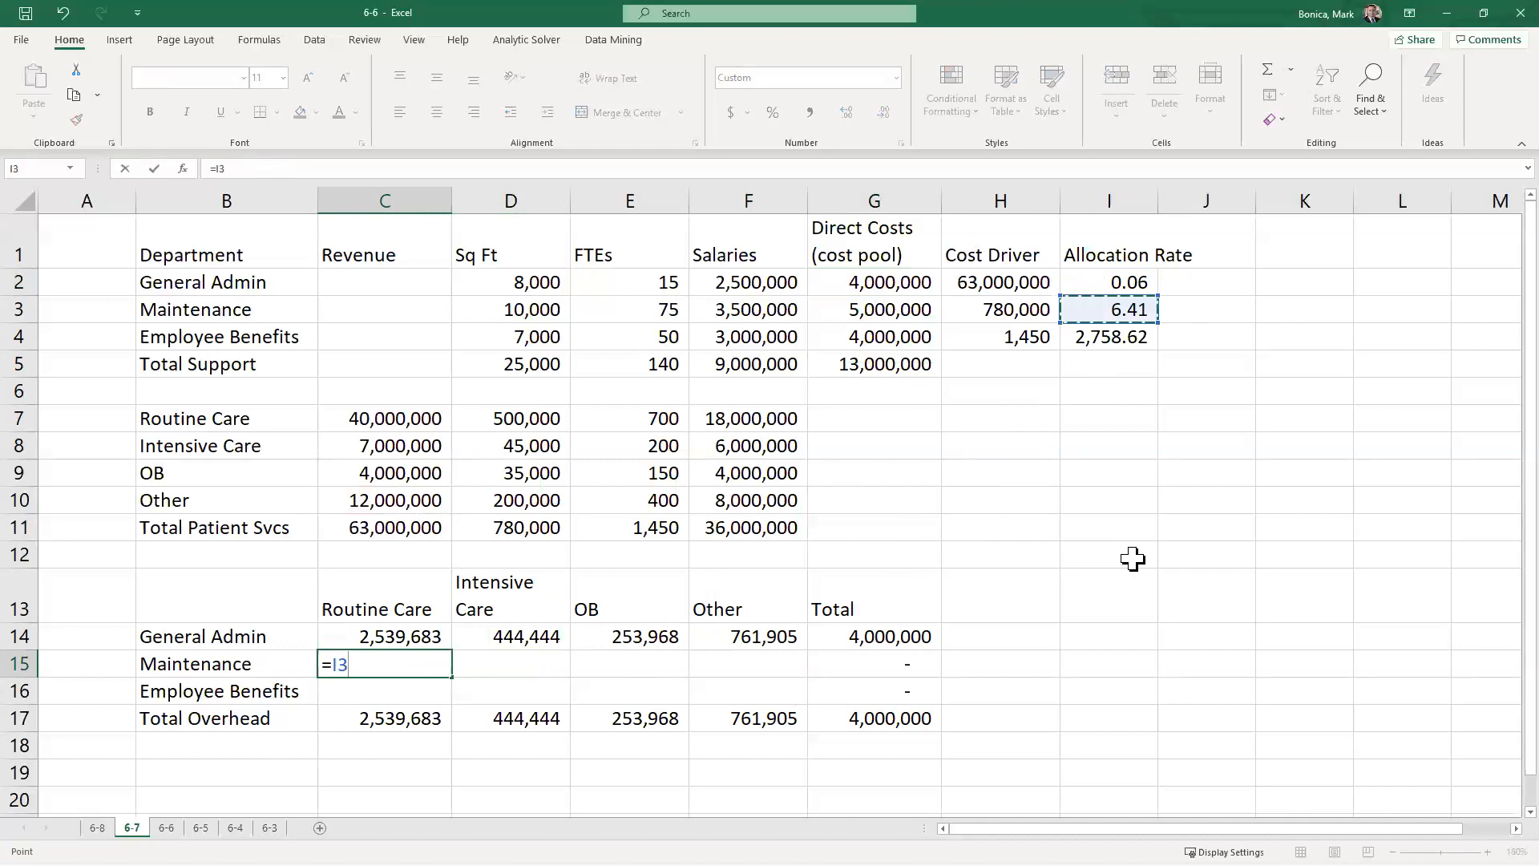
type("*")
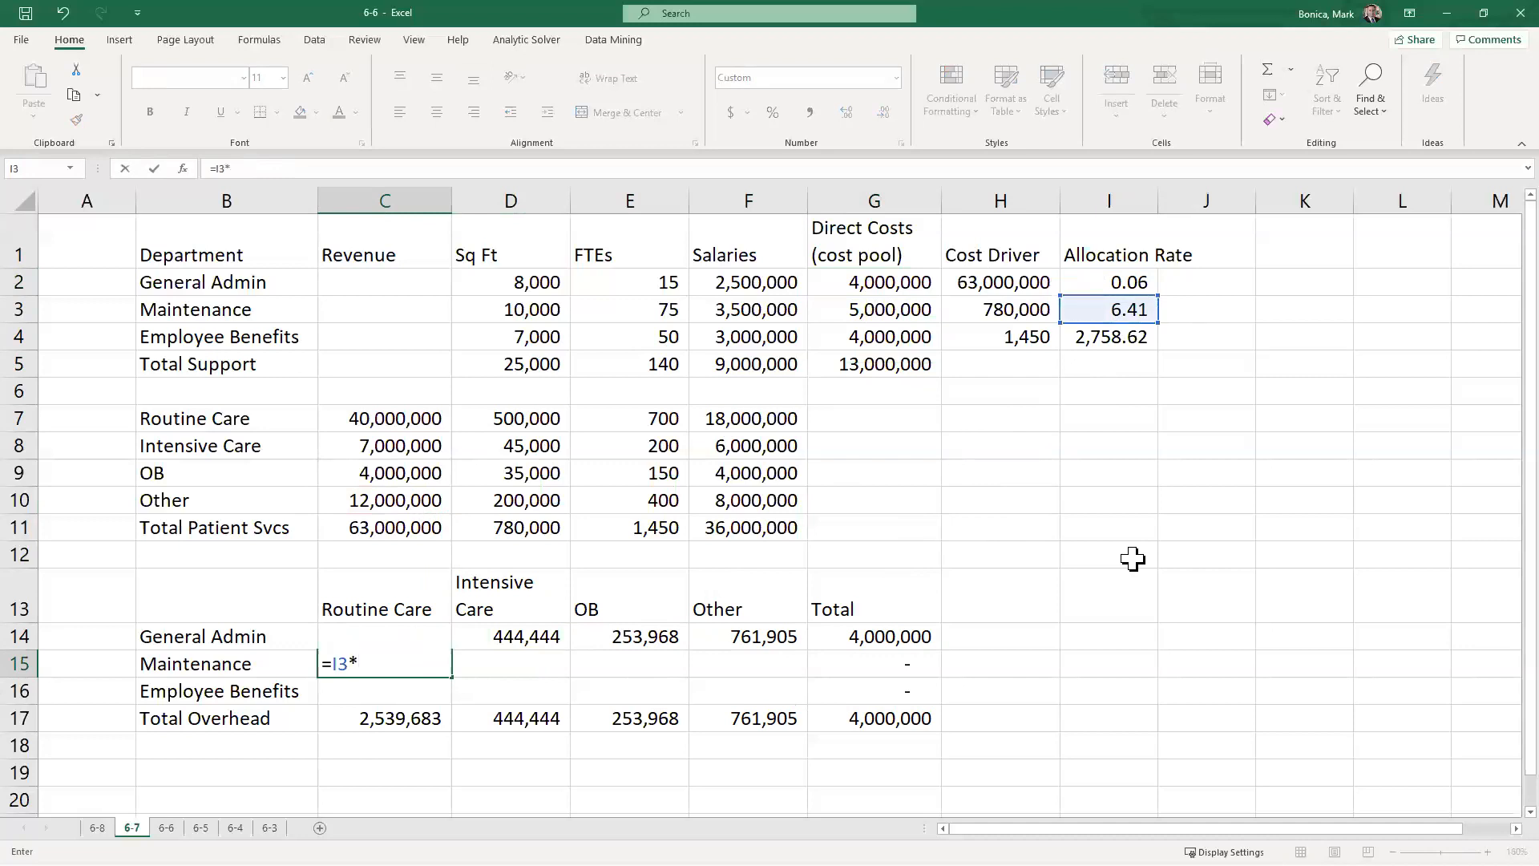
left_click(526, 420)
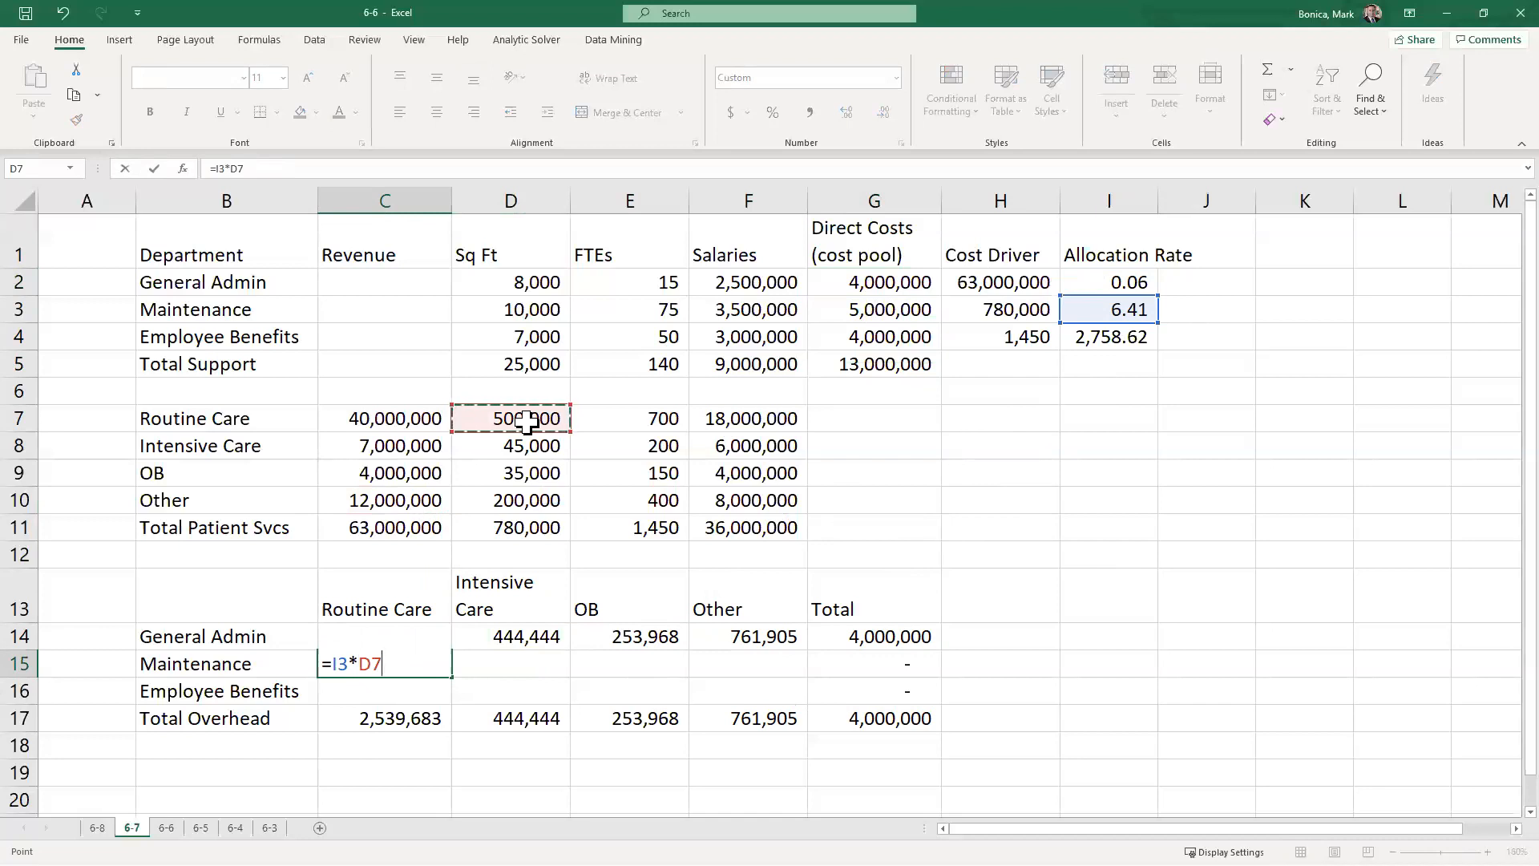
key("Tab")
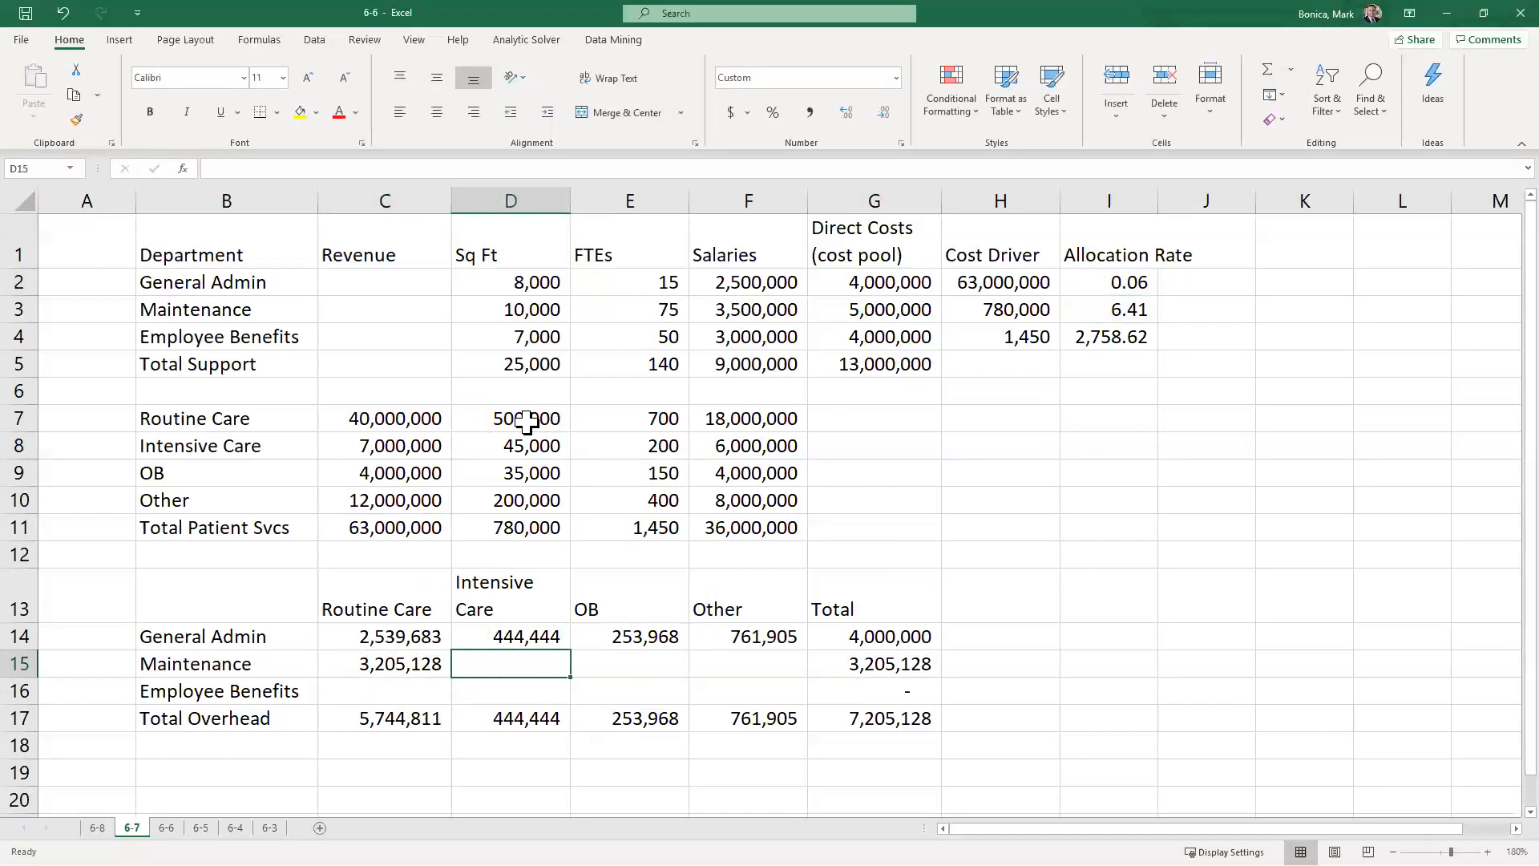
Step: Calculate the Maintenance overhead allocated to Intensive Care in D15 as rate times square footage, using =I3*D8
type("=")
left_click(1098, 310)
type("*")
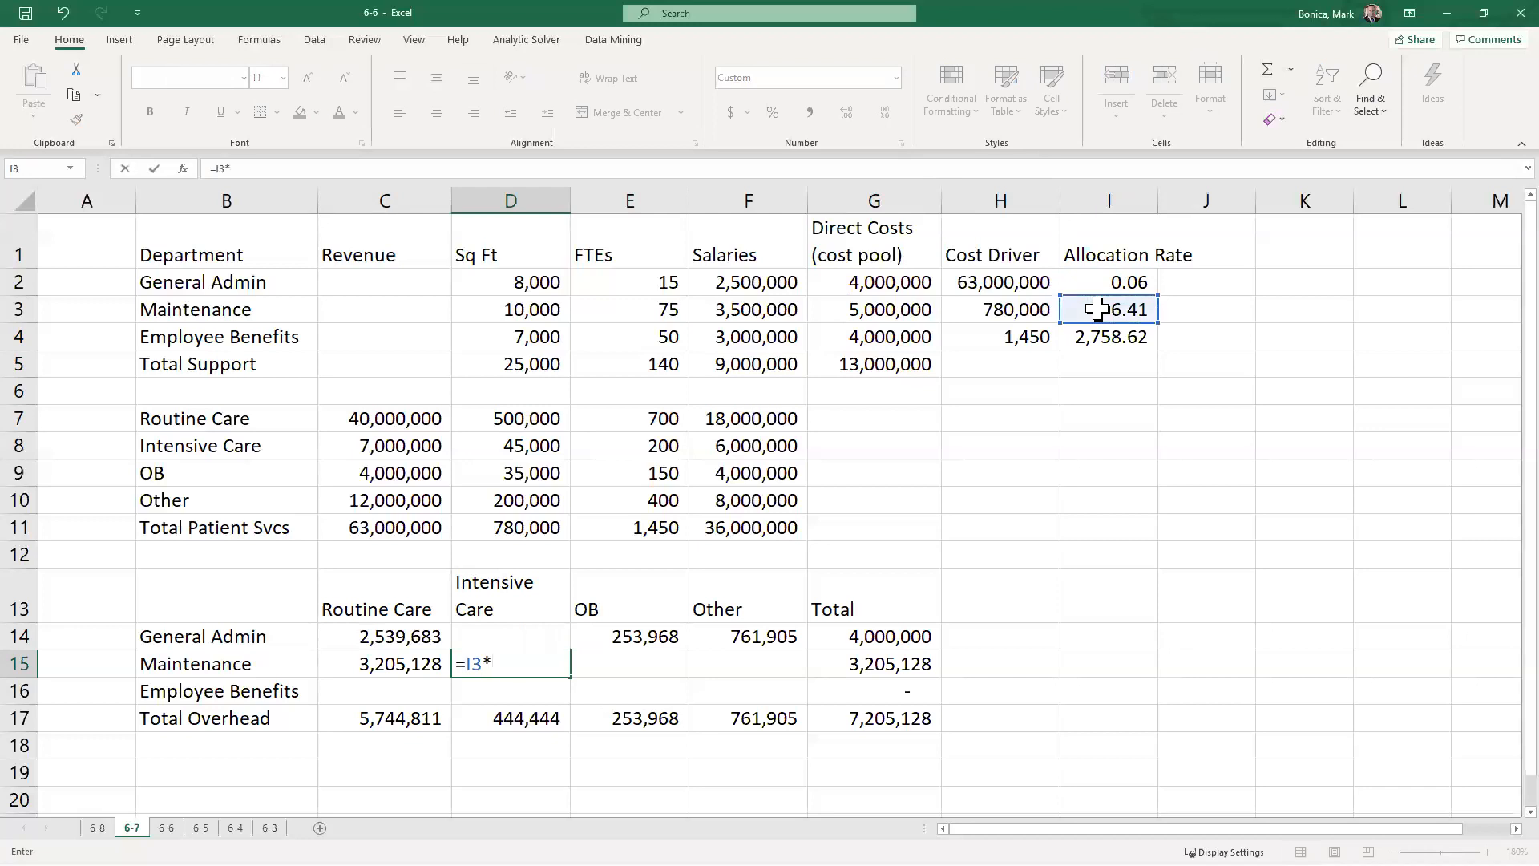
left_click(537, 446)
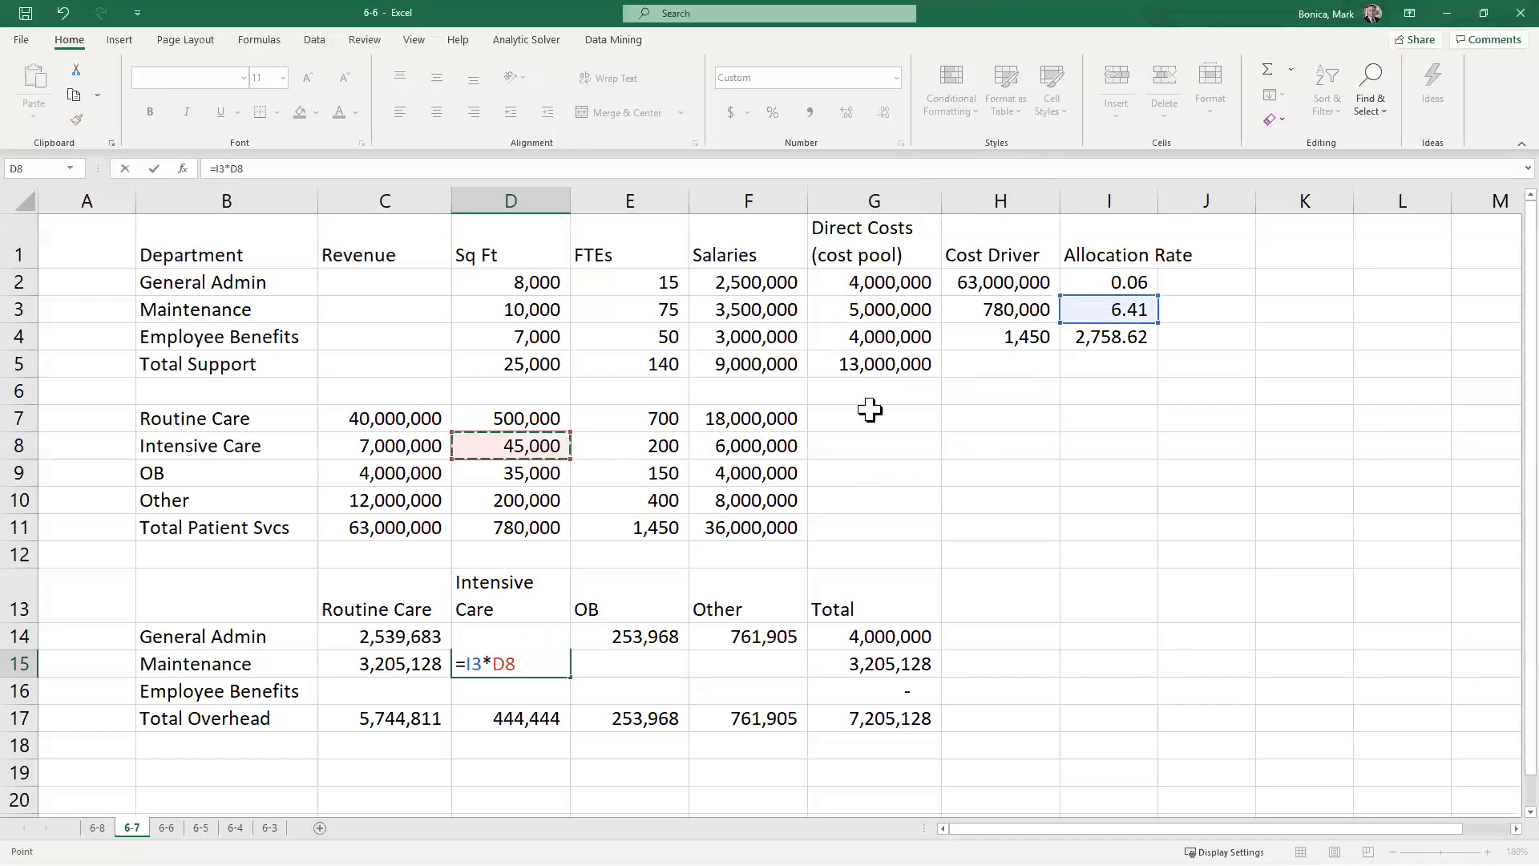
key("Tab")
Step: Calculate the Maintenance overhead allocated to OB in E15 as rate times square footage, using =I3*D9
type("=")
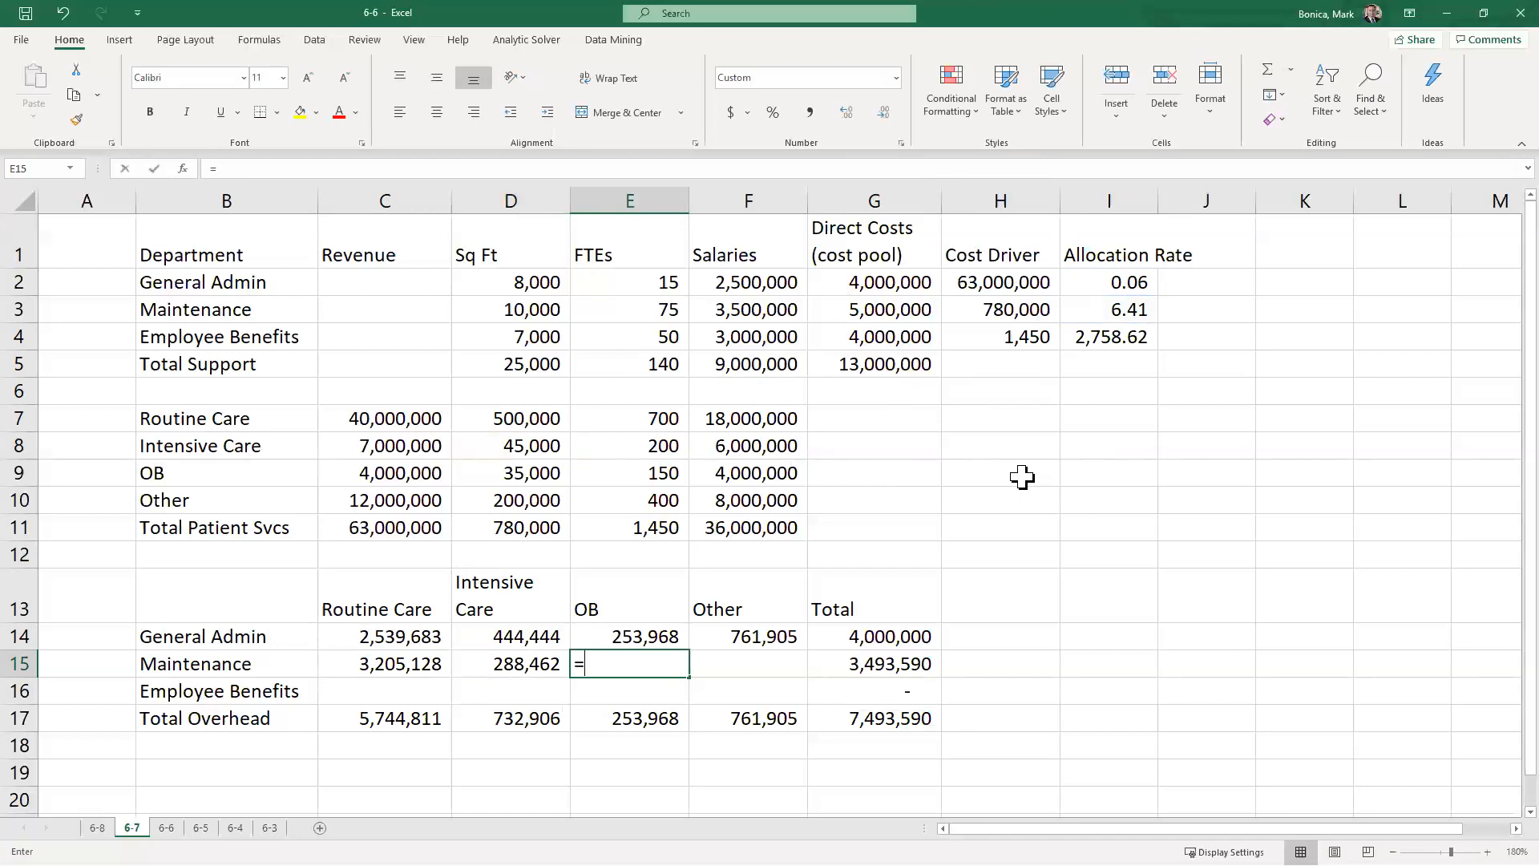
left_click(1132, 310)
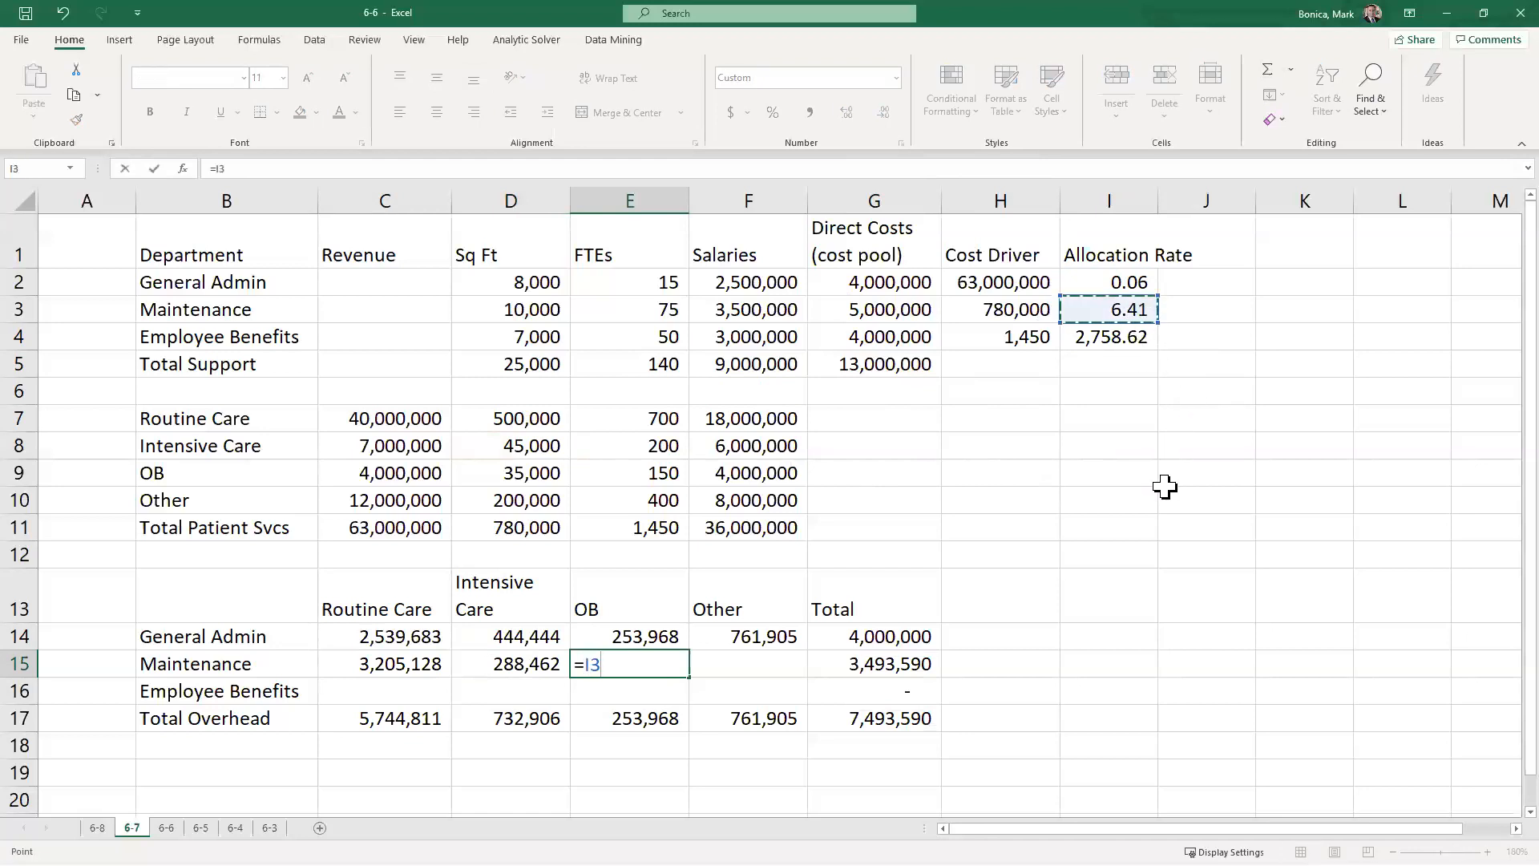
type("*")
left_click(535, 473)
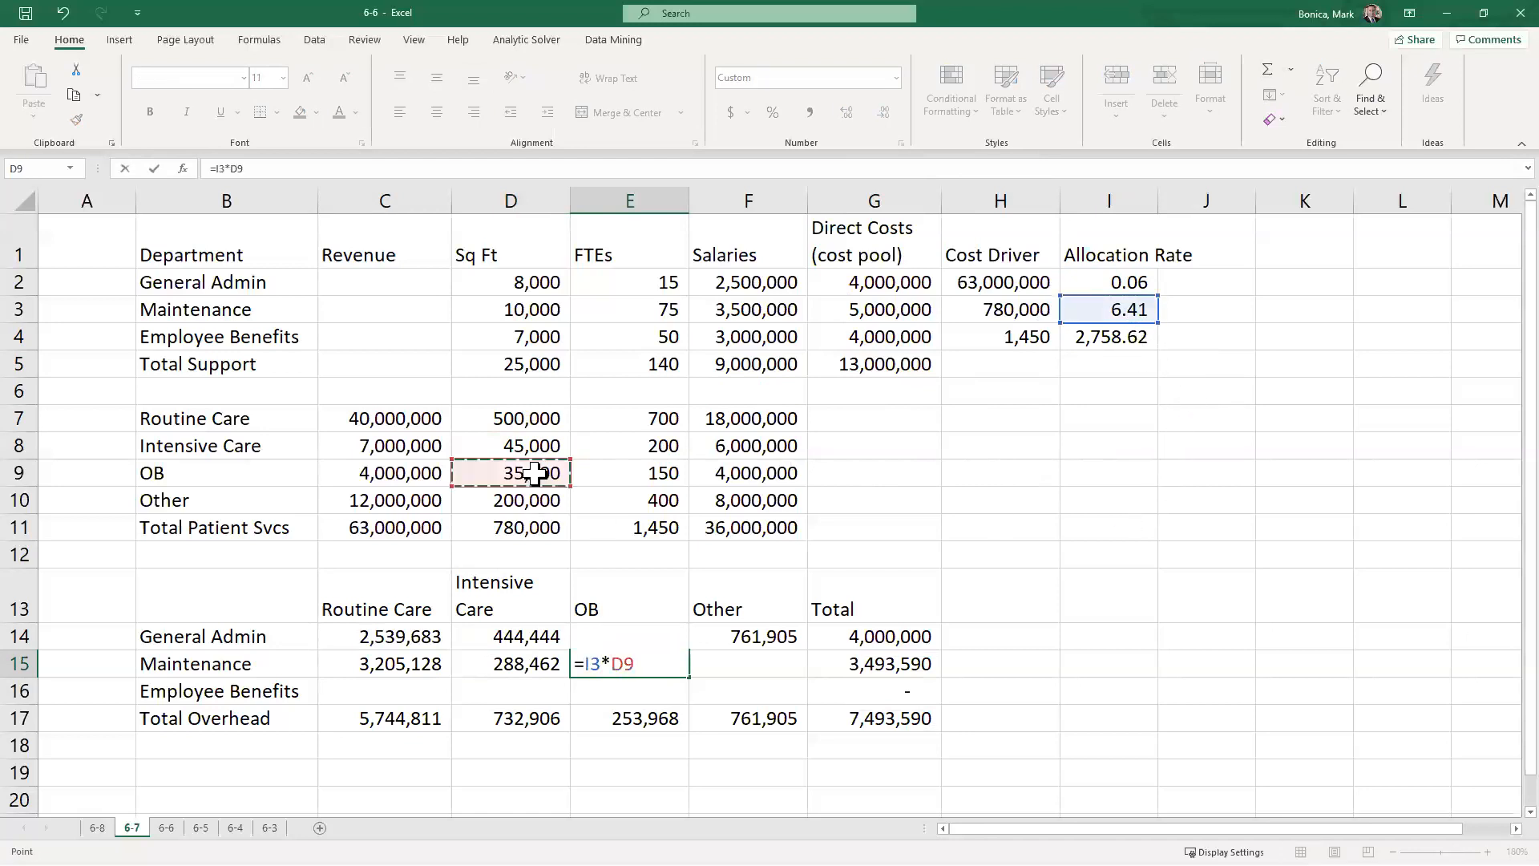
key("Tab")
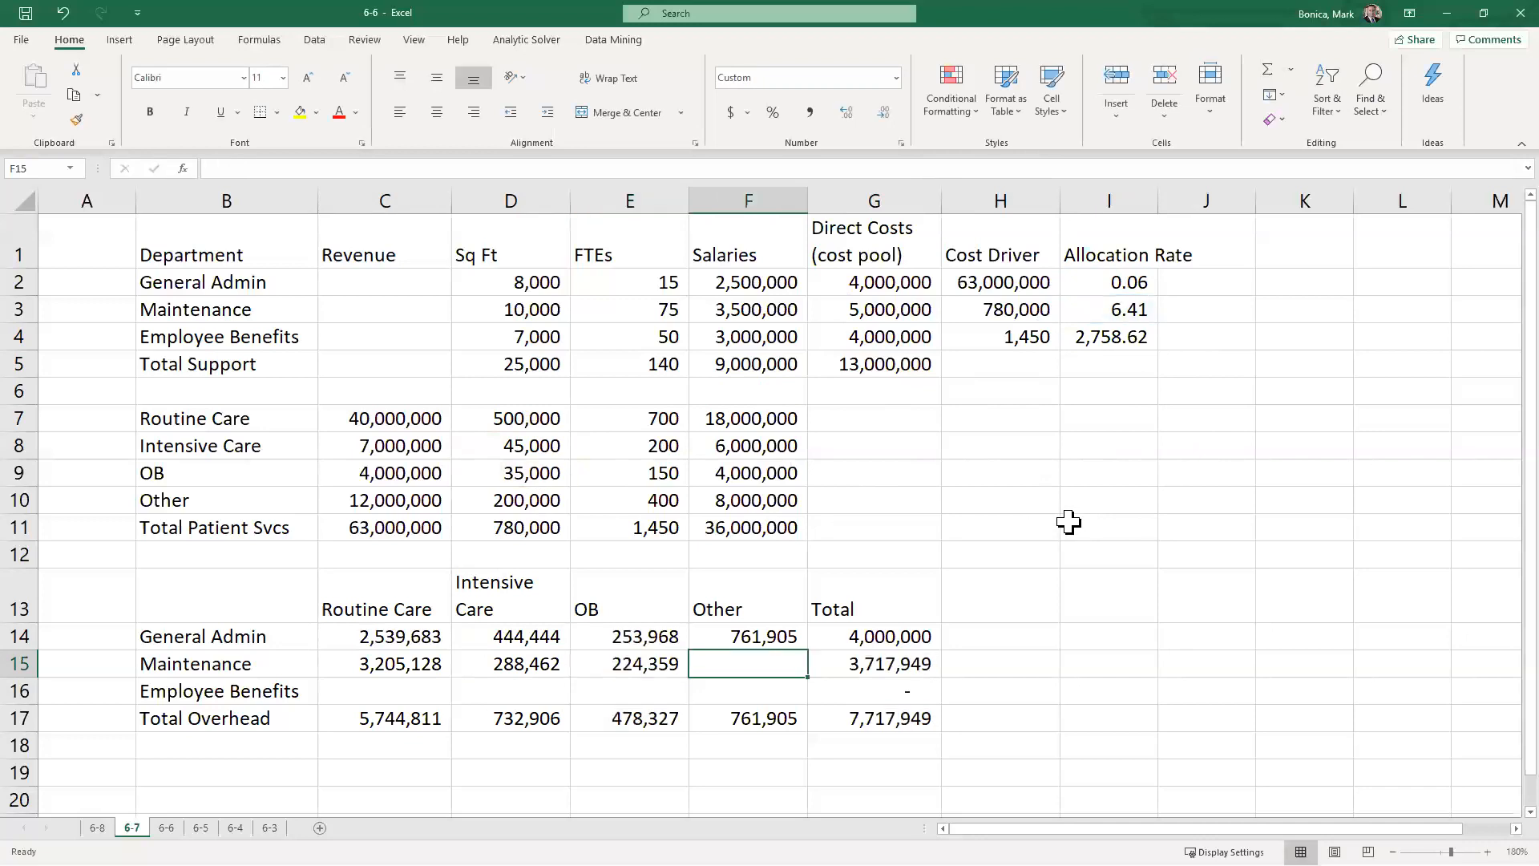
Step: Calculate the Maintenance overhead allocated to Other in F15 using =I3*D10, and check the row total in G15 against the cost pool in G3
type("=")
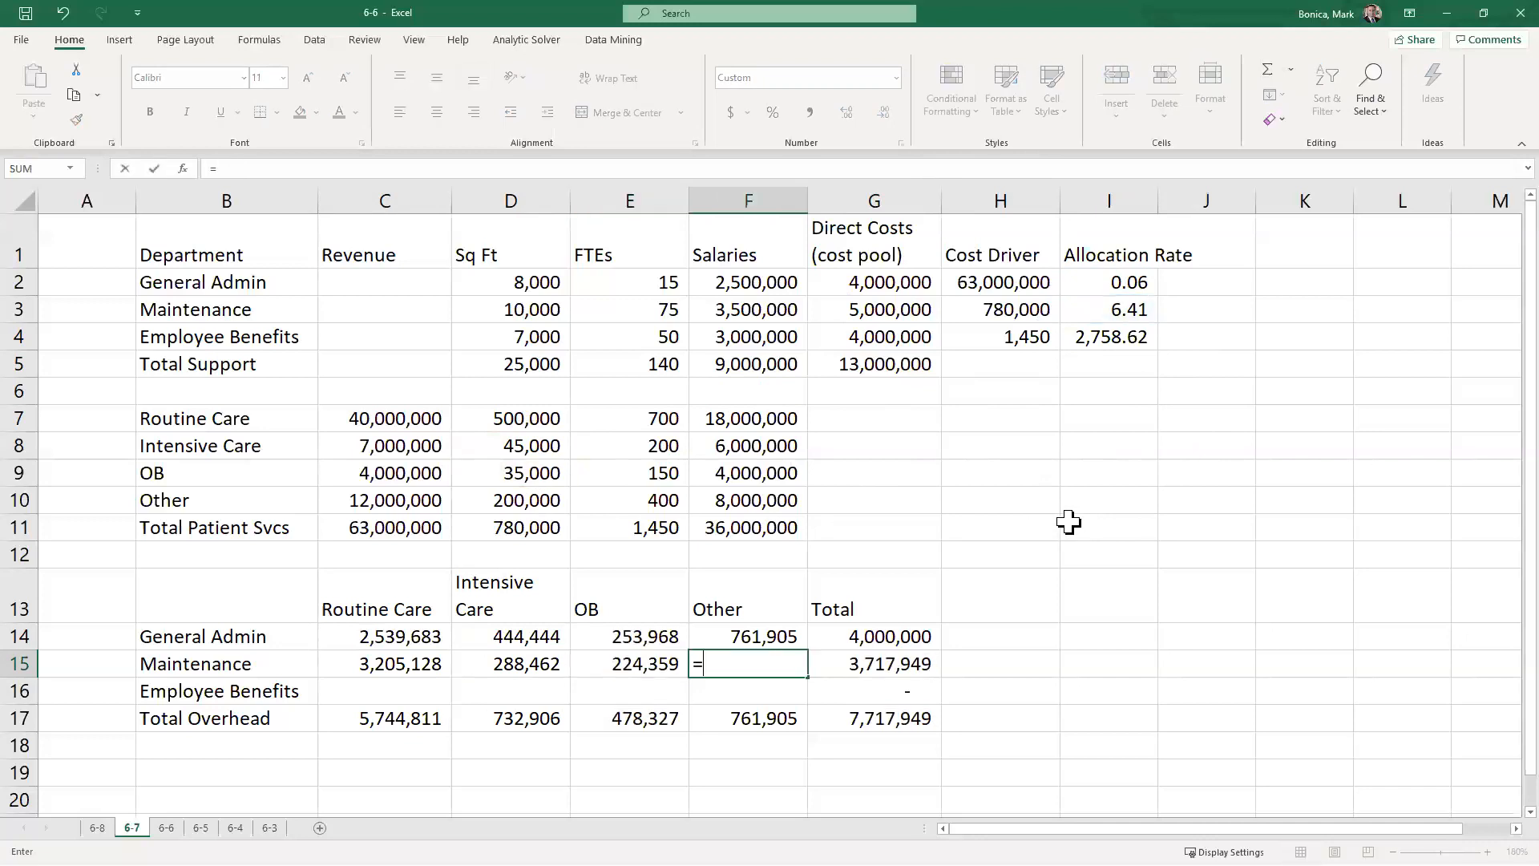
left_click(1130, 311)
type("*")
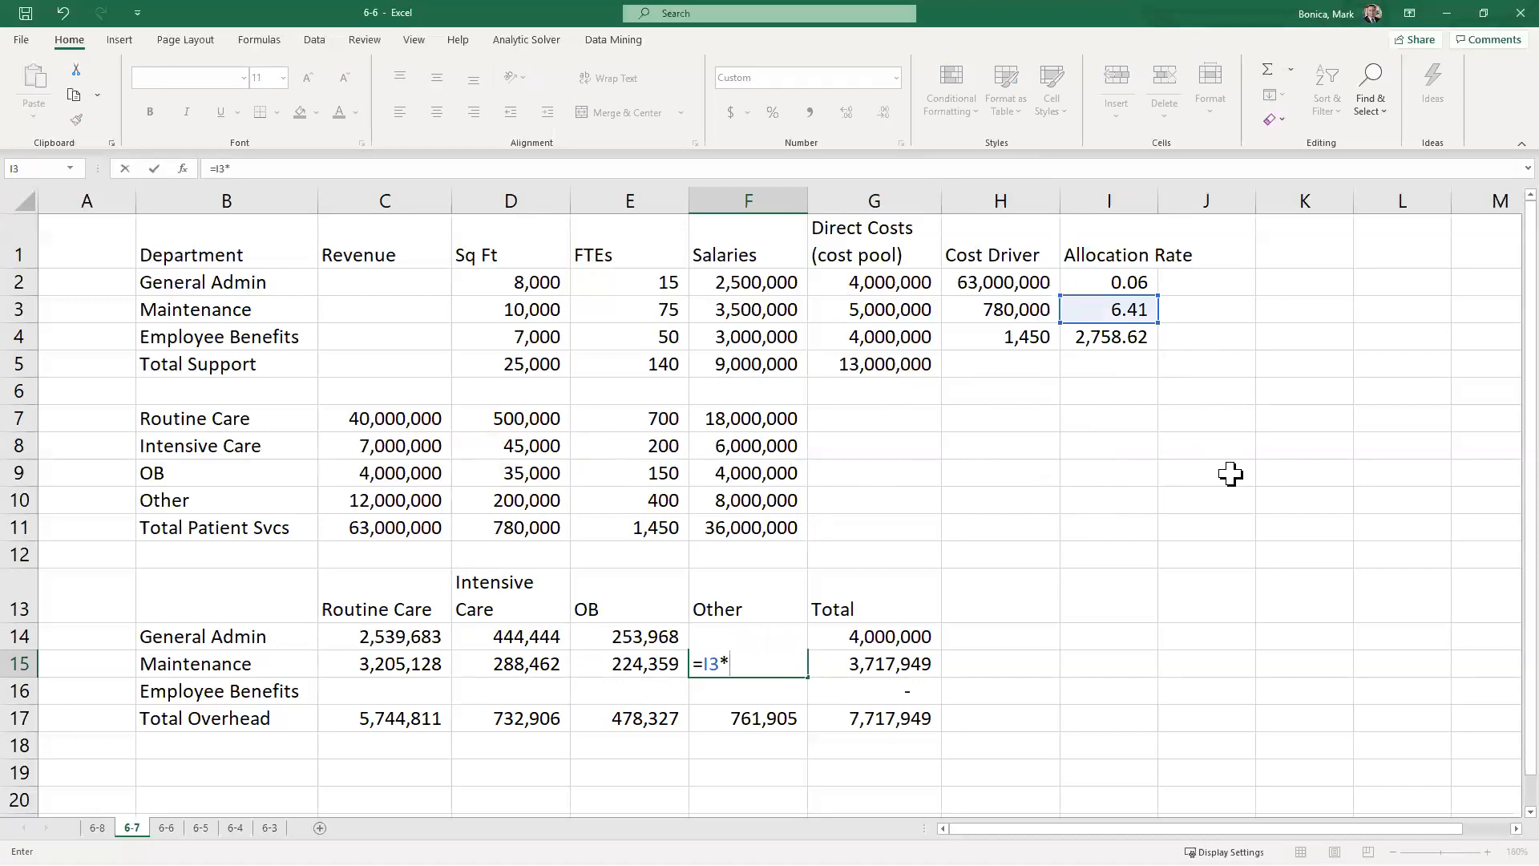
left_click(527, 507)
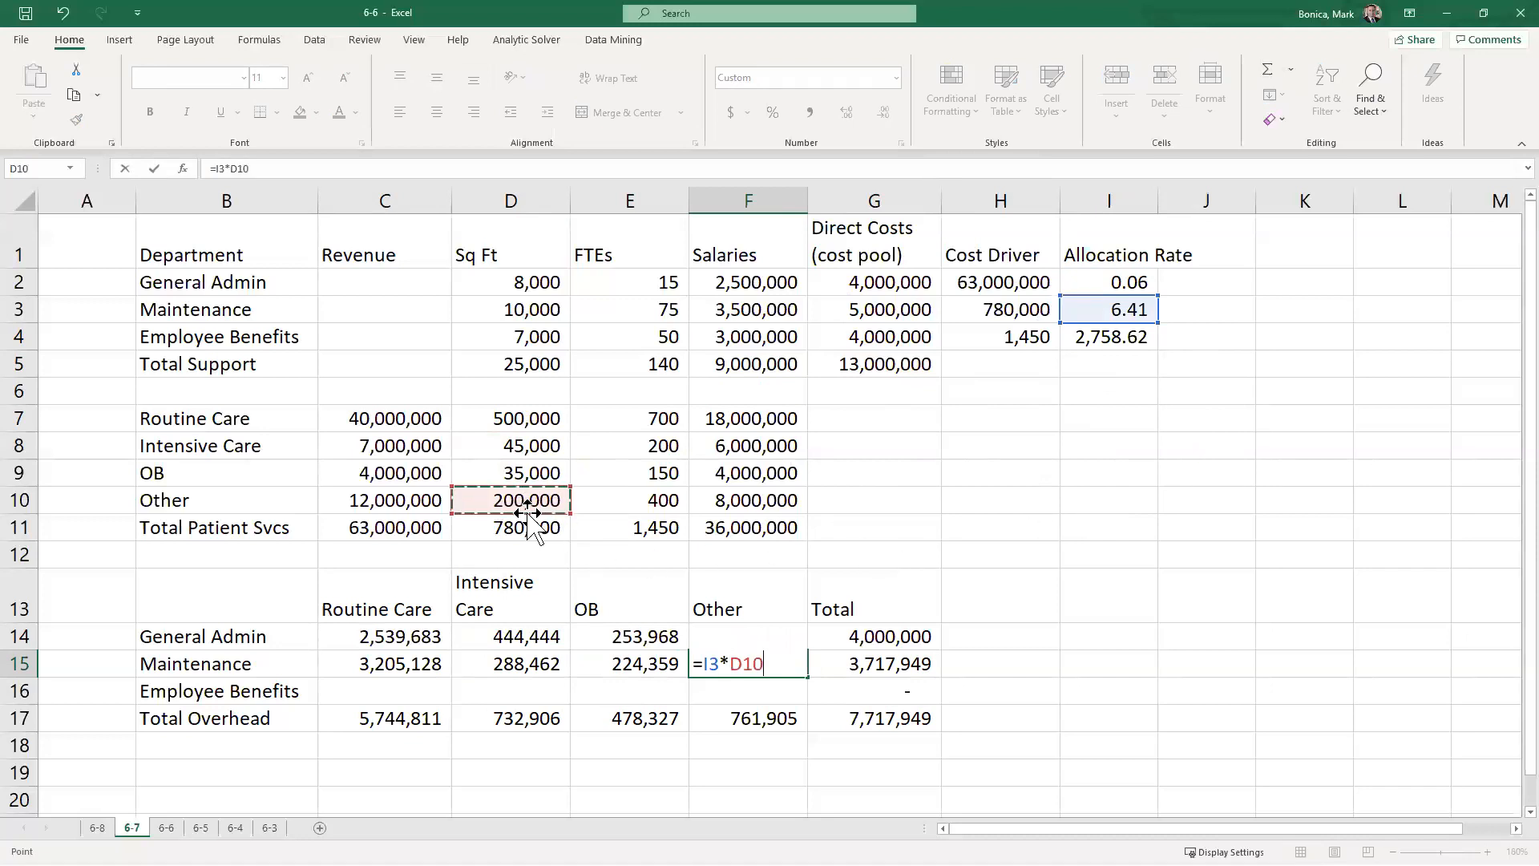
key("Tab")
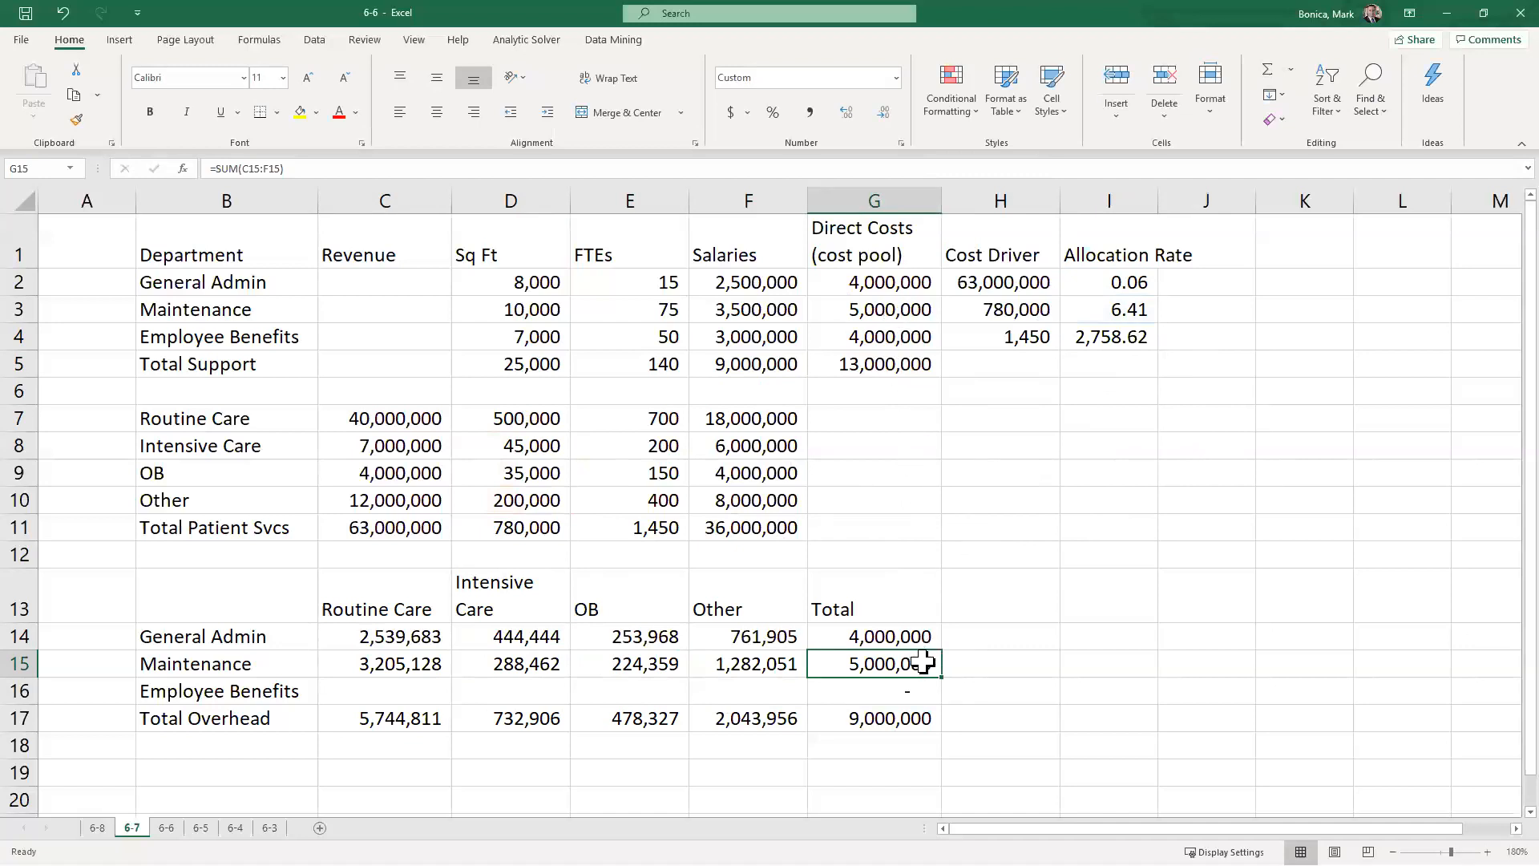
left_click(903, 311)
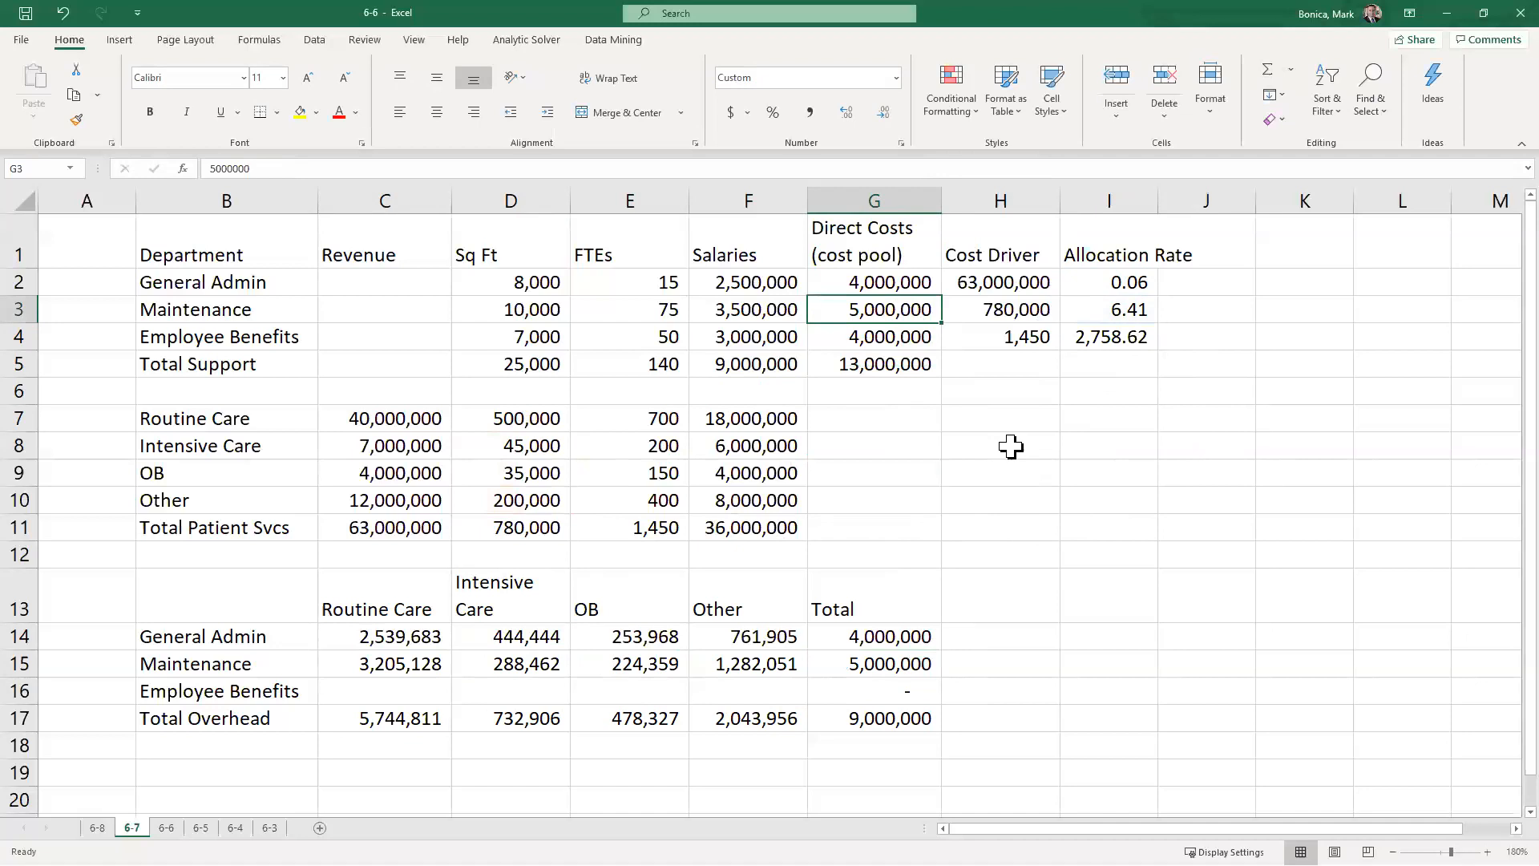
Step: Calculate the Employee Benefits overhead allocated to Routine Care in C16 as rate times FTEs, using =I4*E7
left_click(425, 689)
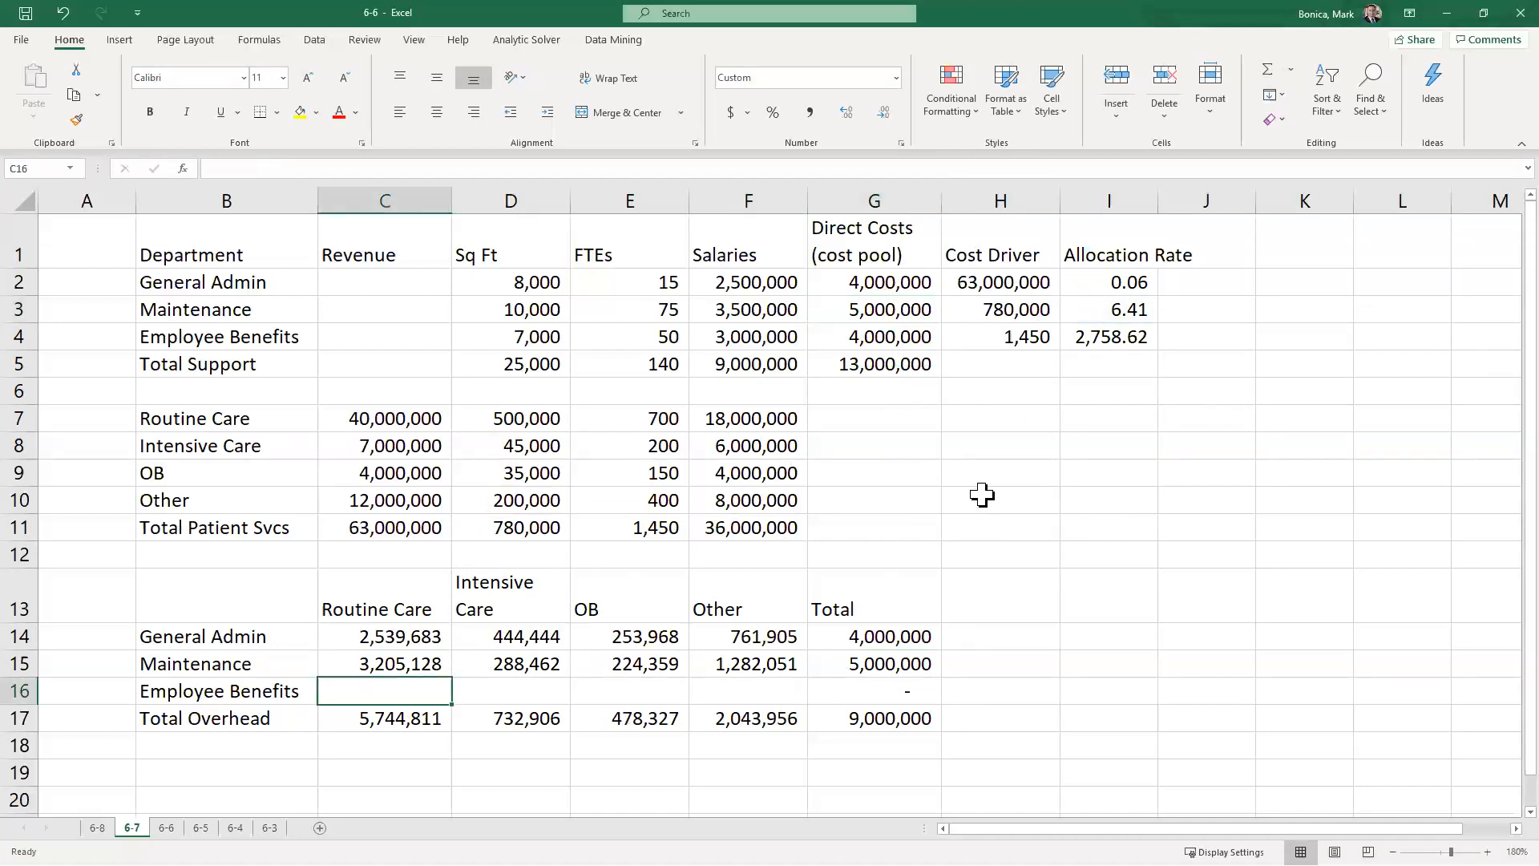
type("=")
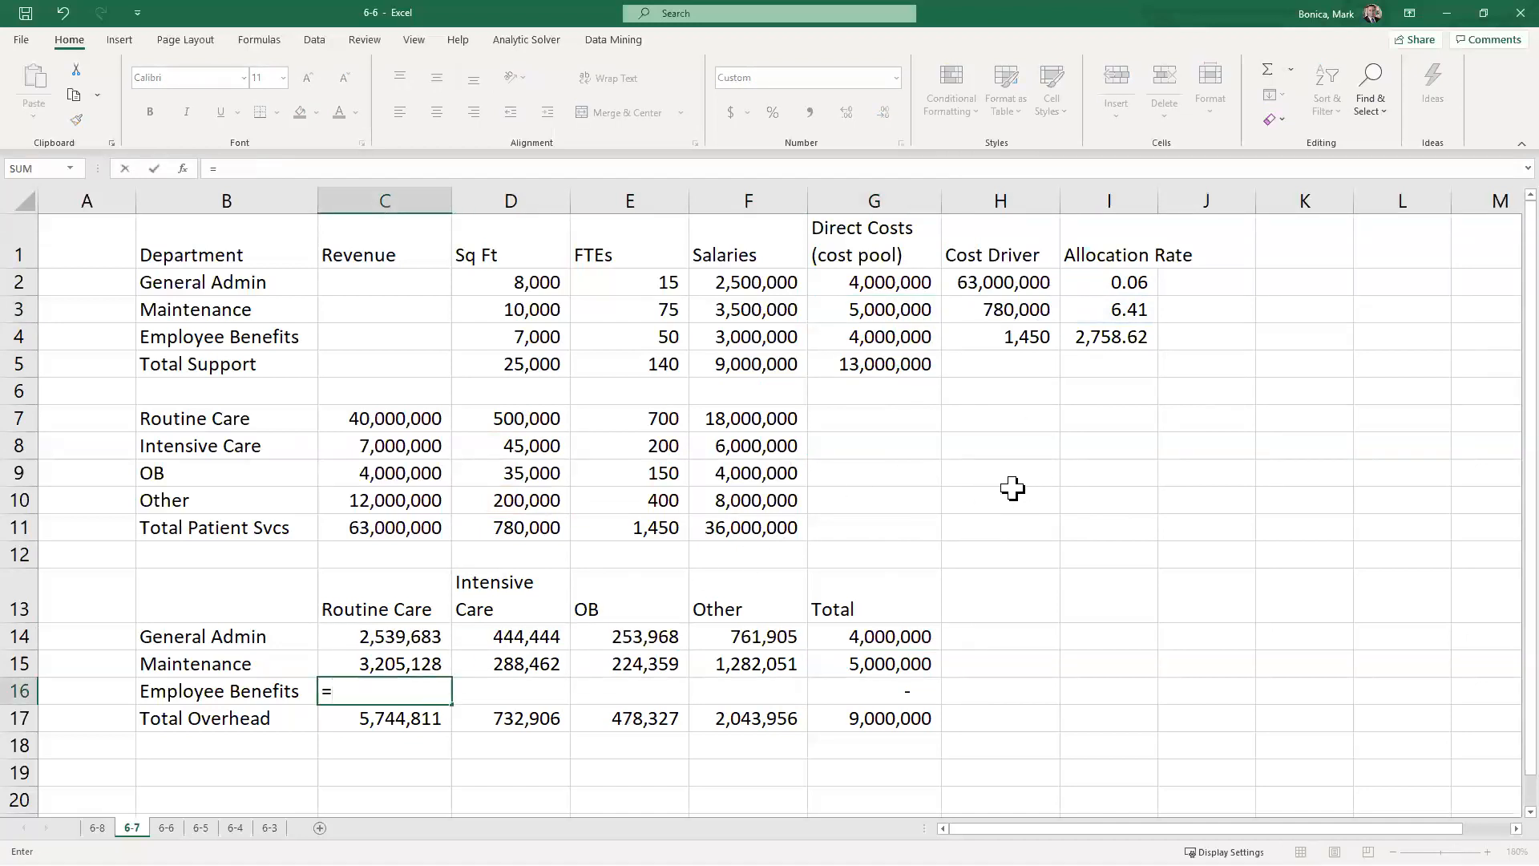
left_click(1087, 341)
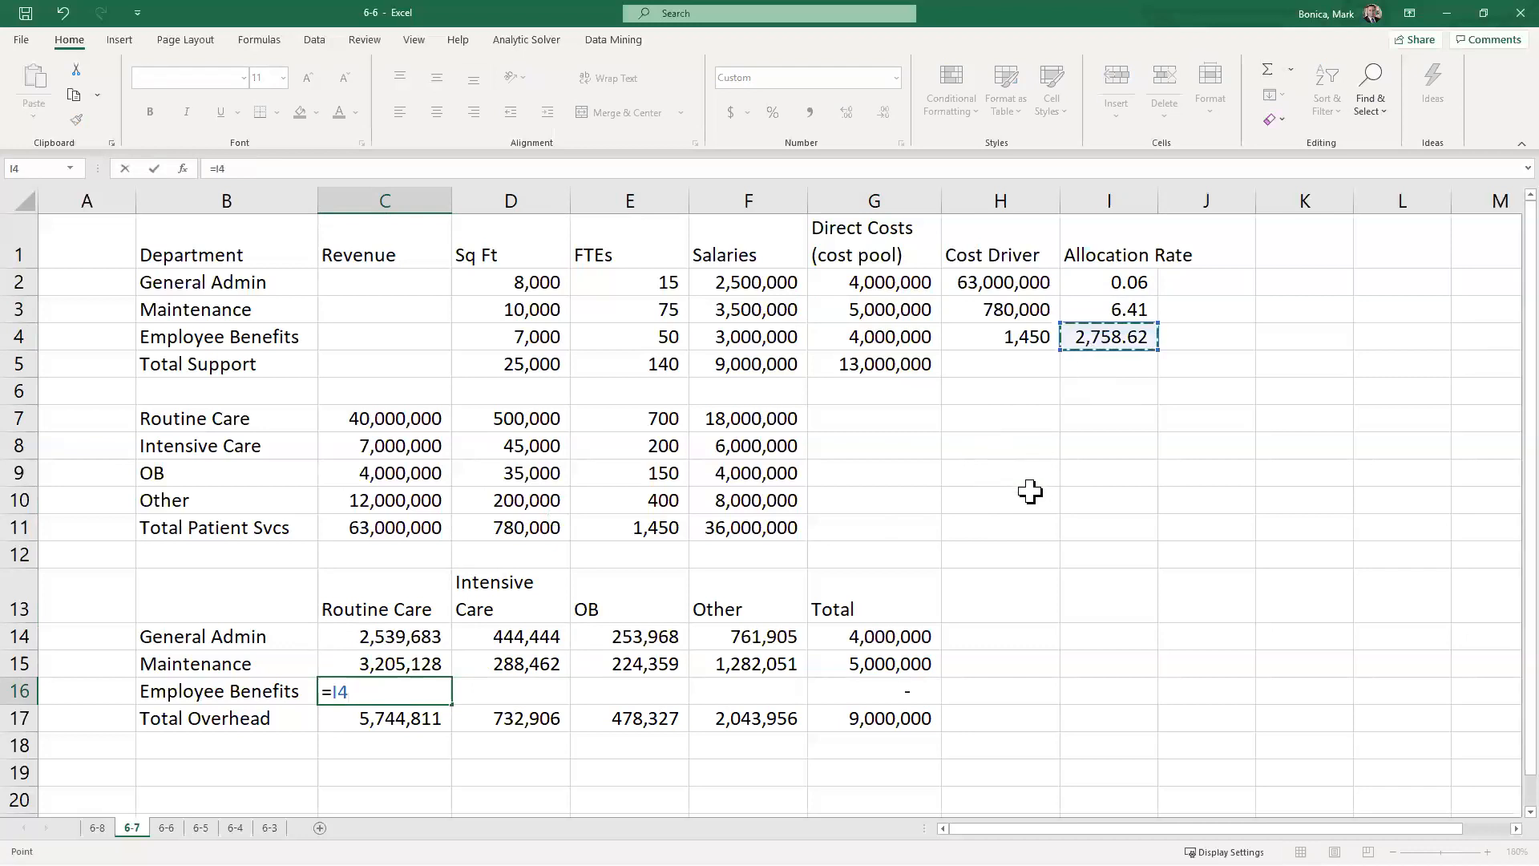
type("*")
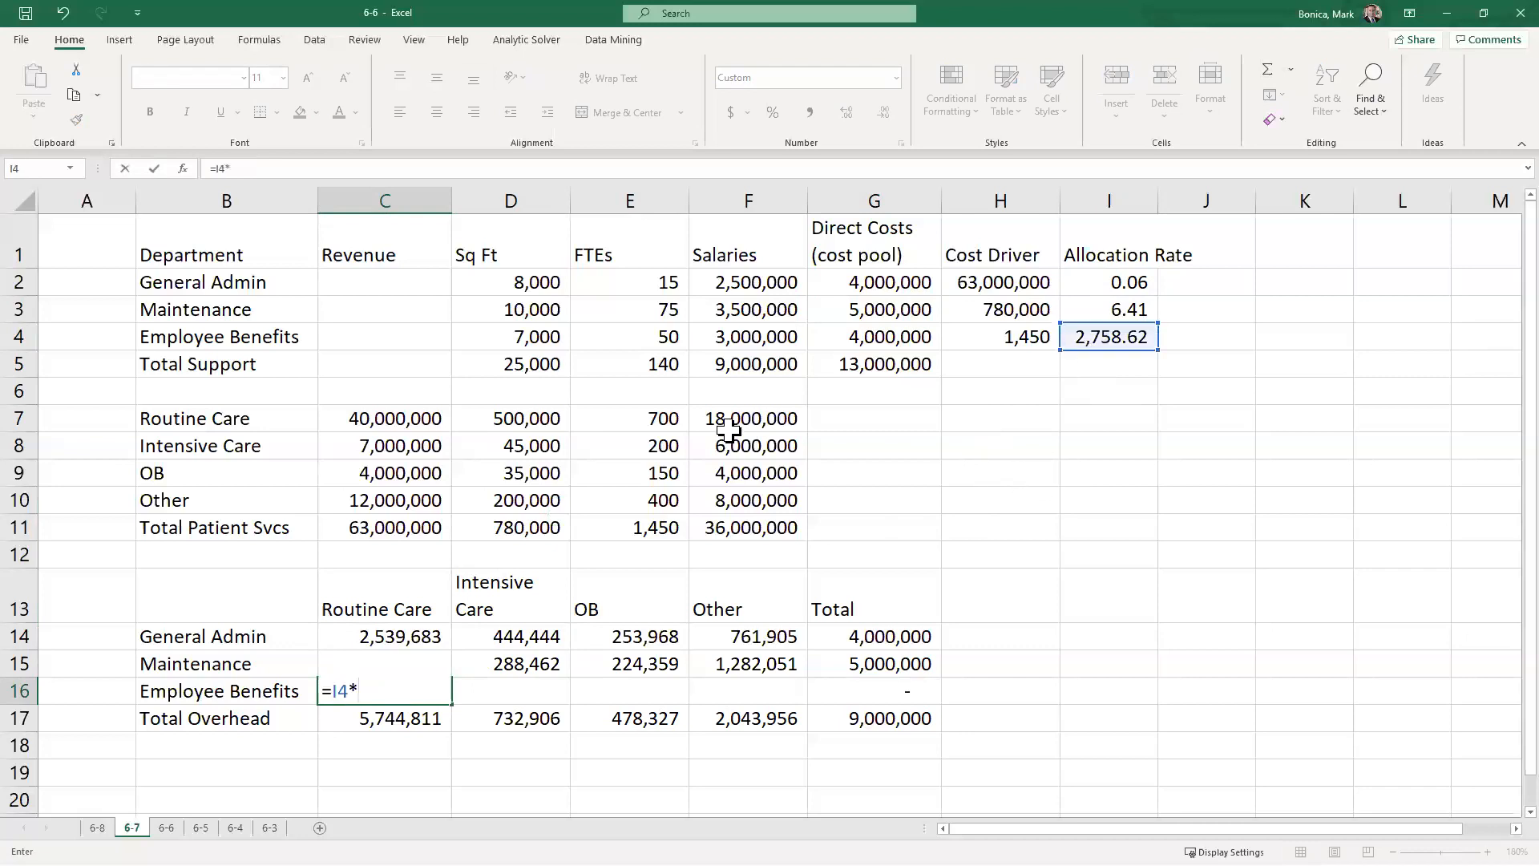
left_click(669, 418)
key("Tab")
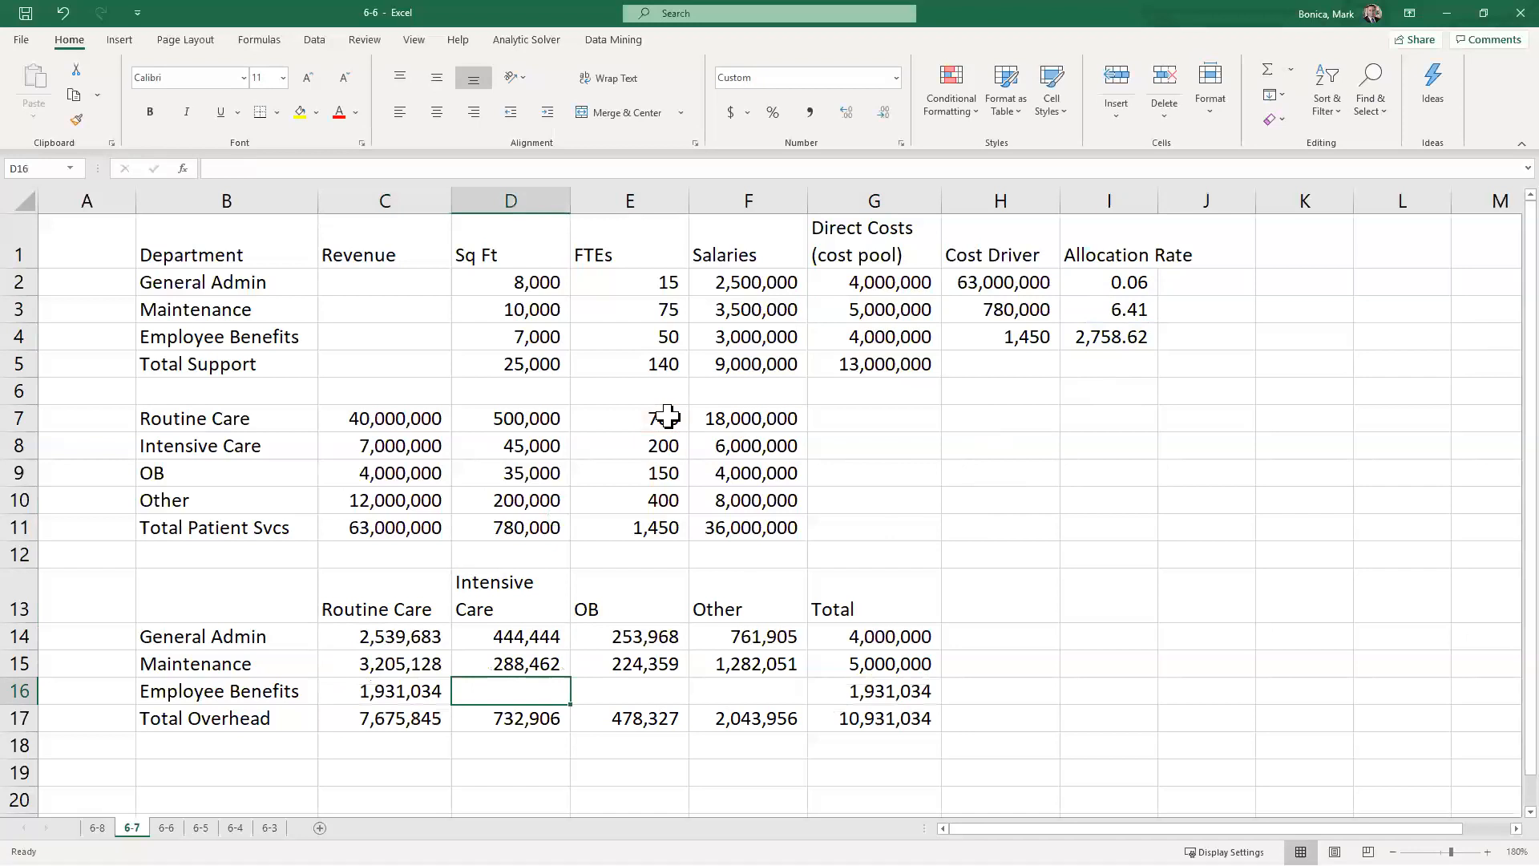
Step: Calculate the Employee Benefits overhead allocated to Intensive Care in D16 as rate times FTEs, using =I4*E8
type("=")
left_click(1108, 339)
type("*")
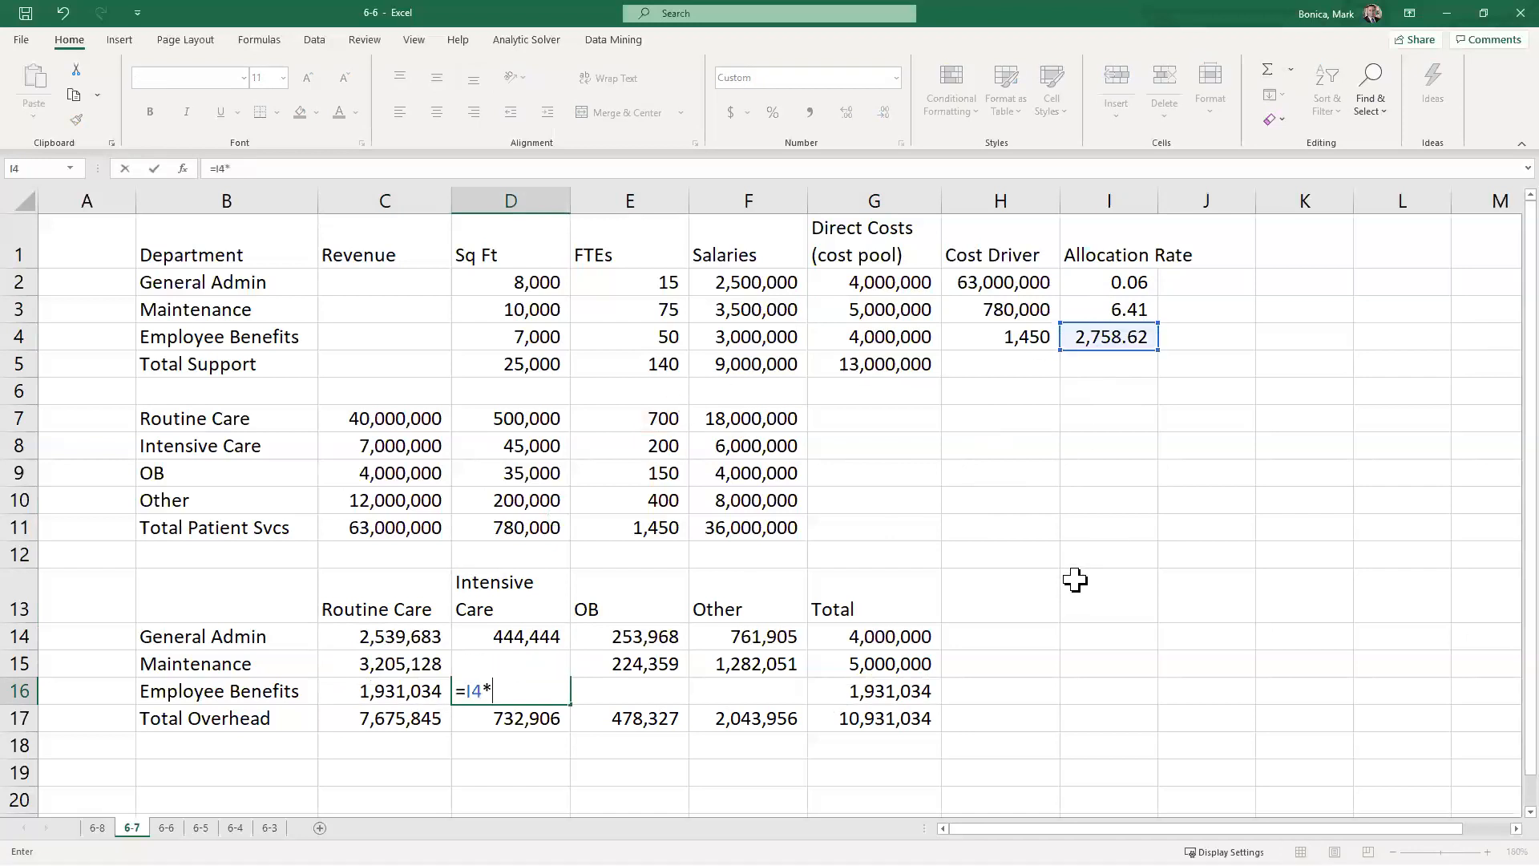
left_click(662, 442)
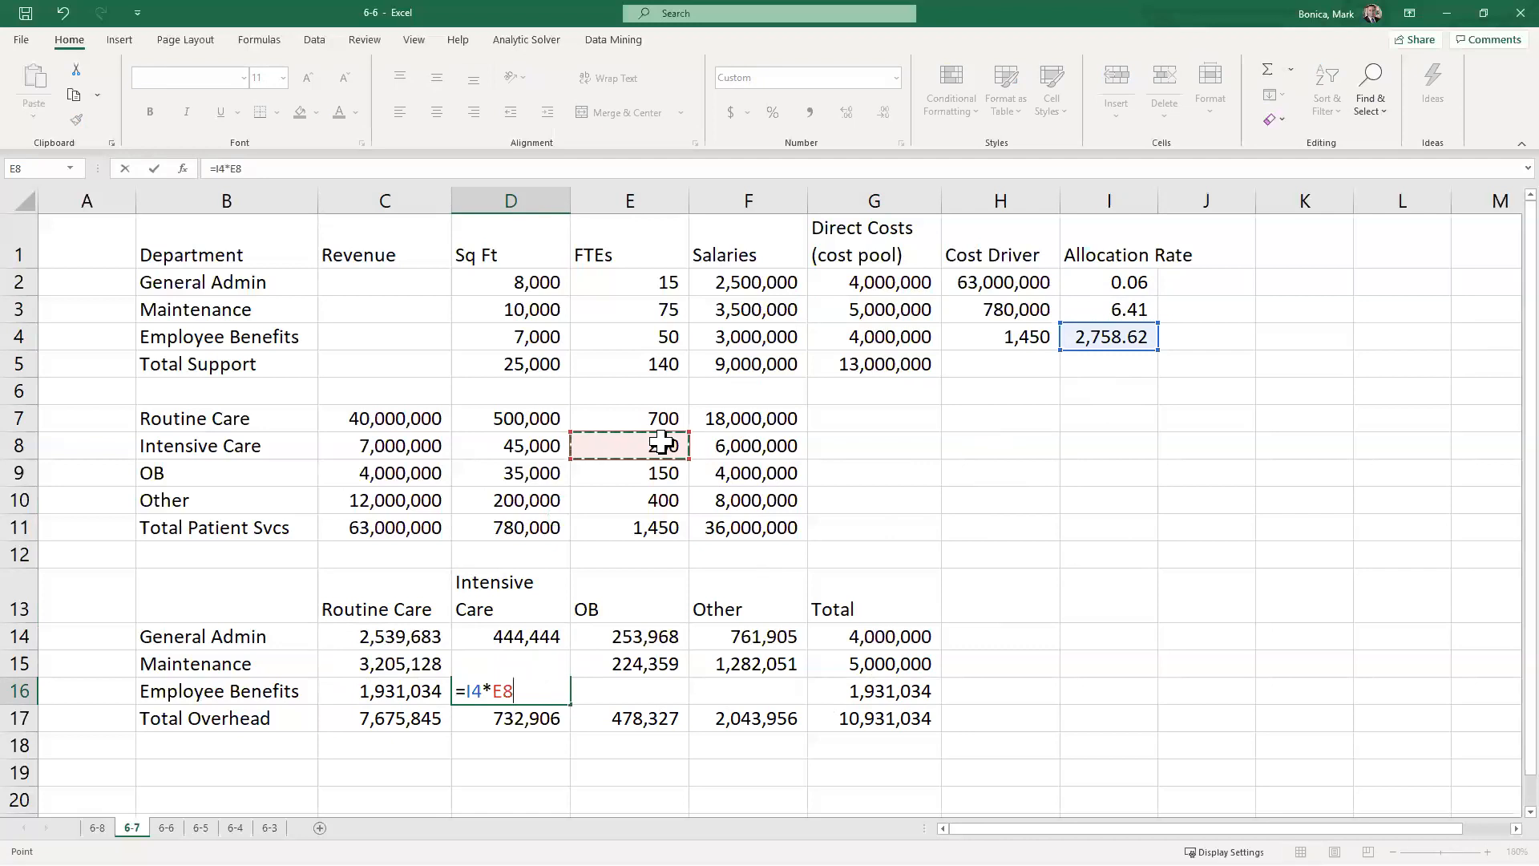
key("Tab")
Step: Calculate the Employee Benefits overhead allocated to OB in E16 as rate times FTEs, using =I4*E9
type("=")
left_click(1143, 337)
type("*")
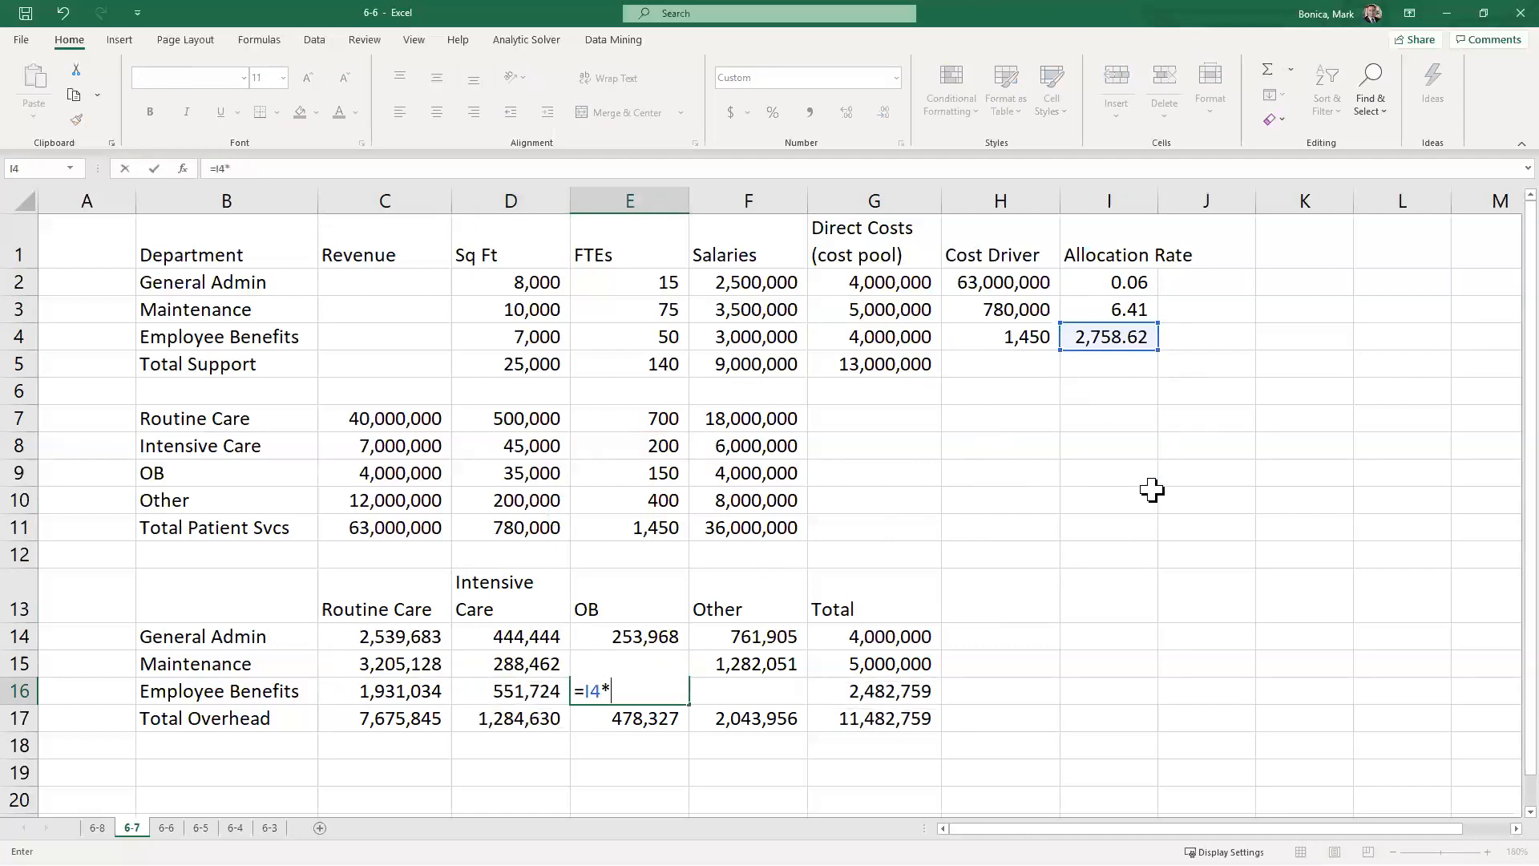
left_click(655, 474)
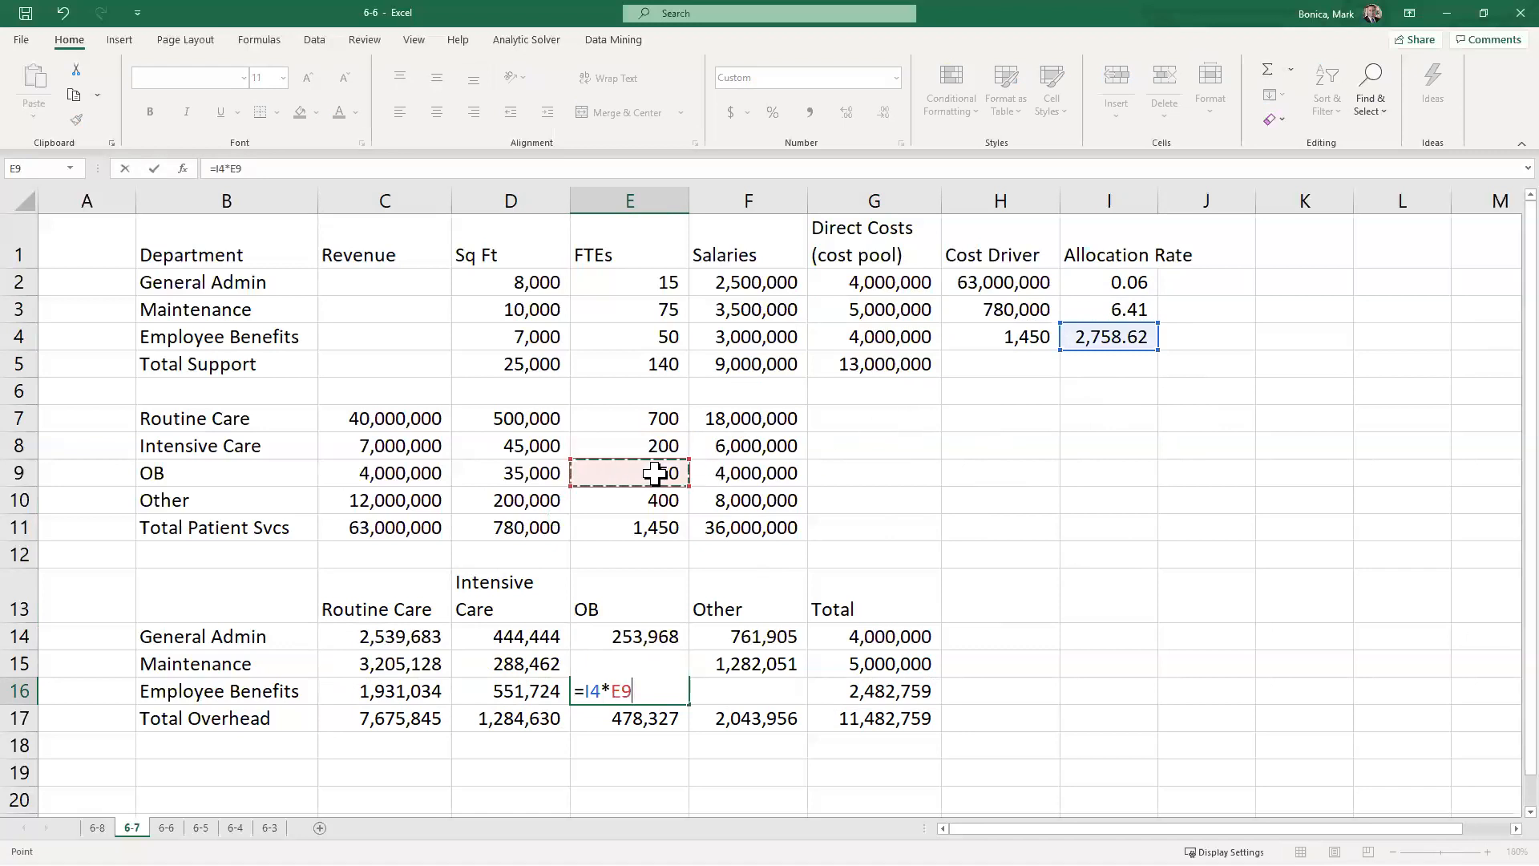
key("Tab")
Step: Calculate the Employee Benefits overhead allocated to Other in F16 as rate times FTEs, using =I4*E10
type("=")
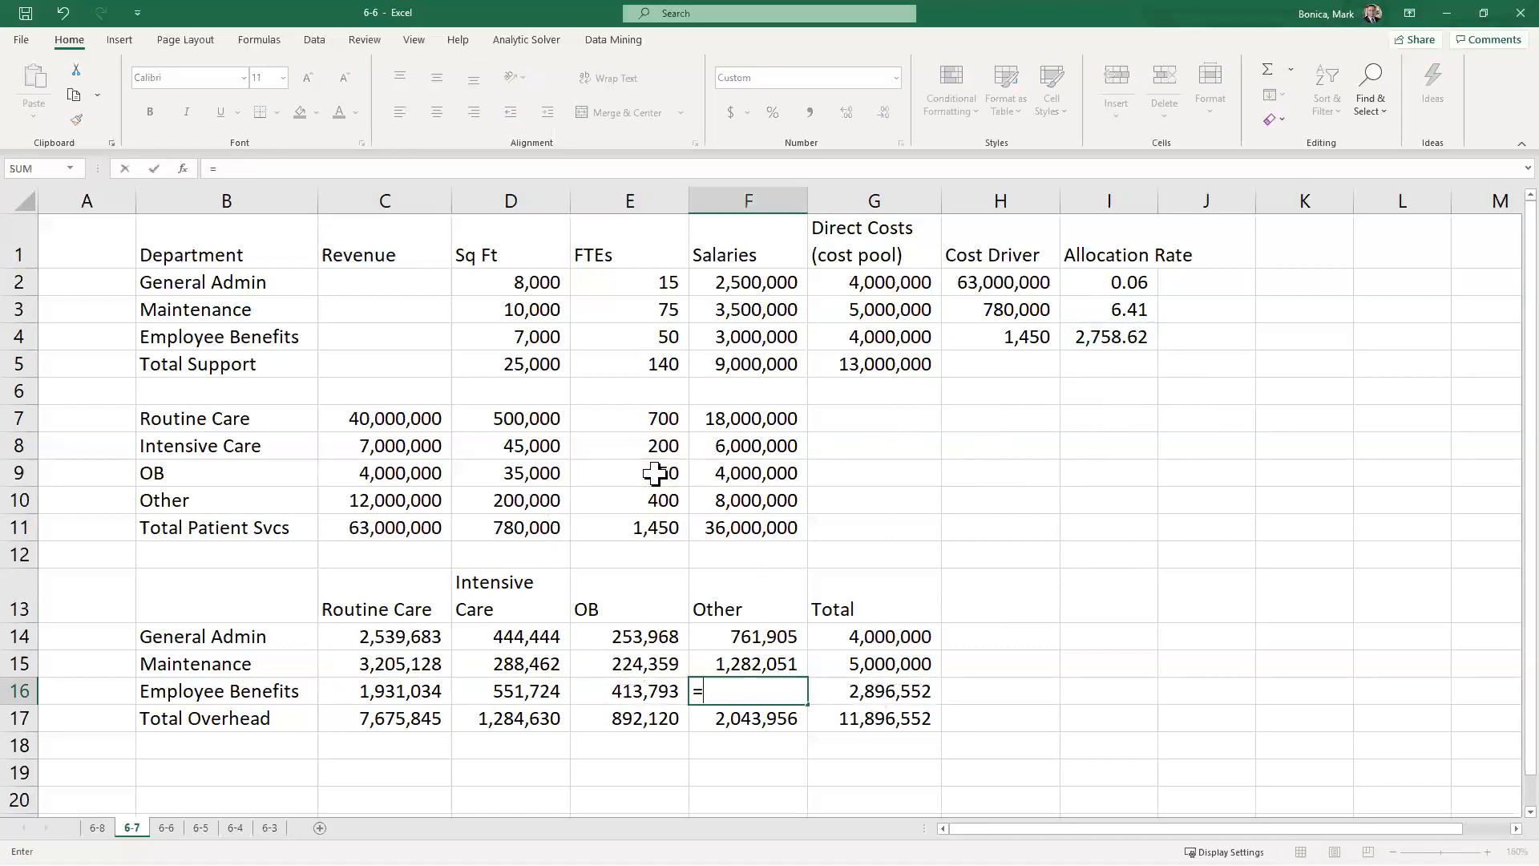
left_click(1084, 336)
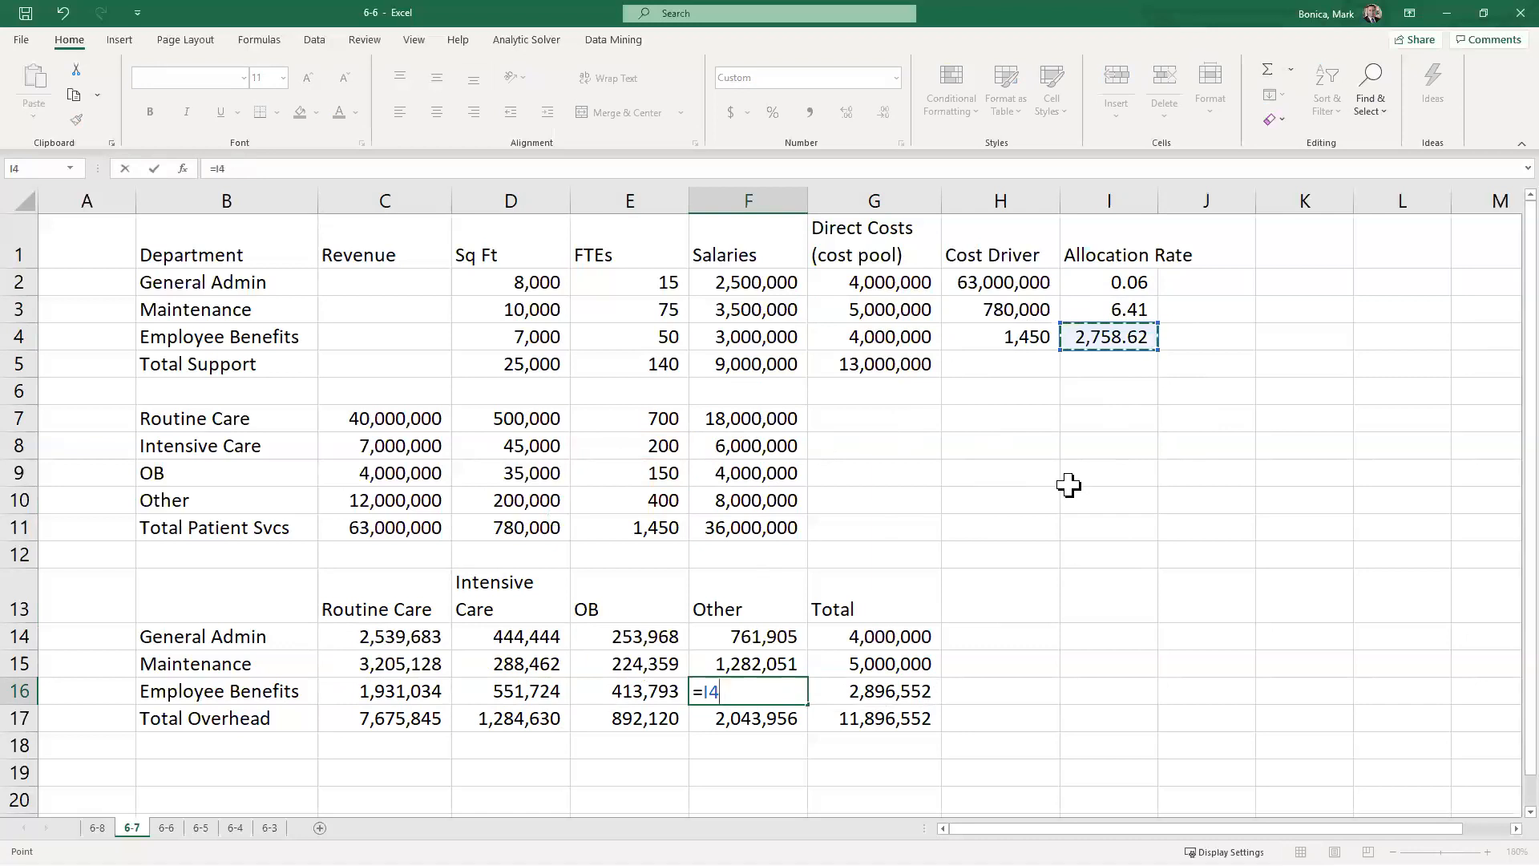
type("*")
left_click(638, 498)
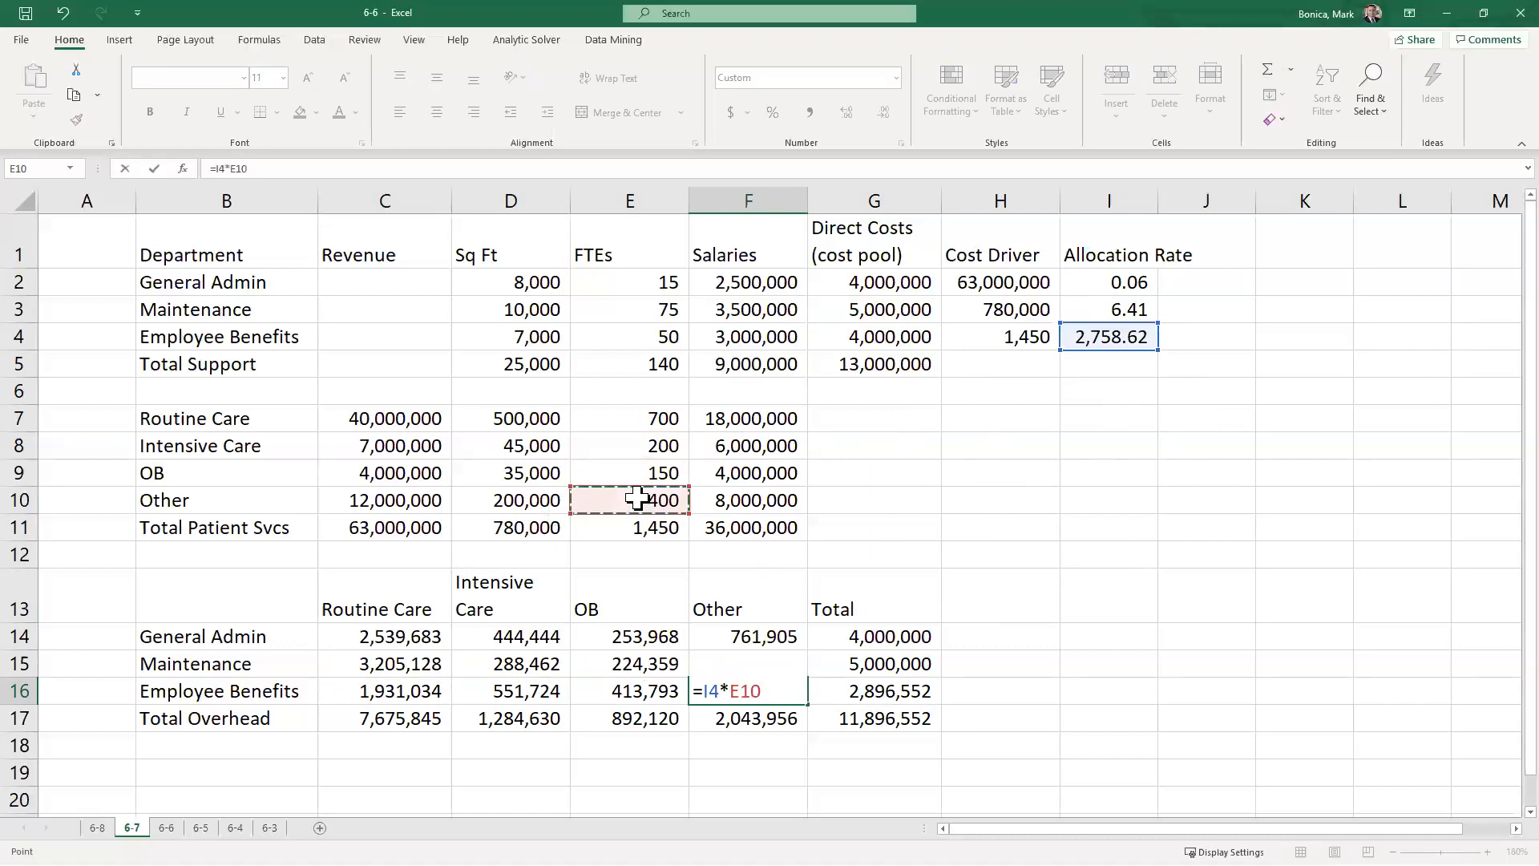
key("Tab")
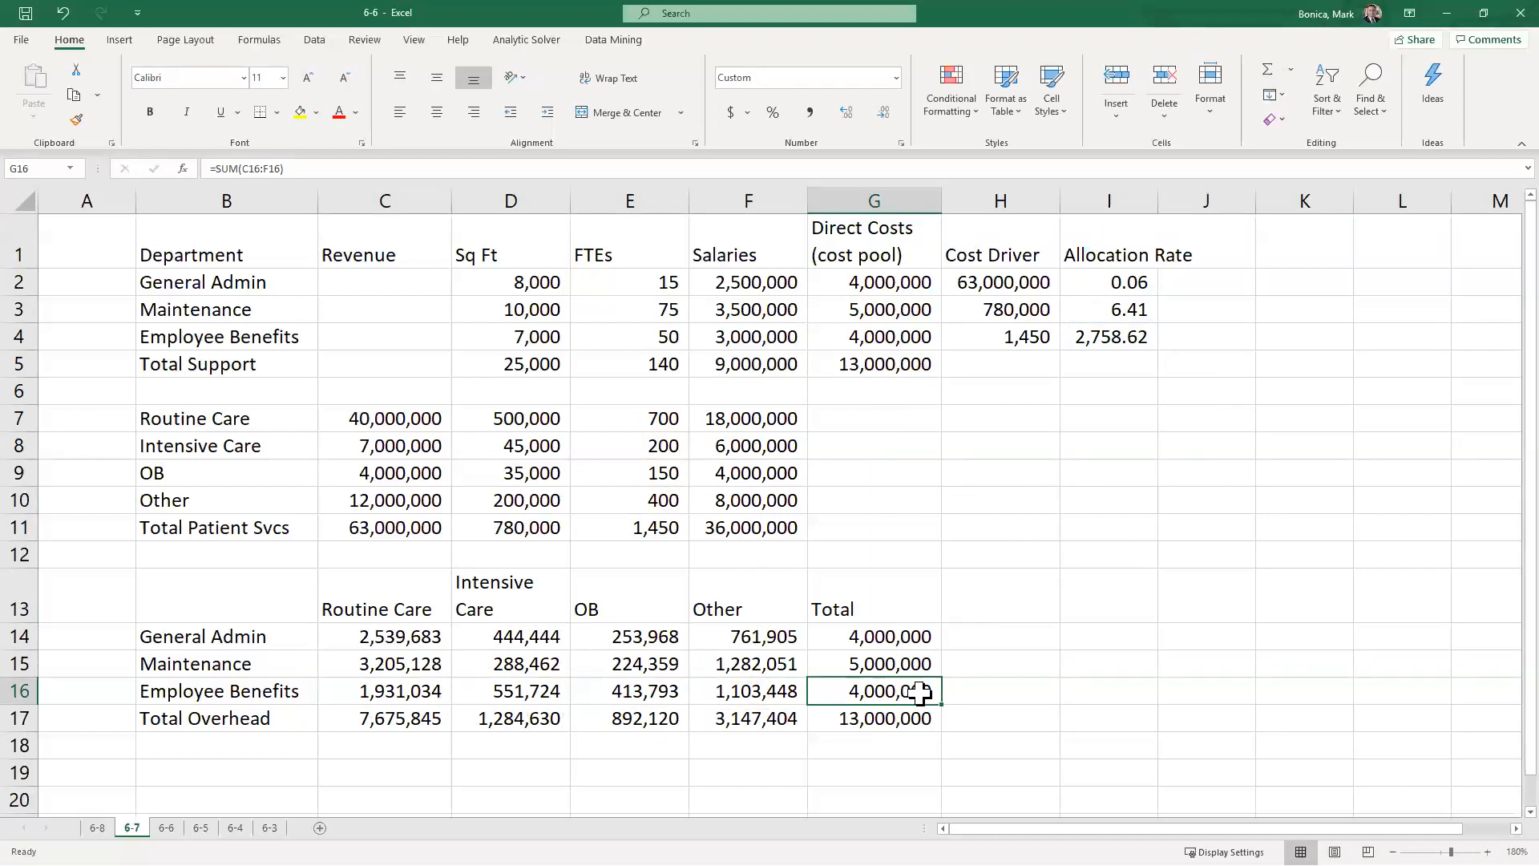
Step: Check the Employee Benefits and overall overhead totals against the direct cost pools in G2:G5, and save the workbook
left_click(916, 334)
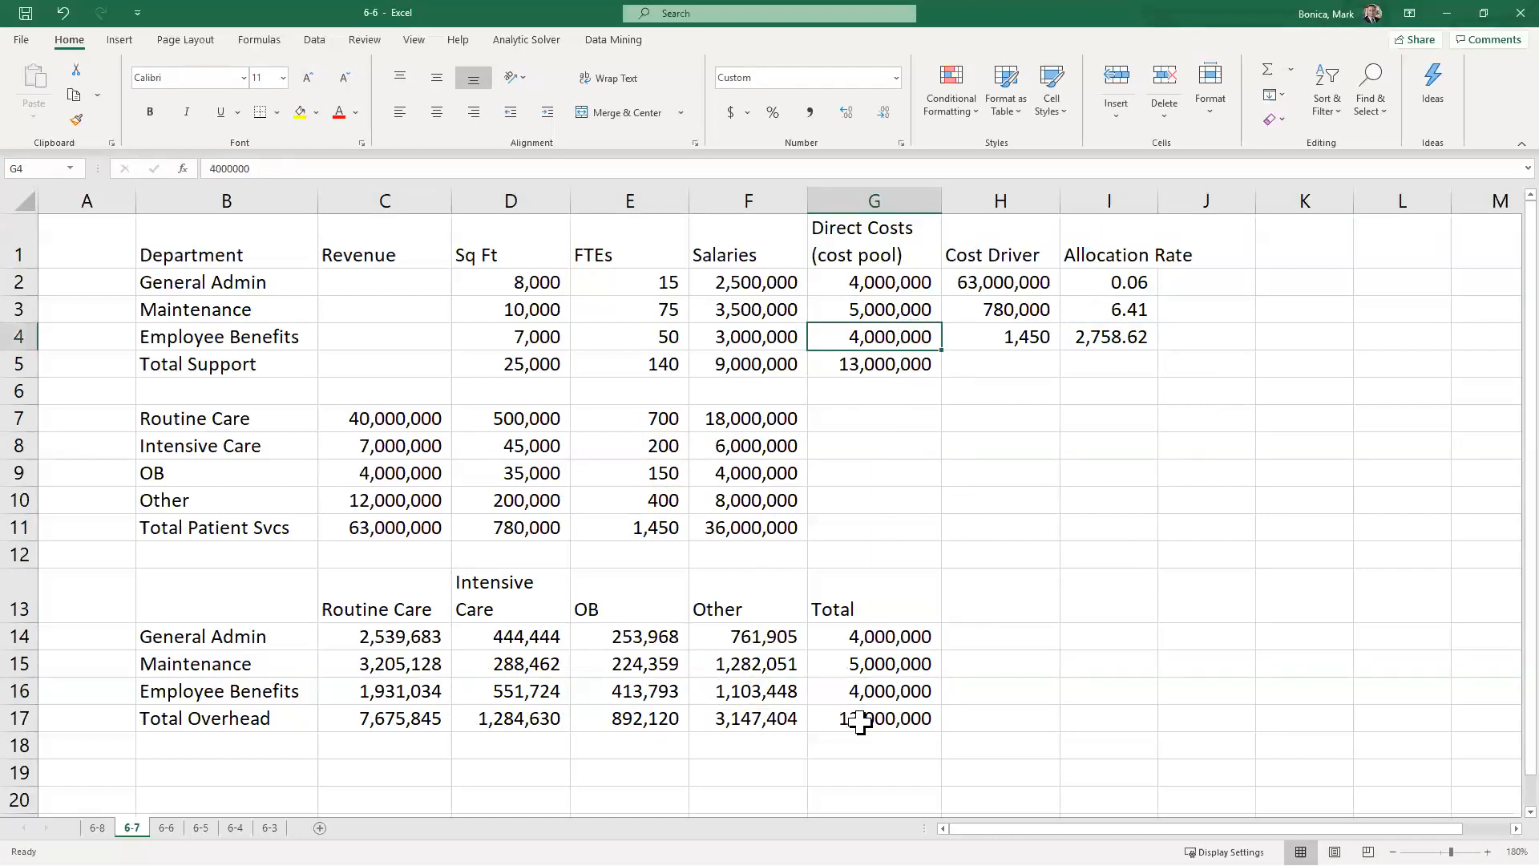
left_click(880, 718)
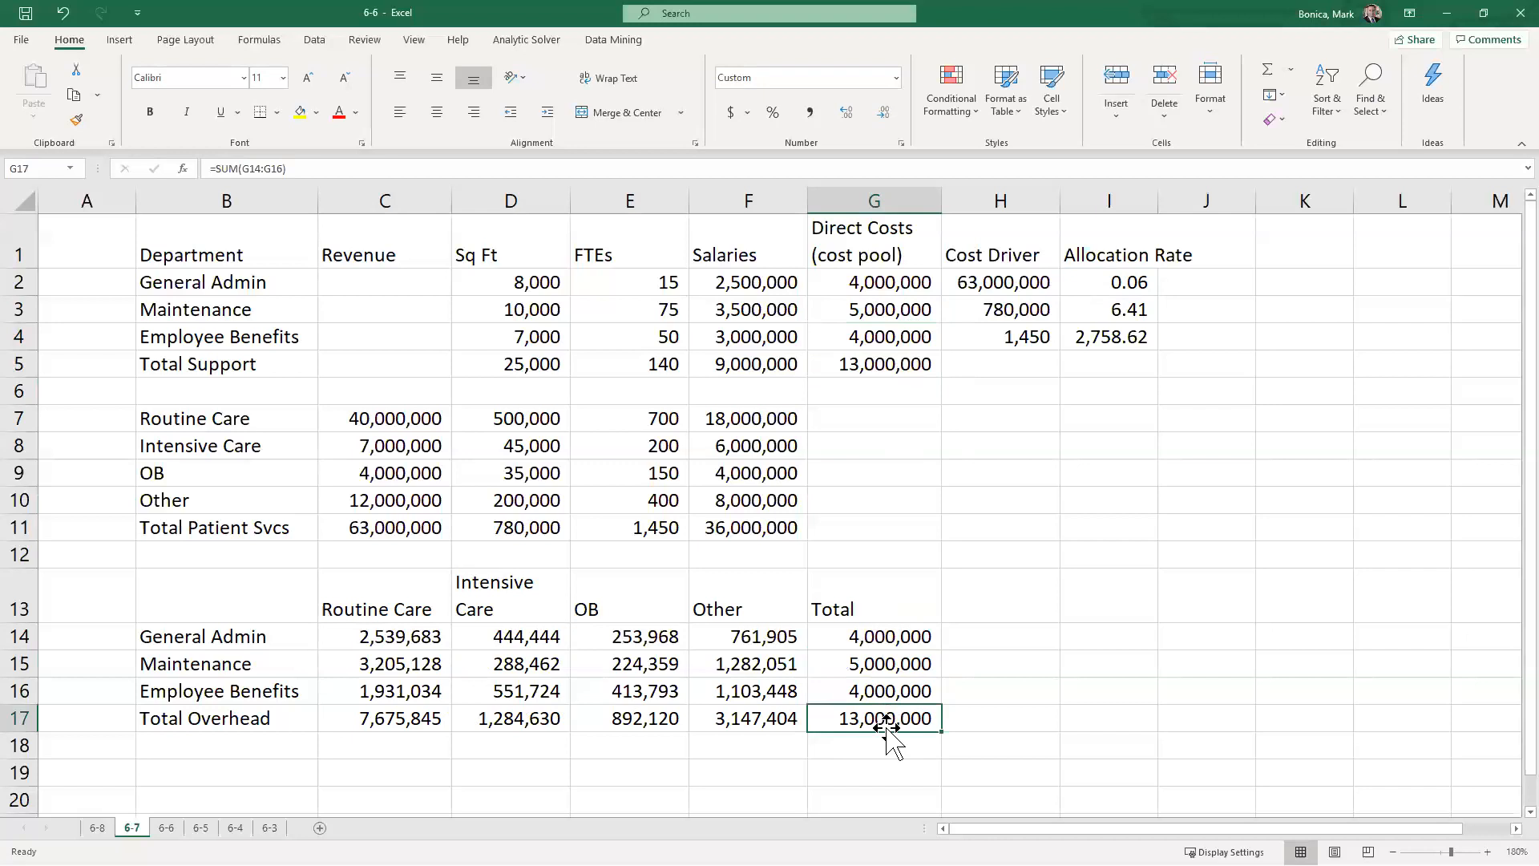
left_click_drag(900, 282, 902, 339)
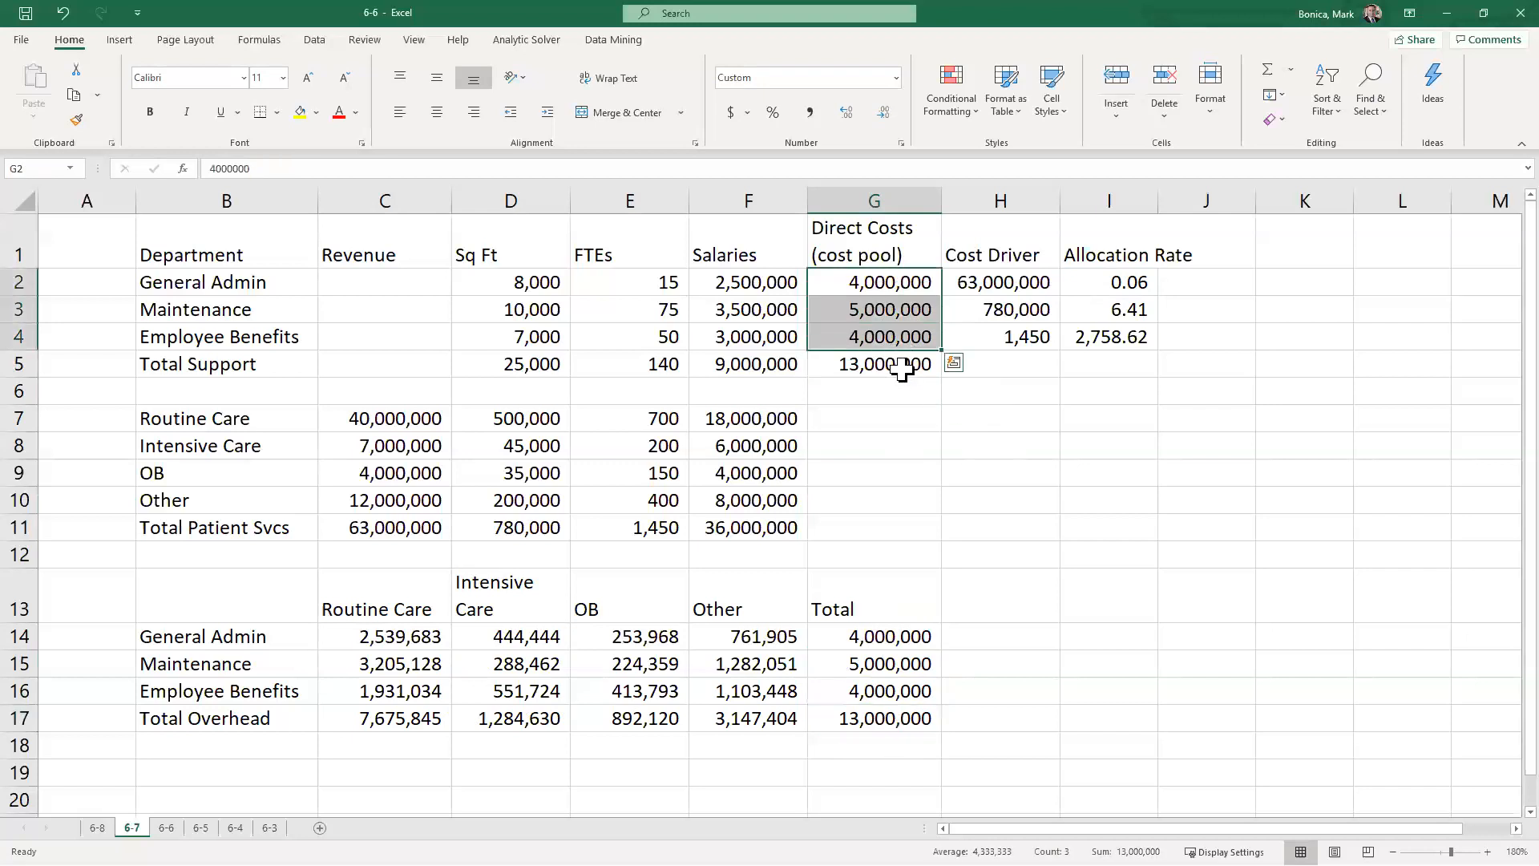
left_click(902, 370)
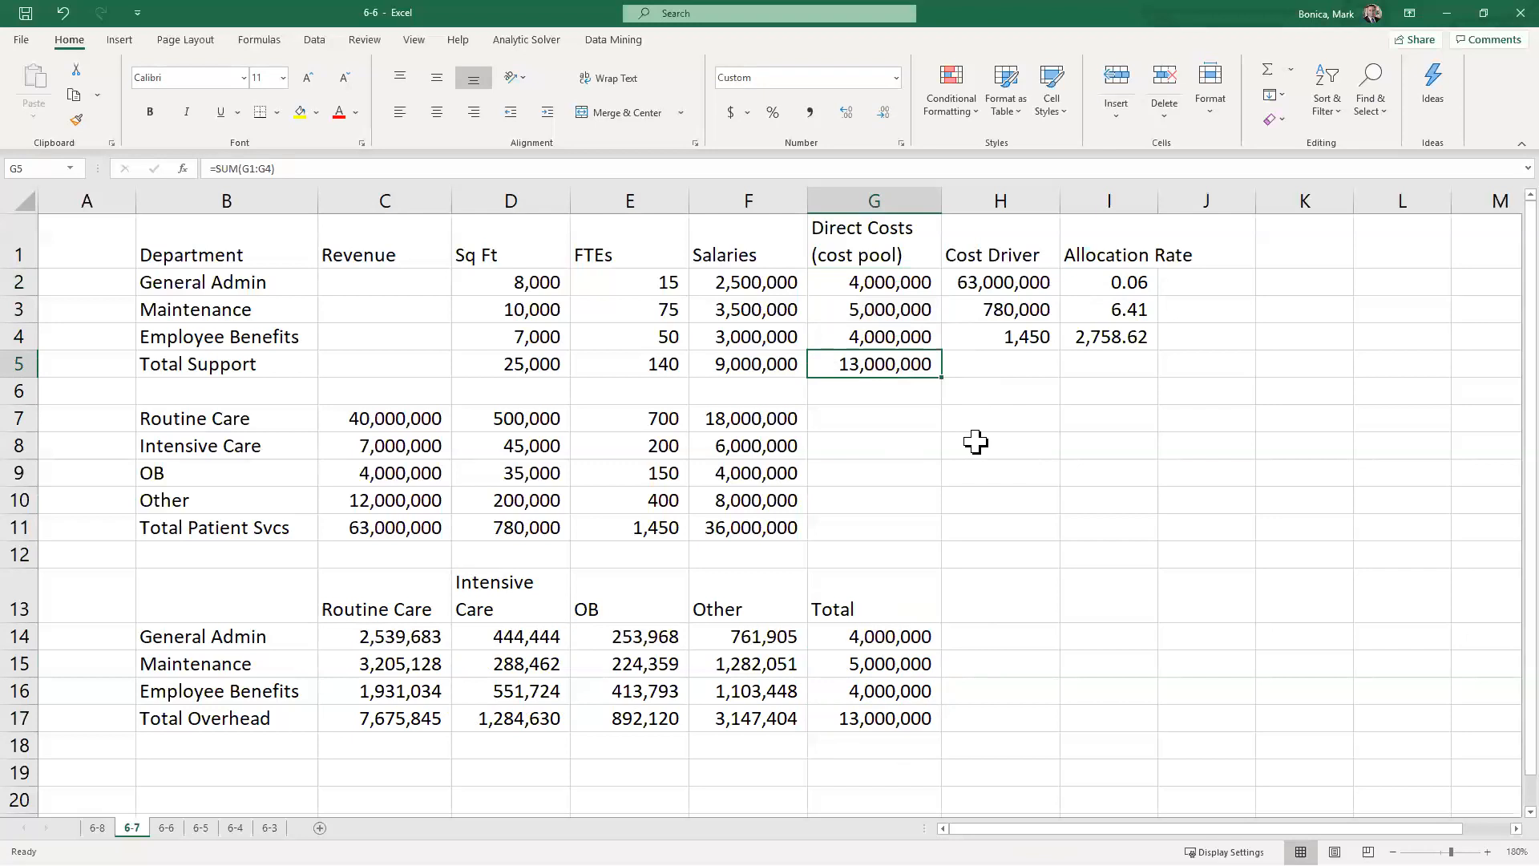
left_click(26, 13)
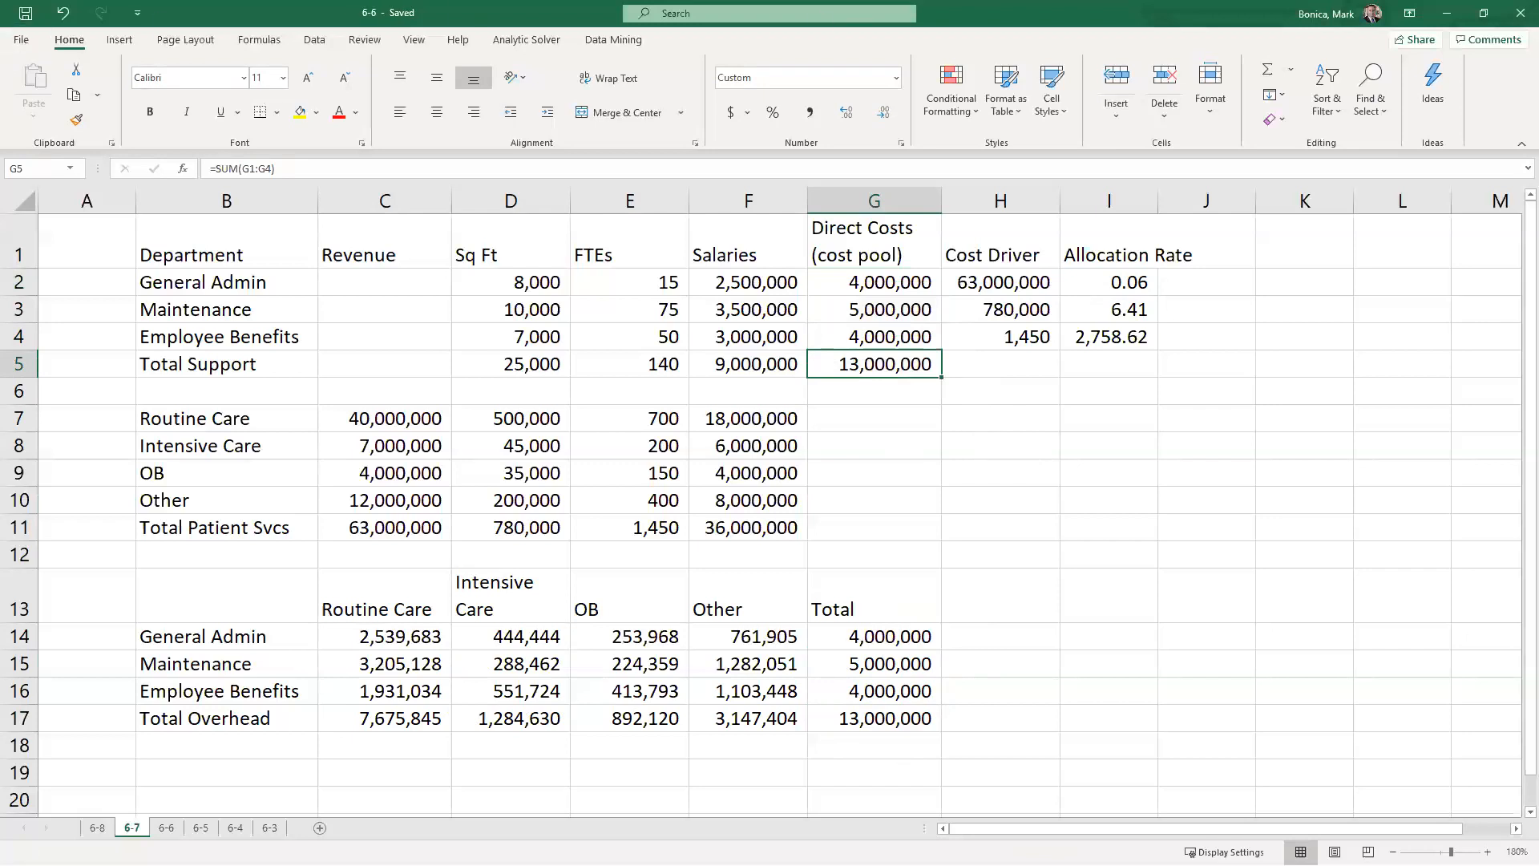